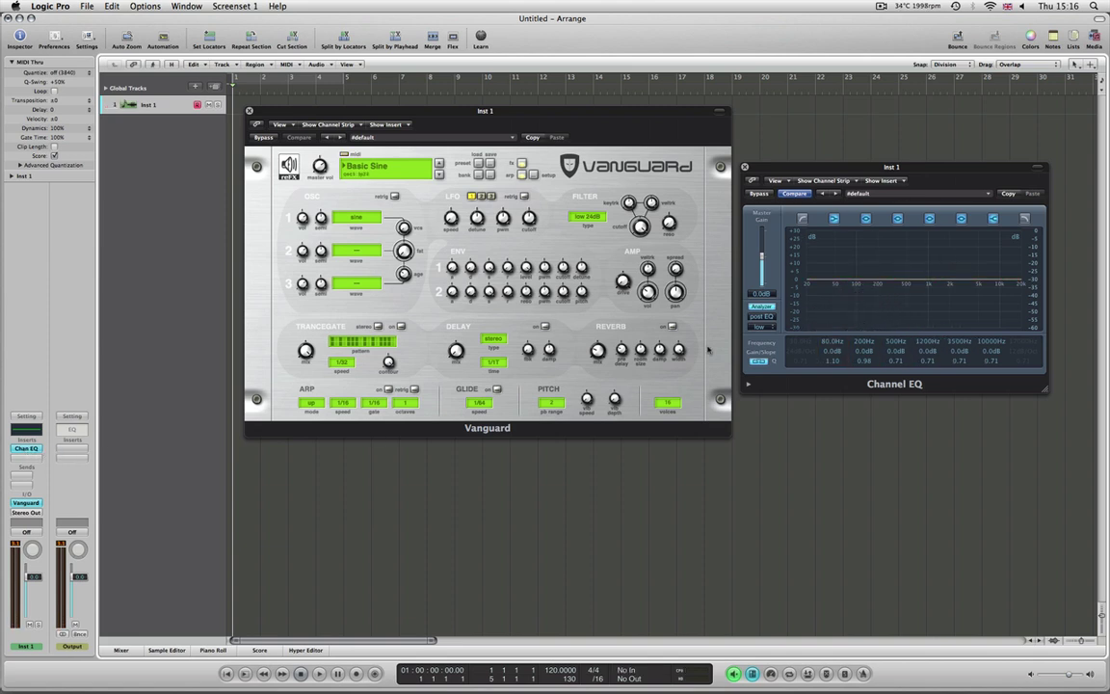
Step: Browse Vanguard's preset list from the leads to the pads, and close it without loading another preset
{"action": "left_click", "coordinate": [766, 306]}
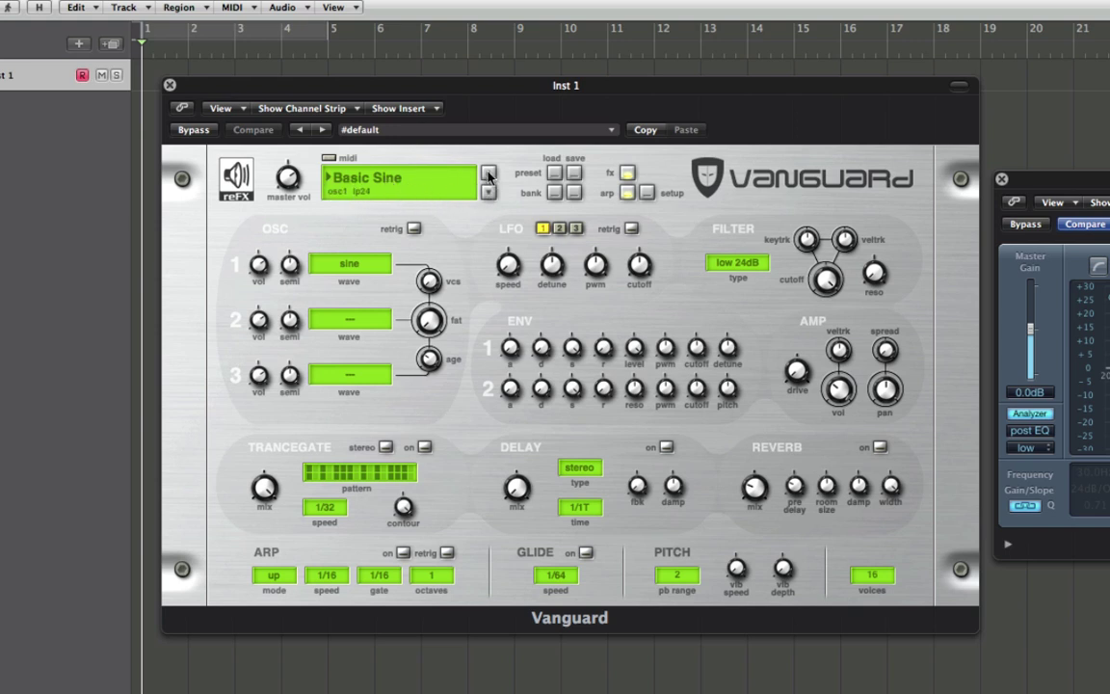
{"action": "left_click", "coordinate": [373, 178]}
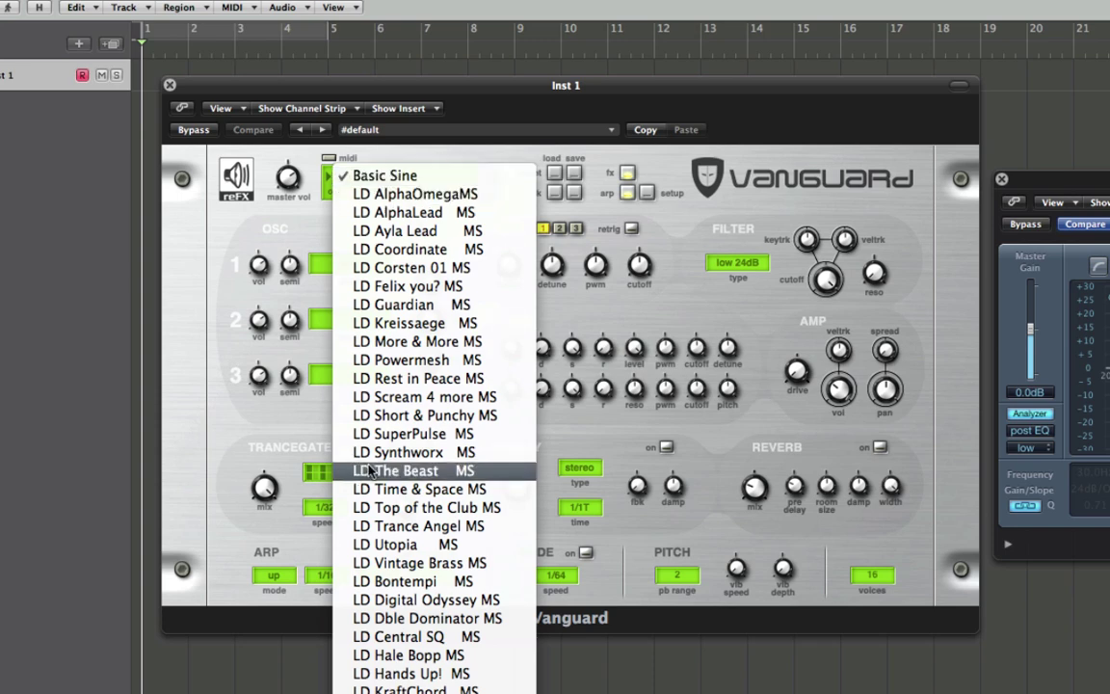
{"action": "scroll", "coordinate": [364, 469], "scroll_direction": "down", "scroll_amount": 5}
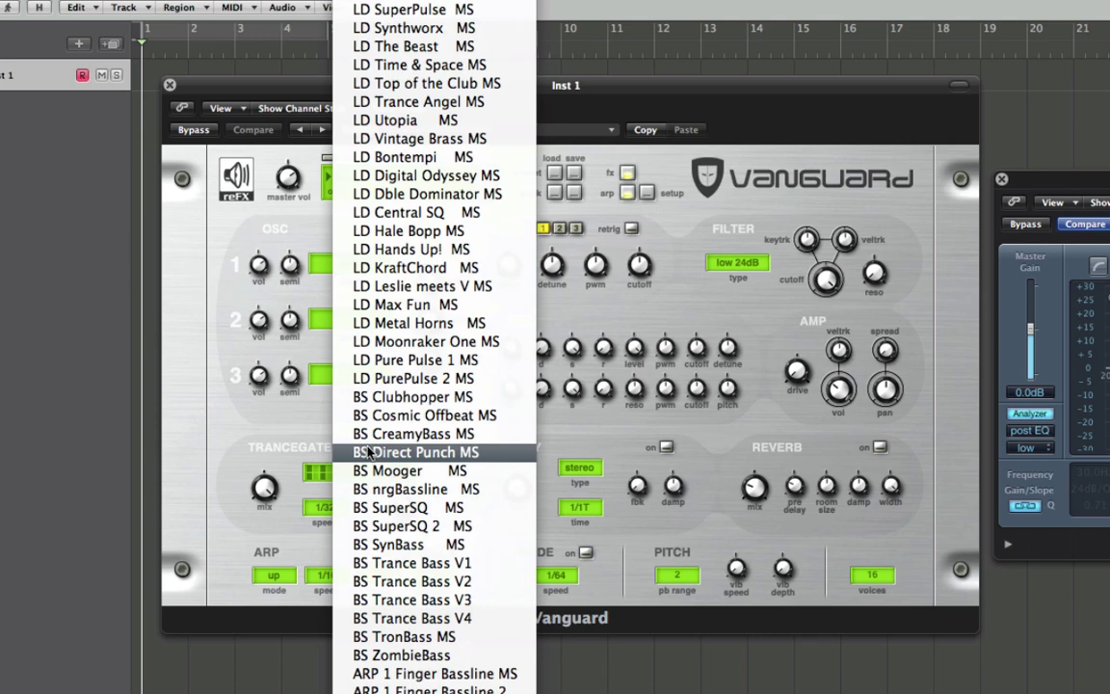
{"action": "scroll", "coordinate": [366, 453], "scroll_direction": "down", "scroll_amount": 3}
{"action": "scroll", "coordinate": [375, 468], "scroll_direction": "down", "scroll_amount": 4}
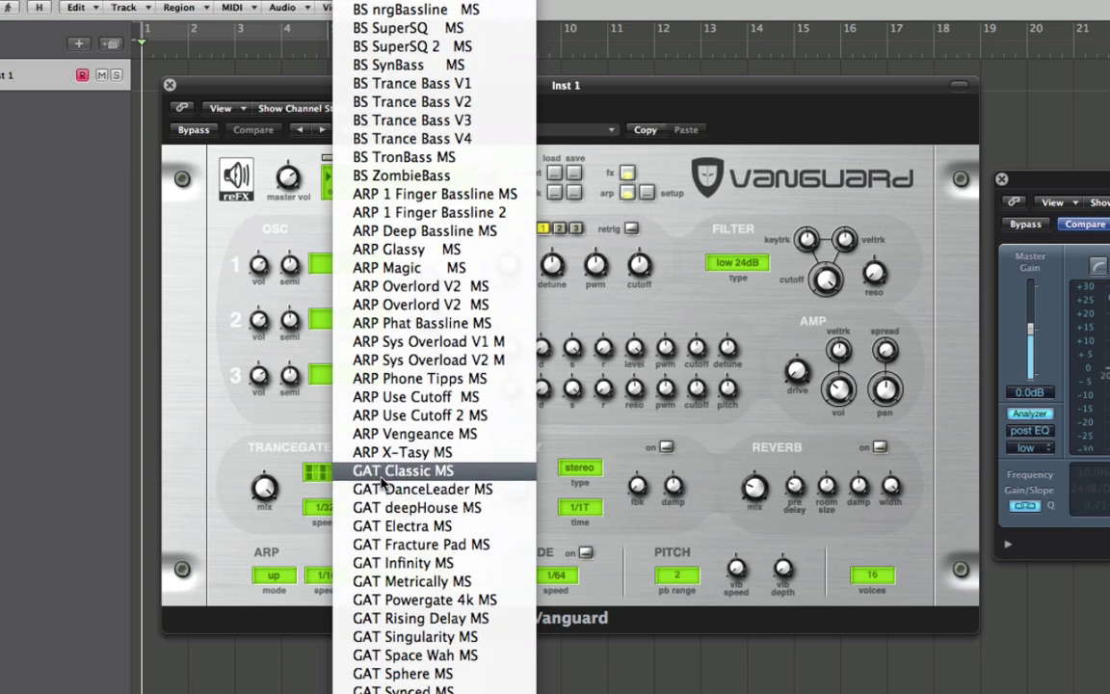
{"action": "scroll", "coordinate": [383, 482], "scroll_direction": "down", "scroll_amount": 5}
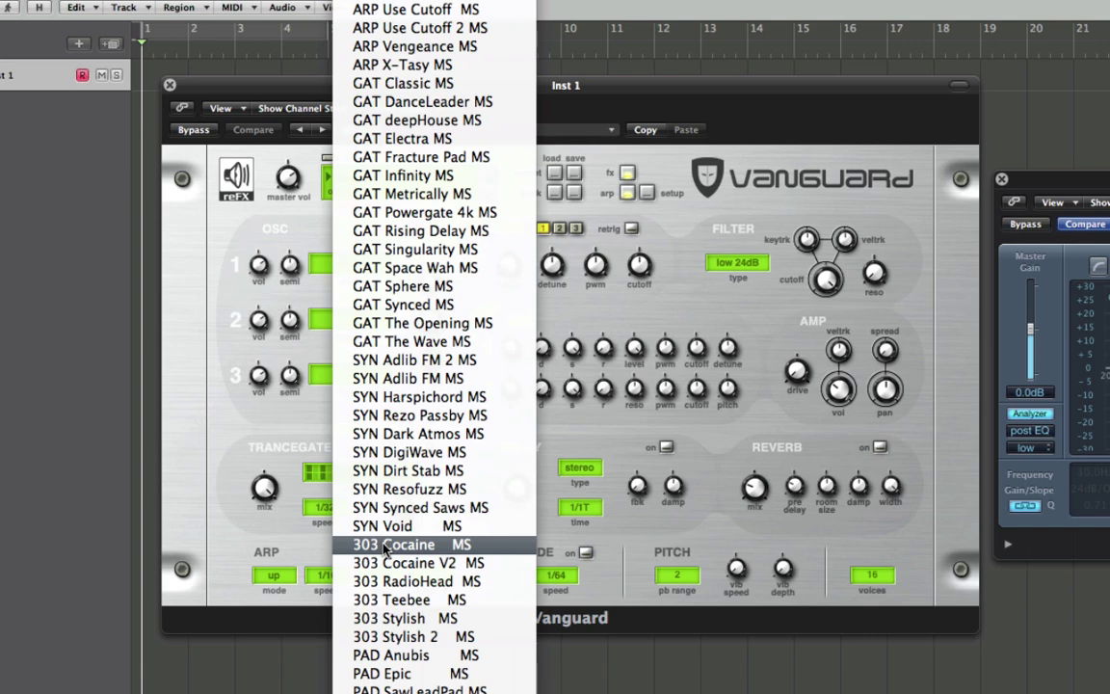
{"action": "scroll", "coordinate": [382, 548], "scroll_direction": "down", "scroll_amount": 5}
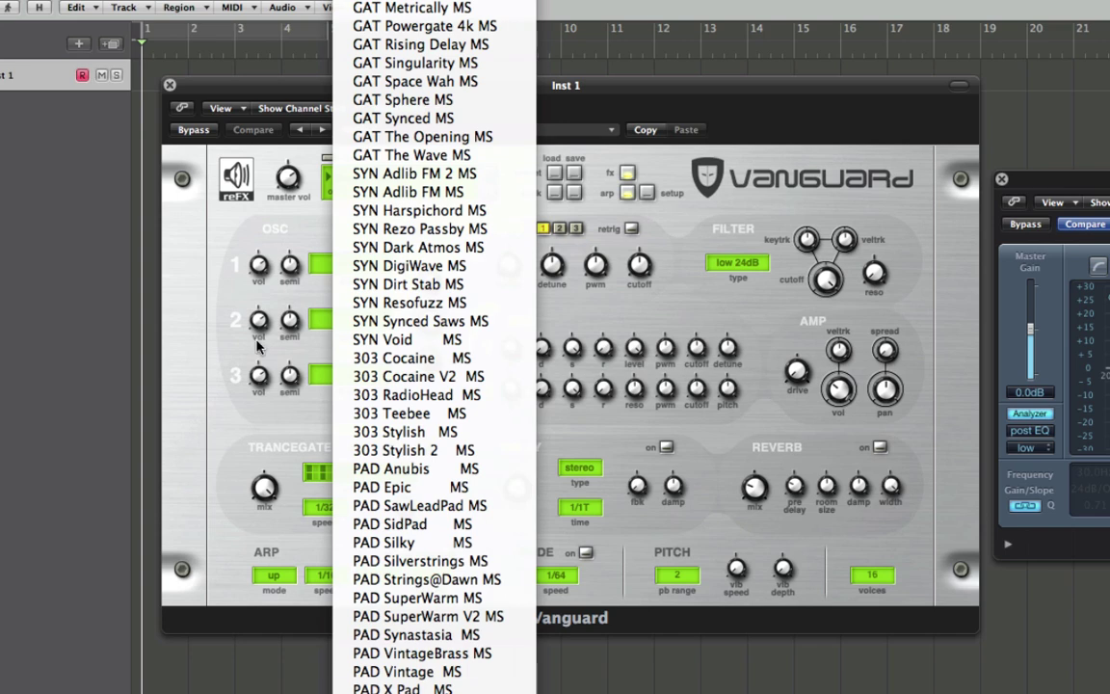
{"action": "left_click", "coordinate": [193, 208]}
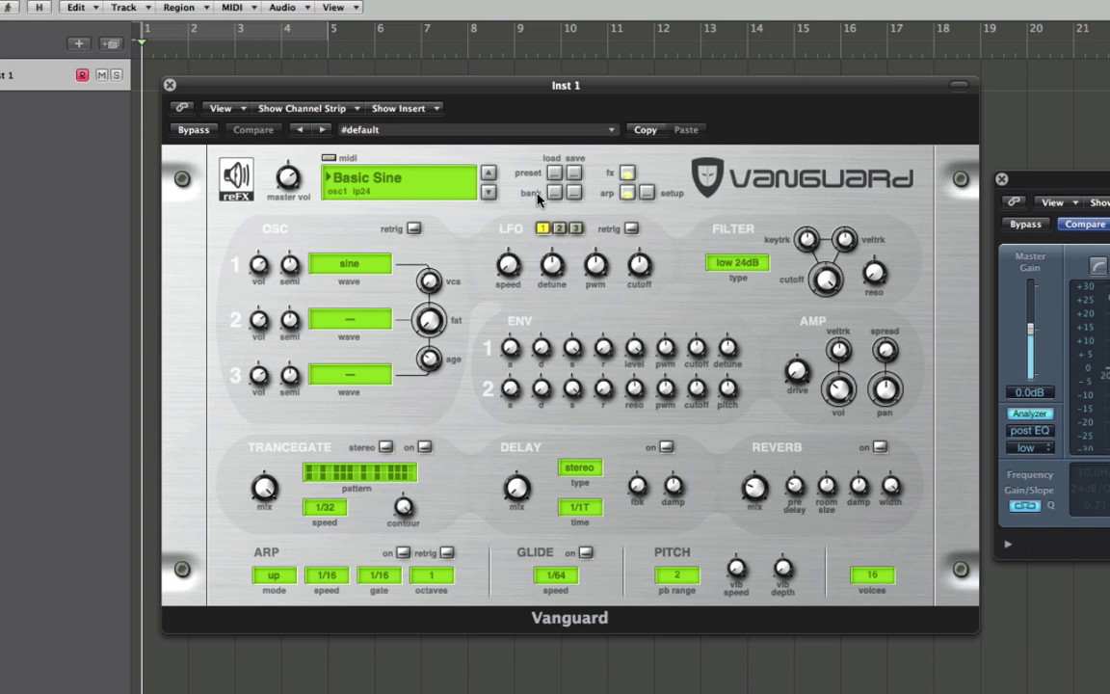
Step: Try switching the global effects, delay and reverb on and off in Vanguard
{"action": "left_click", "coordinate": [628, 176]}
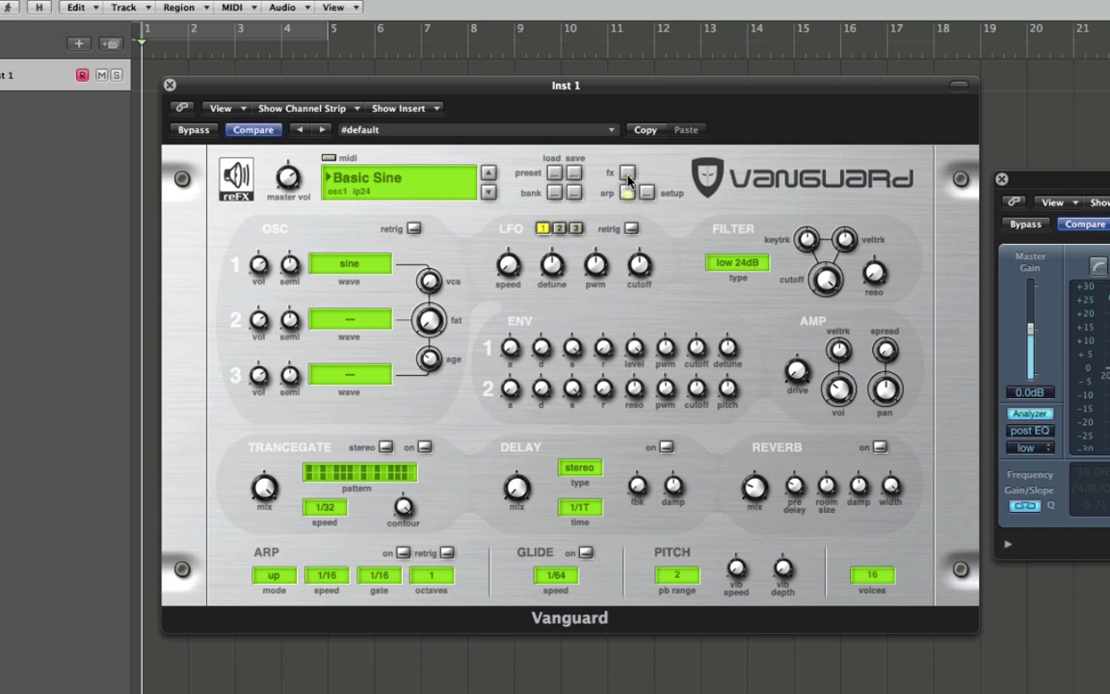
{"action": "left_click", "coordinate": [628, 174]}
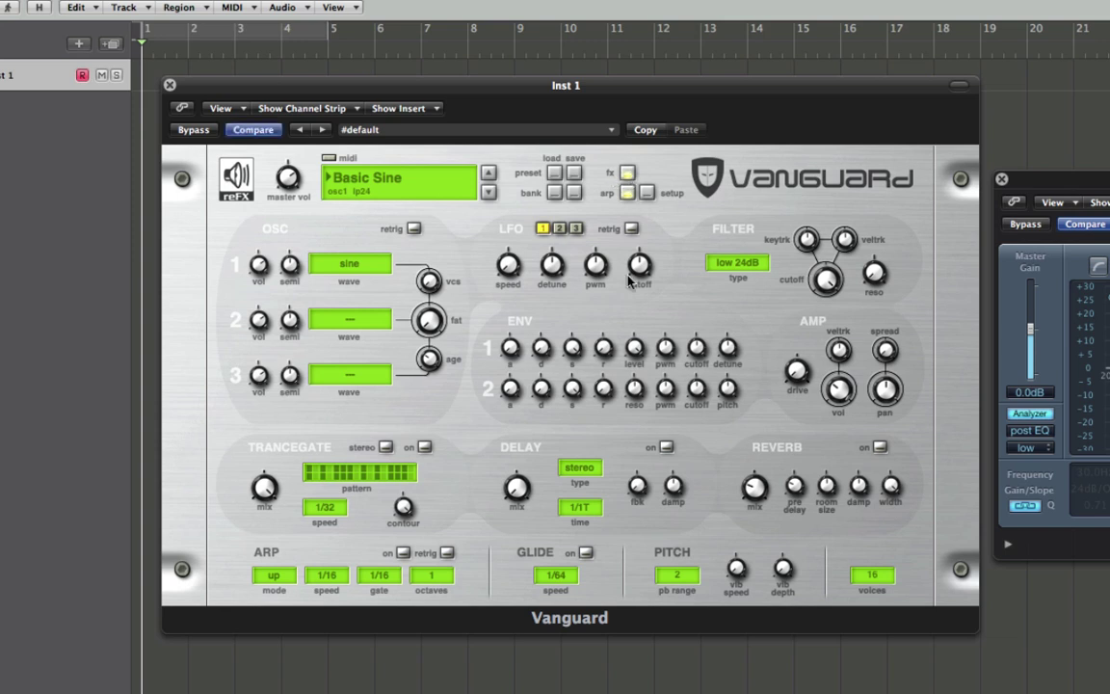
{"action": "left_click", "coordinate": [666, 448]}
{"action": "left_click", "coordinate": [881, 447]}
{"action": "left_click", "coordinate": [665, 448]}
{"action": "left_click", "coordinate": [879, 449]}
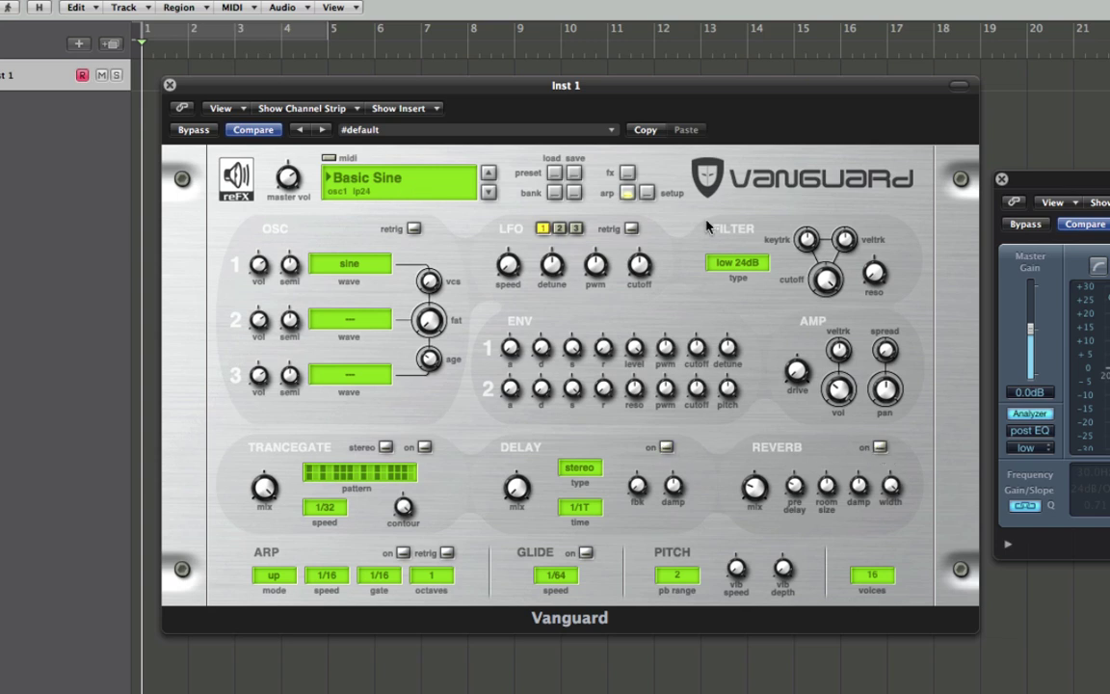
{"action": "left_click", "coordinate": [628, 175]}
Step: View Vanguard's setup page and return to the main synth controls
{"action": "left_click", "coordinate": [648, 194]}
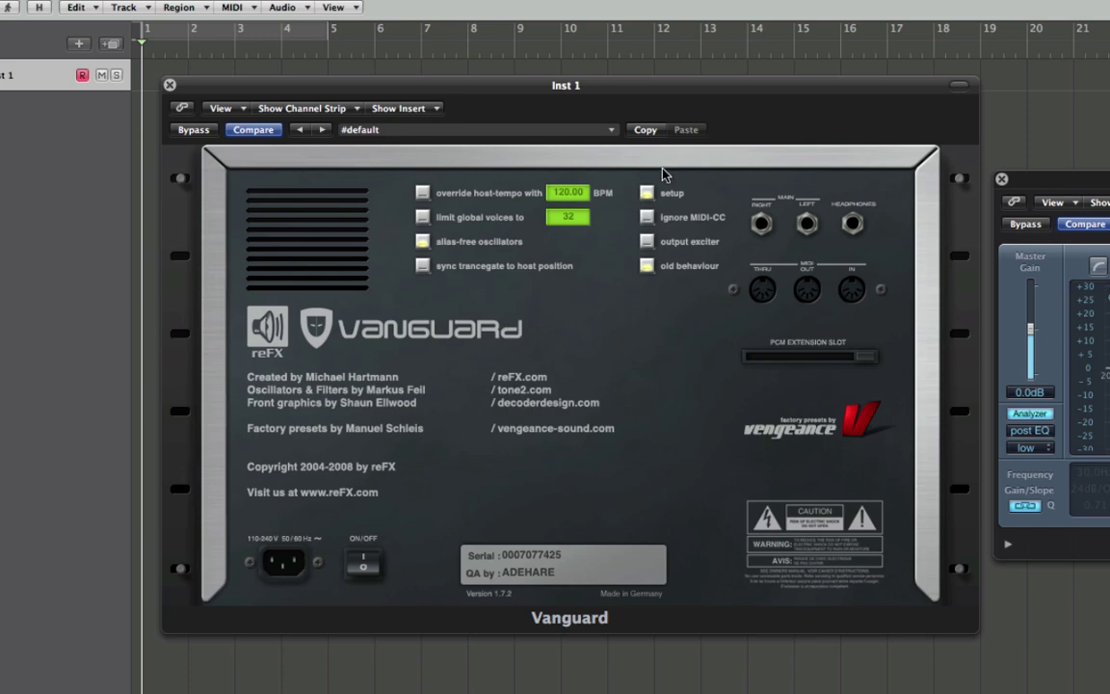
{"action": "left_click", "coordinate": [648, 193]}
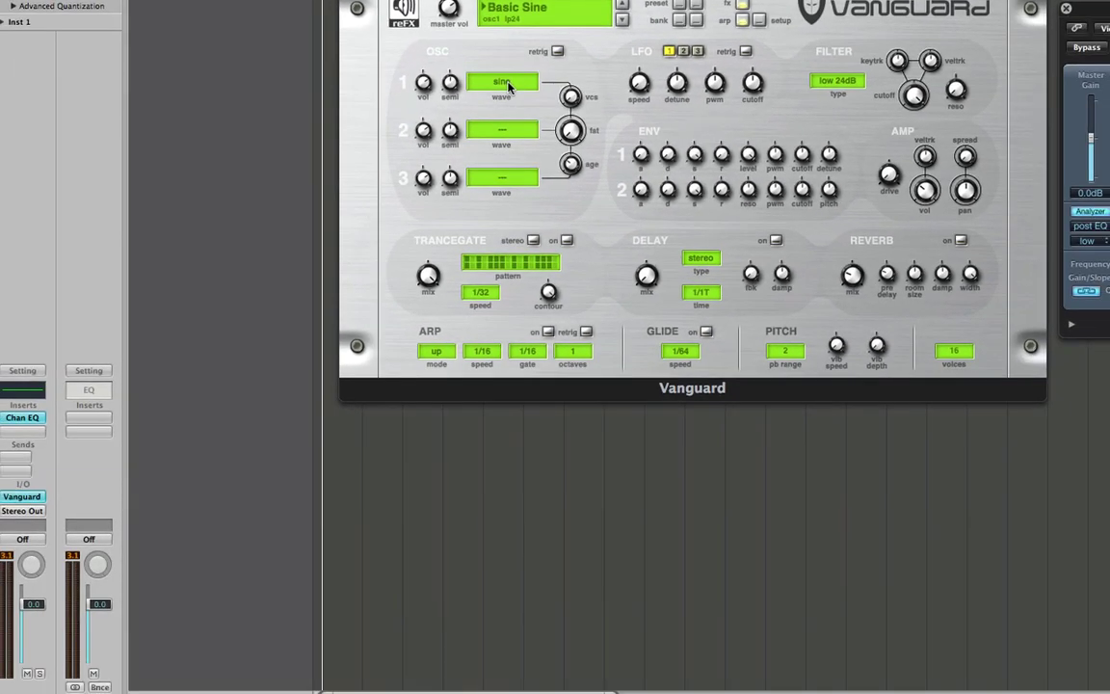
Step: Audition other waveforms on oscillator 1, such as square, and set it back to sine
{"action": "left_click", "coordinate": [511, 241]}
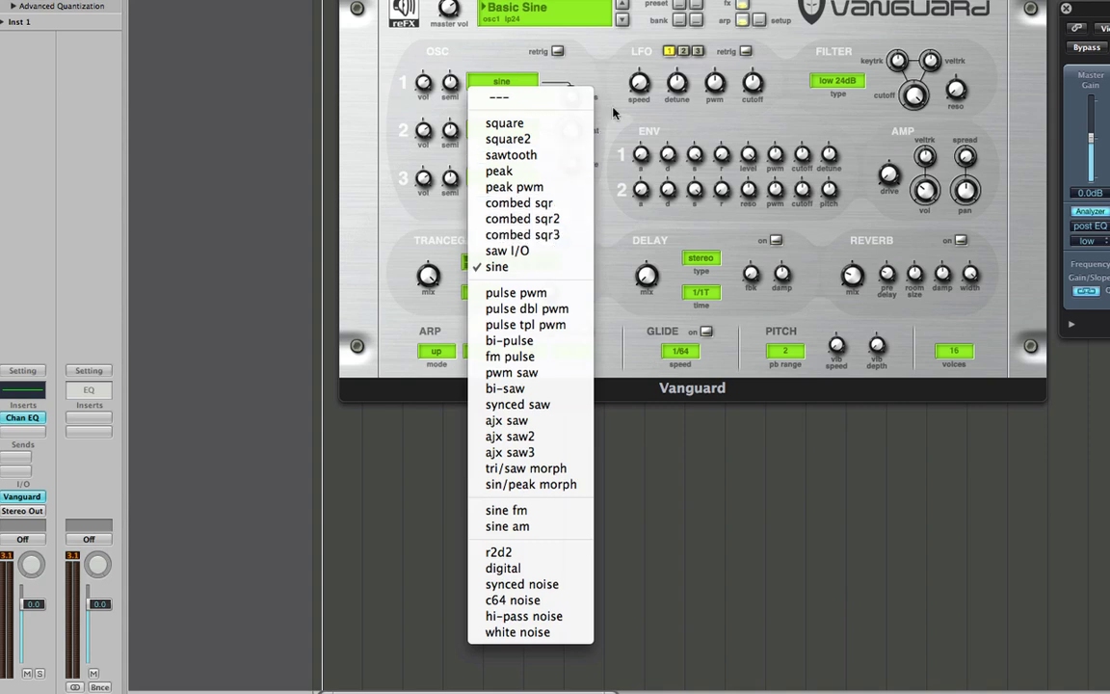
{"action": "left_click", "coordinate": [500, 84]}
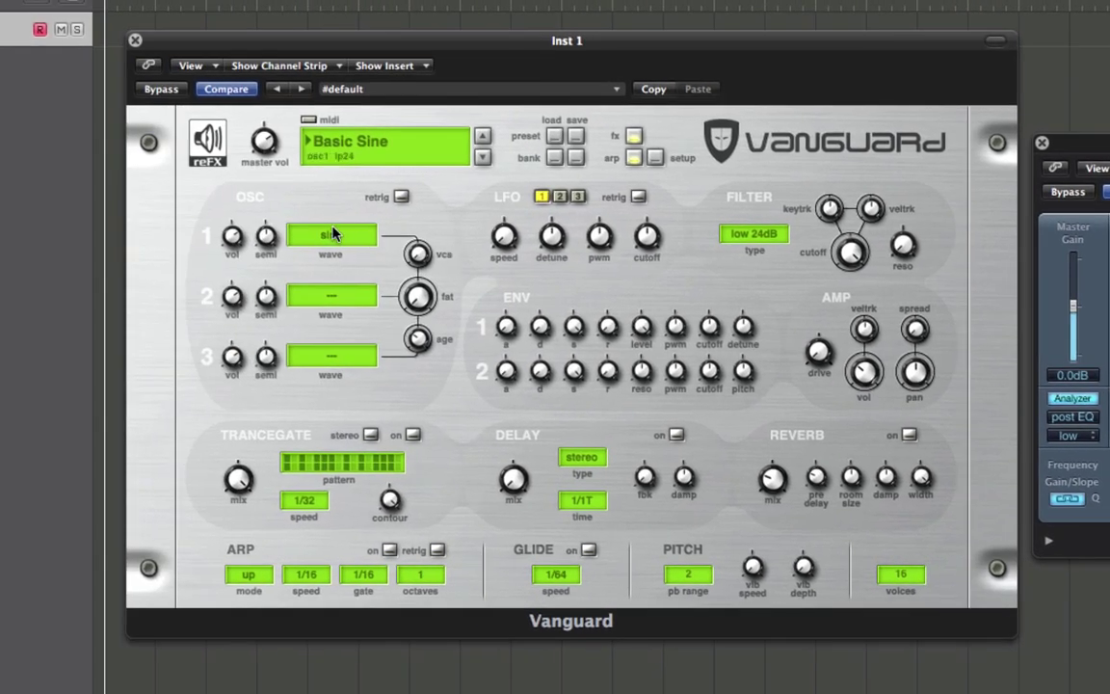
{"action": "left_click", "coordinate": [331, 234]}
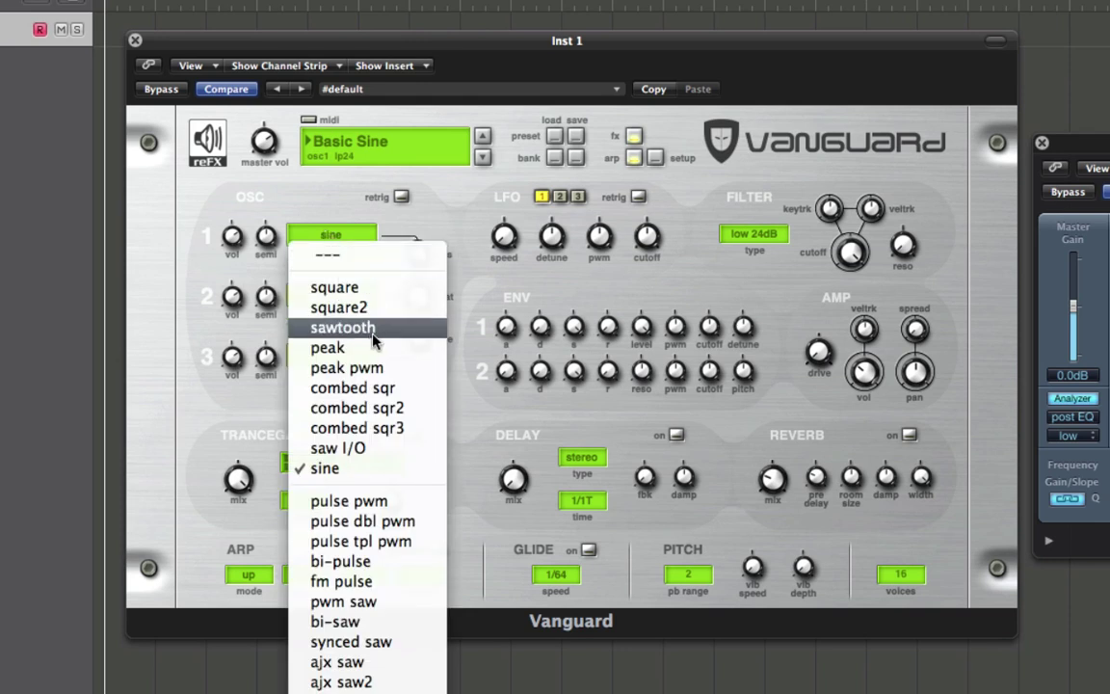
{"action": "left_click", "coordinate": [342, 328]}
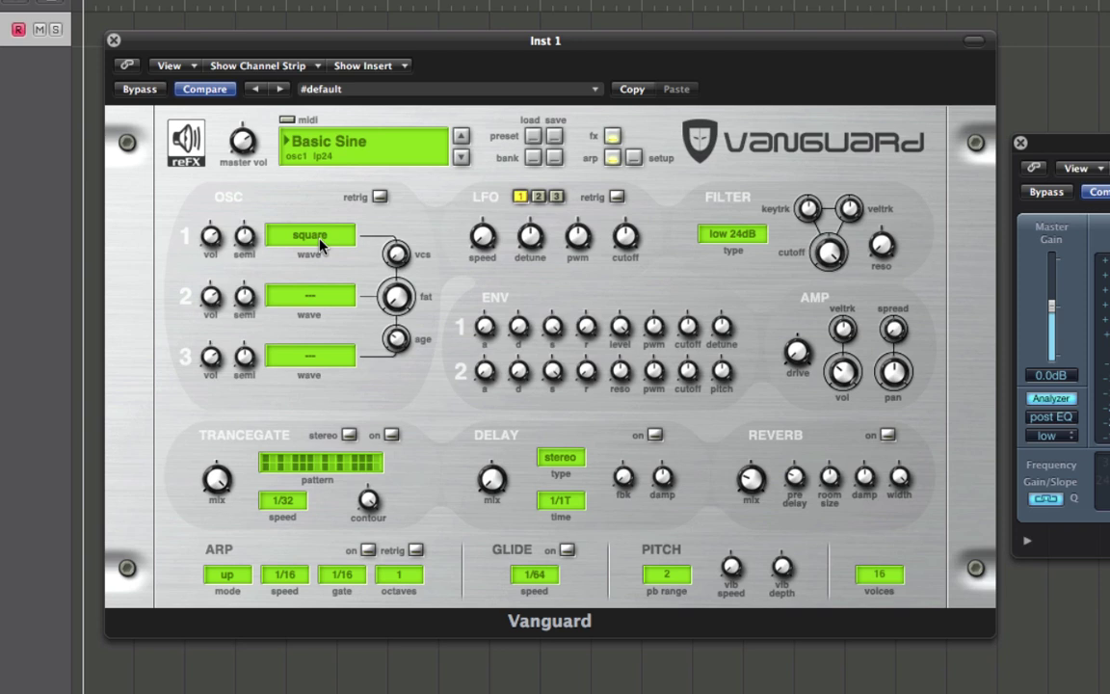
{"action": "left_click", "coordinate": [321, 245]}
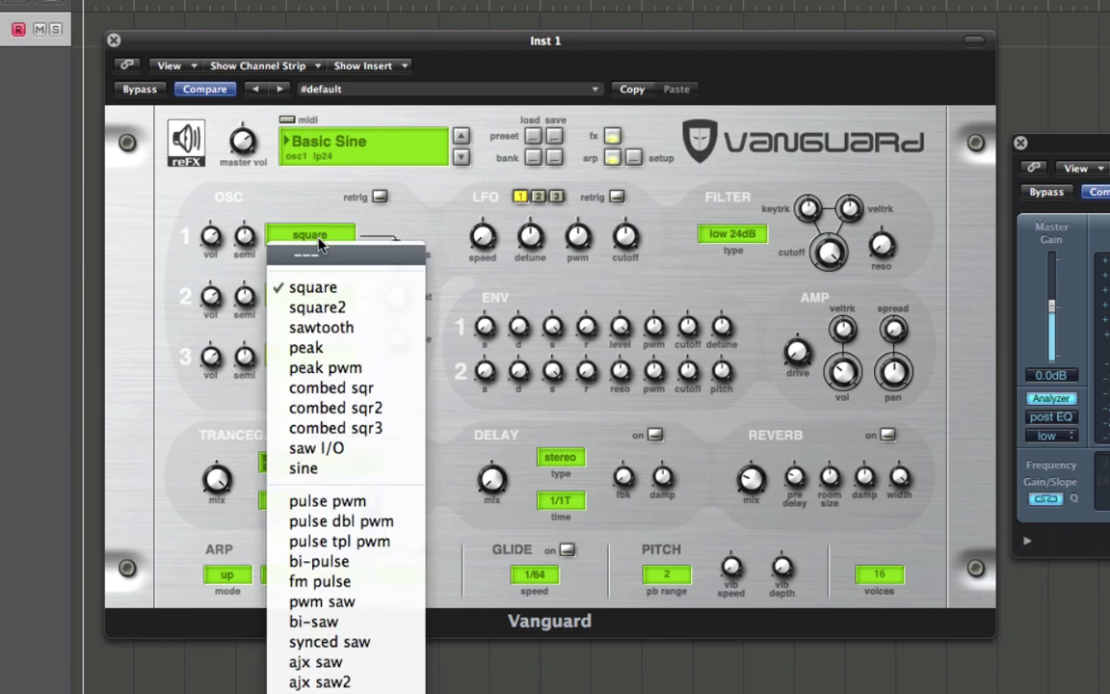
{"action": "left_click", "coordinate": [353, 472]}
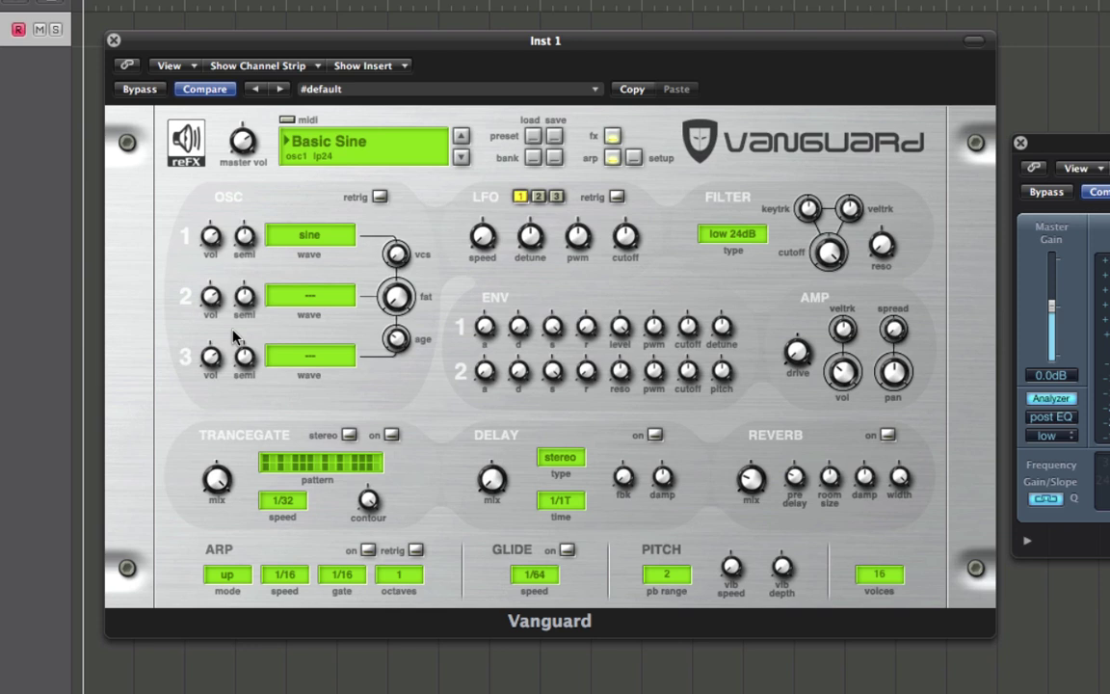
Step: Try out the oscillators' volume and semitone controls
{"action": "mouse_move", "coordinate": [208, 237]}
{"action": "mouse_move", "coordinate": [208, 241]}
{"action": "left_mouse_down"}
{"action": "mouse_move", "coordinate": [183, 173]}
{"action": "mouse_move", "coordinate": [198, 267]}
{"action": "mouse_move", "coordinate": [184, 284]}
{"action": "mouse_move", "coordinate": [186, 217]}
{"action": "mouse_move", "coordinate": [210, 243]}
{"action": "left_mouse_up"}
{"action": "left_click", "coordinate": [211, 297]}
{"action": "mouse_move", "coordinate": [245, 223]}
{"action": "left_mouse_down"}
{"action": "mouse_move", "coordinate": [245, 214]}
{"action": "mouse_move", "coordinate": [248, 240]}
{"action": "mouse_move", "coordinate": [246, 163]}
{"action": "mouse_move", "coordinate": [241, 236]}
{"action": "left_mouse_up"}
Step: Set oscillators 1 and 2 to the sawtooth waveform and raise the oscillator fat amount
{"action": "mouse_move", "coordinate": [398, 346]}
{"action": "mouse_move", "coordinate": [398, 253]}
{"action": "mouse_move", "coordinate": [397, 297]}
{"action": "left_click", "coordinate": [310, 242]}
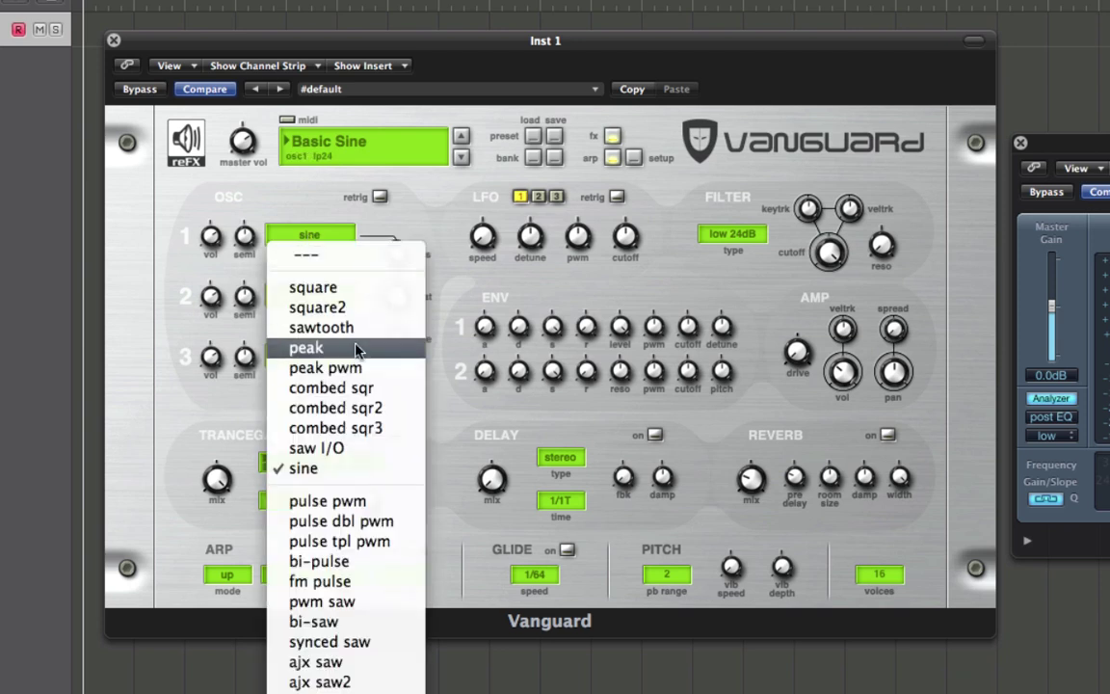
{"action": "left_click", "coordinate": [321, 328]}
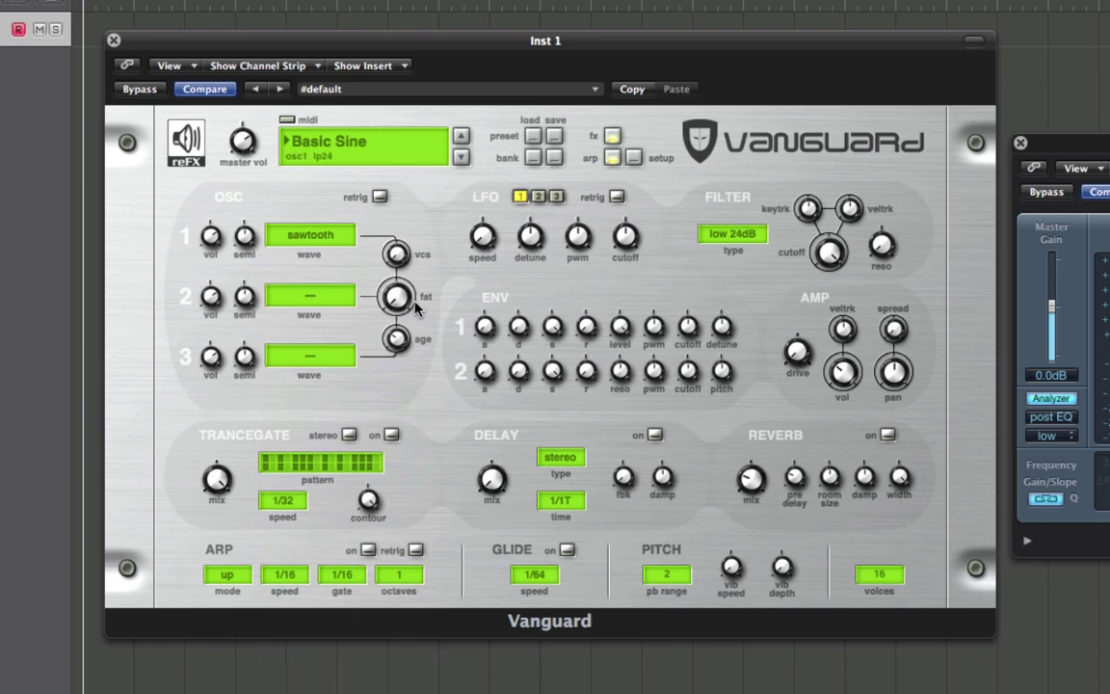
{"action": "left_click_drag", "start_coordinate": [416, 306], "coordinate": [363, 126]}
{"action": "left_click", "coordinate": [310, 299]}
{"action": "left_click", "coordinate": [371, 397]}
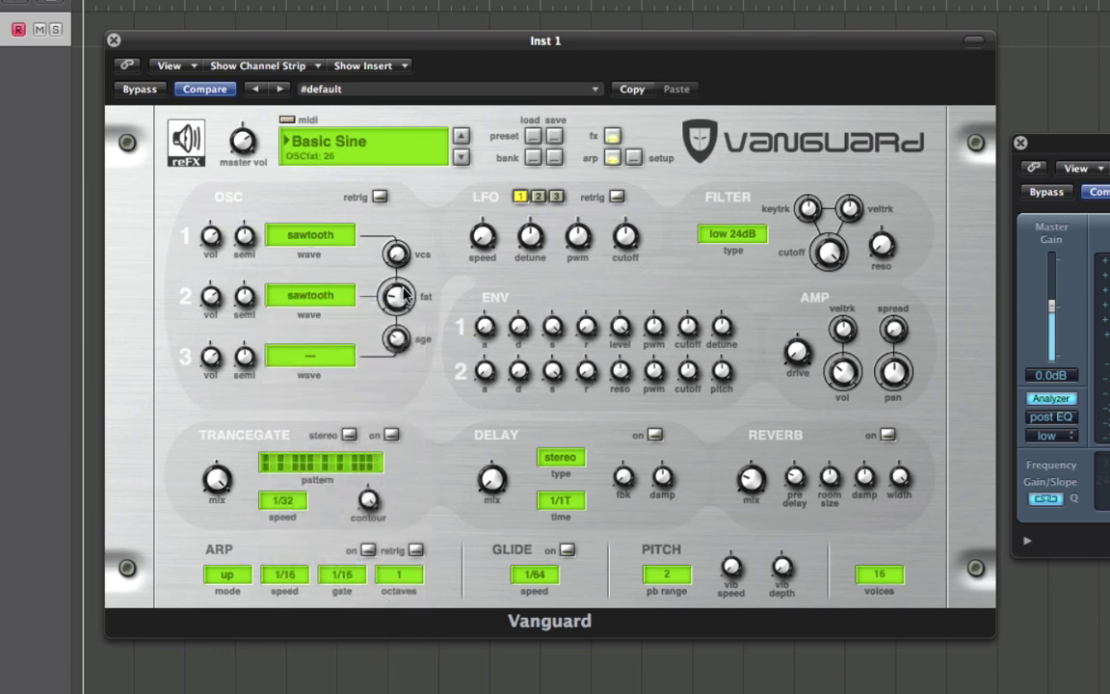
Step: Sweep the oscillator fat amount up and back down, and set oscillator 2's waveform to none
{"action": "mouse_move", "coordinate": [391, 287]}
{"action": "left_click_drag", "start_coordinate": [390, 286], "coordinate": [385, 164]}
{"action": "left_click_drag", "start_coordinate": [398, 279], "coordinate": [408, 389]}
{"action": "left_click", "coordinate": [313, 295]}
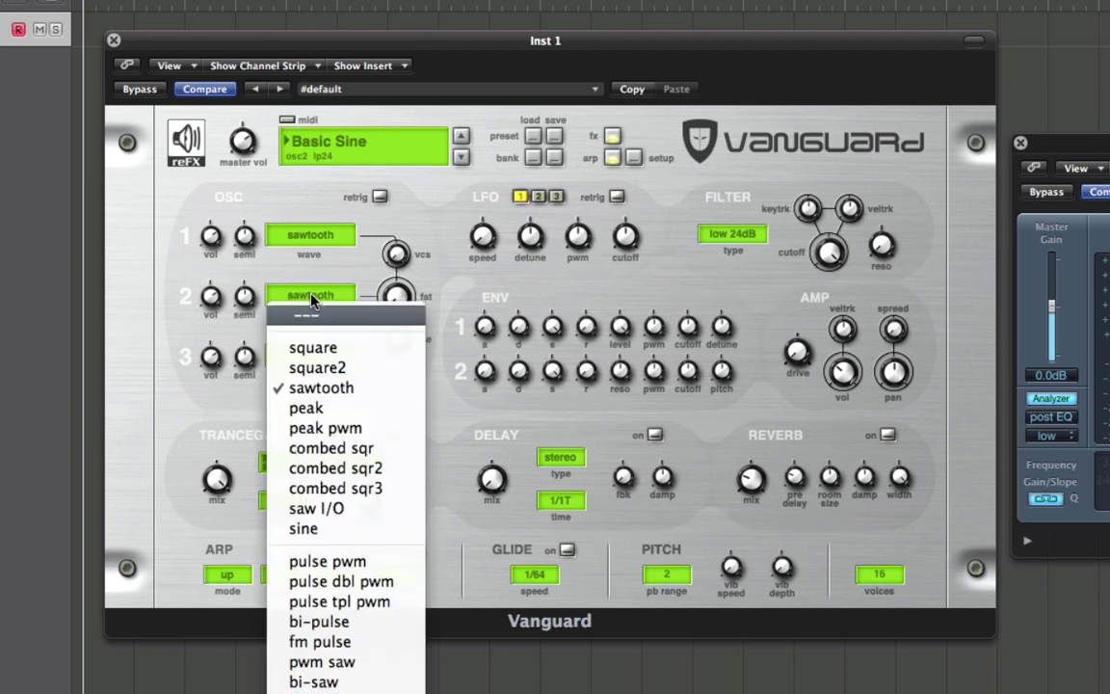
{"action": "left_click", "coordinate": [378, 317]}
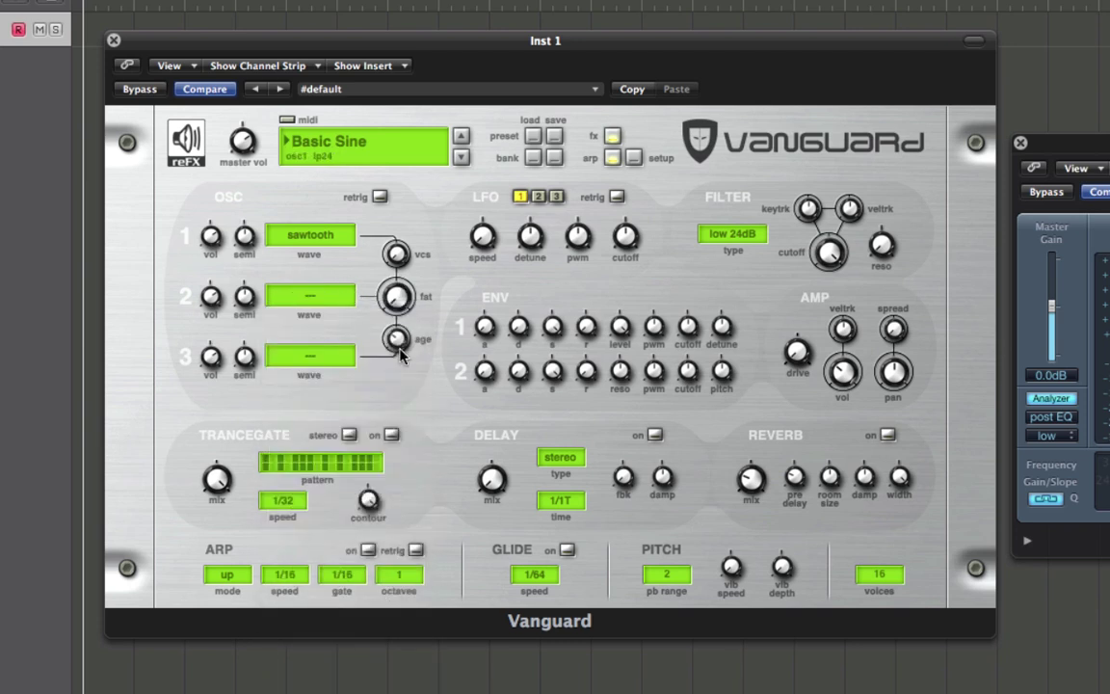
Step: Set oscillator 2 back to sawtooth and try different age, fat and vcs amounts
{"action": "left_click_drag", "start_coordinate": [394, 339], "coordinate": [374, 280]}
{"action": "left_click", "coordinate": [307, 295]}
{"action": "left_click", "coordinate": [400, 389]}
{"action": "left_click_drag", "start_coordinate": [386, 288], "coordinate": [396, 416]}
{"action": "left_click_drag", "start_coordinate": [400, 261], "coordinate": [413, 471]}
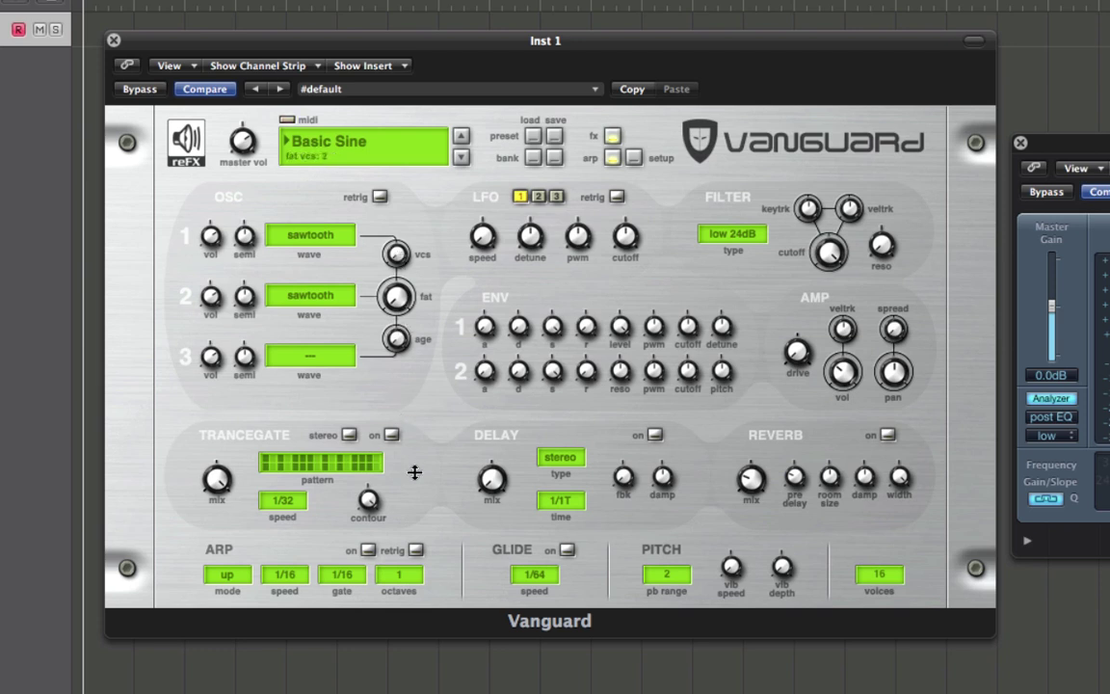
Step: Raise the oscillator age and fat amounts, and reset fat to its default
{"action": "left_click_drag", "start_coordinate": [395, 339], "coordinate": [393, 344]}
{"action": "left_click_drag", "start_coordinate": [395, 345], "coordinate": [384, 156]}
{"action": "left_click_drag", "start_coordinate": [409, 291], "coordinate": [389, 165]}
{"action": "mouse_move", "coordinate": [399, 256]}
{"action": "mouse_move", "coordinate": [398, 297]}
{"action": "left_click_drag", "start_coordinate": [395, 292], "coordinate": [399, 220]}
{"action": "left_click_drag", "start_coordinate": [396, 296], "coordinate": [401, 305]}
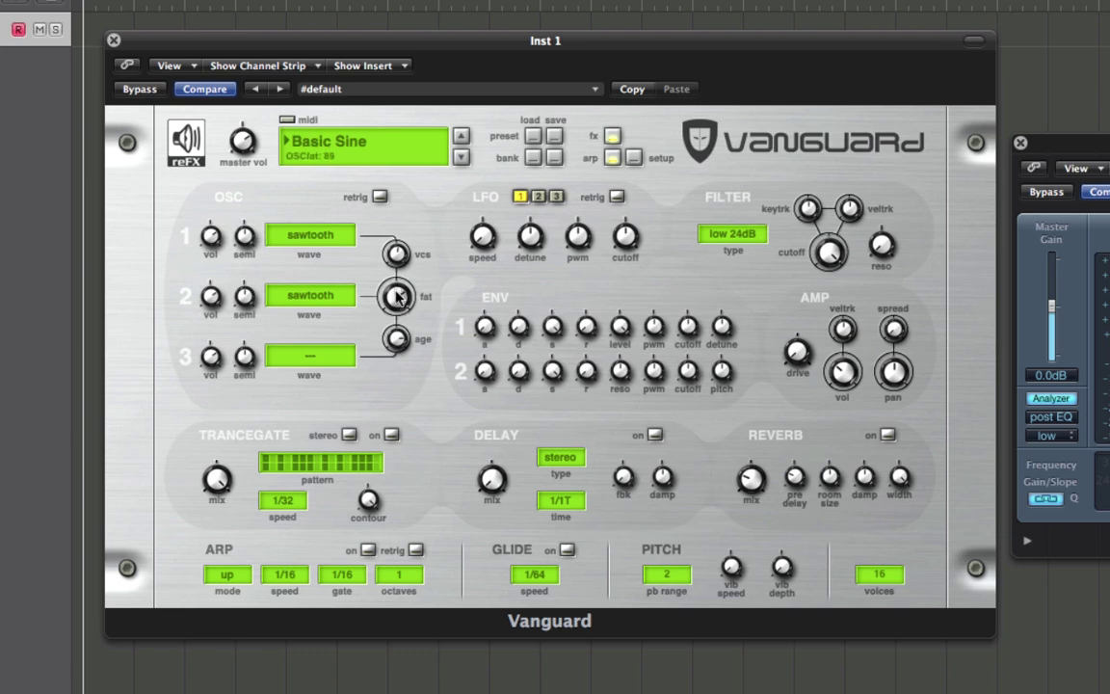
{"action": "left_click", "coordinate": [398, 298], "text": "alt"}
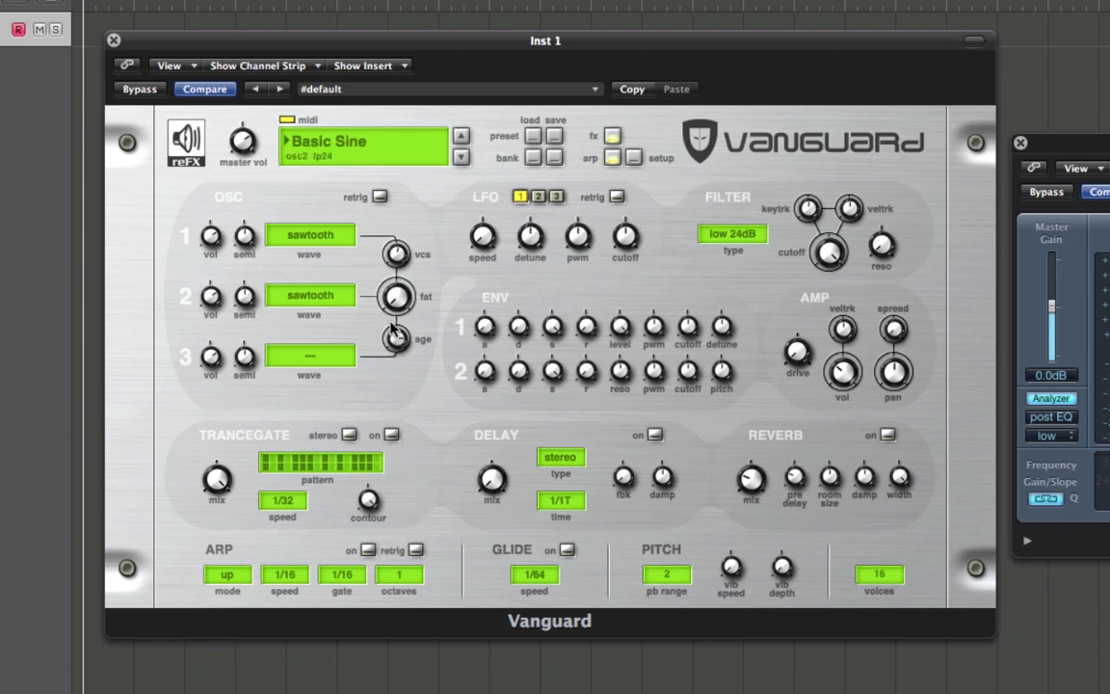
Step: Set oscillator 2's waveform to none and bring the oscillator fat and age amounts down
{"action": "left_click_drag", "start_coordinate": [396, 295], "coordinate": [390, 279]}
{"action": "left_click", "coordinate": [310, 298]}
{"action": "left_click", "coordinate": [323, 317]}
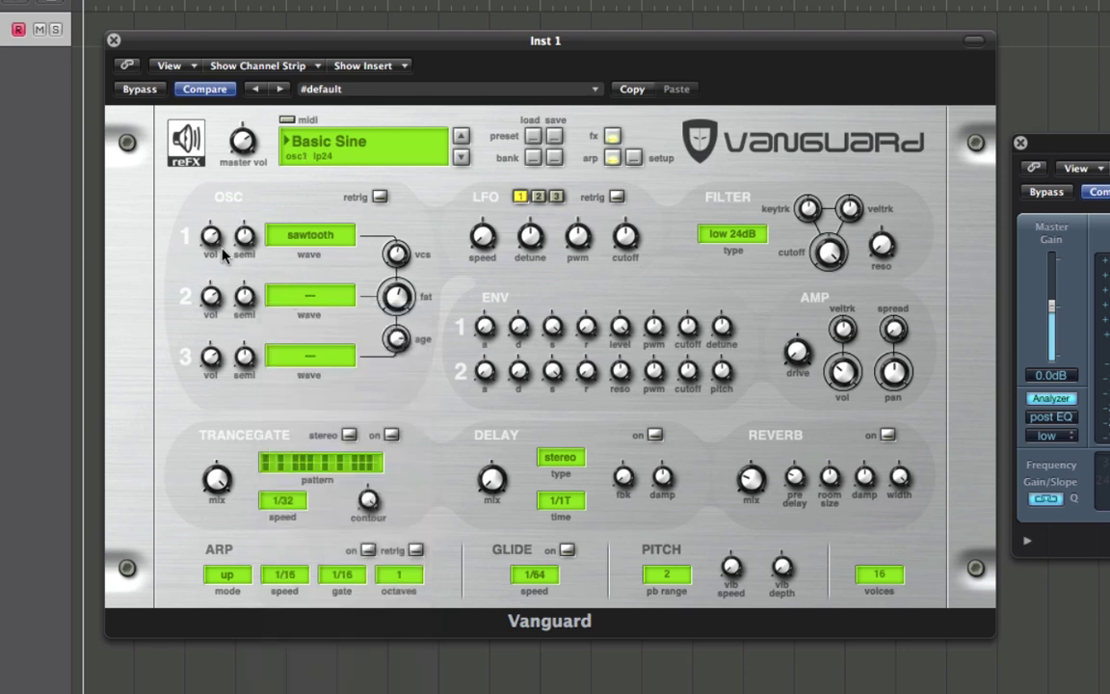
{"action": "left_click_drag", "start_coordinate": [396, 296], "coordinate": [400, 414]}
{"action": "left_click_drag", "start_coordinate": [396, 339], "coordinate": [378, 456]}
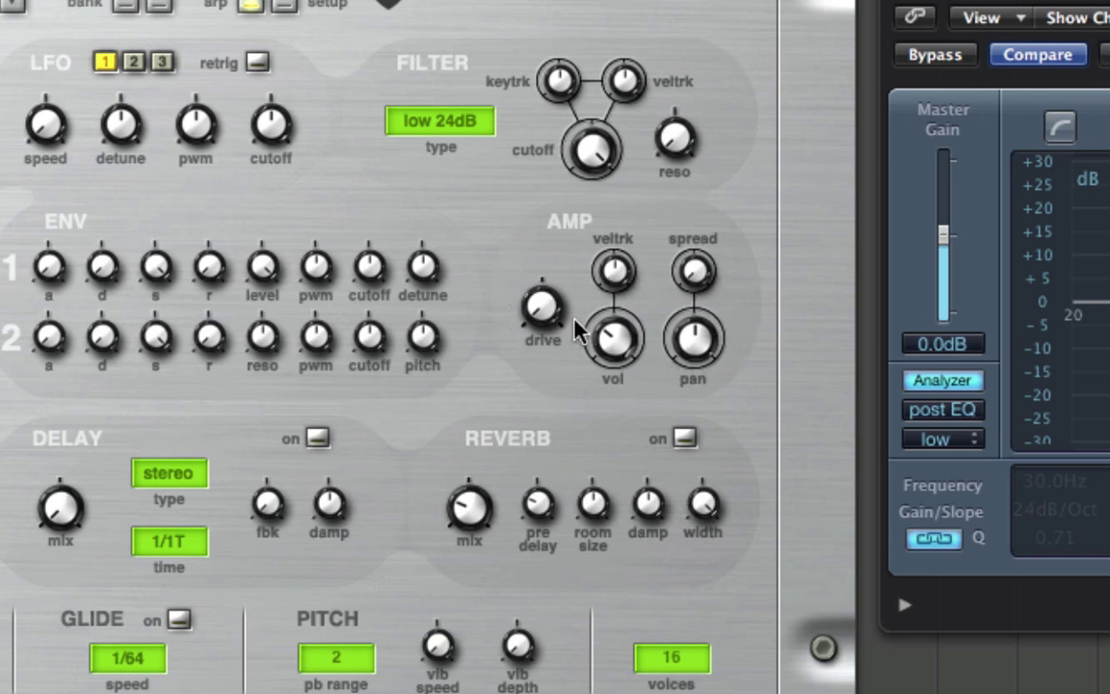
Step: Adjust the volume and pan in the amp section, and view the available filter types
{"action": "left_click_drag", "start_coordinate": [613, 345], "coordinate": [604, 411]}
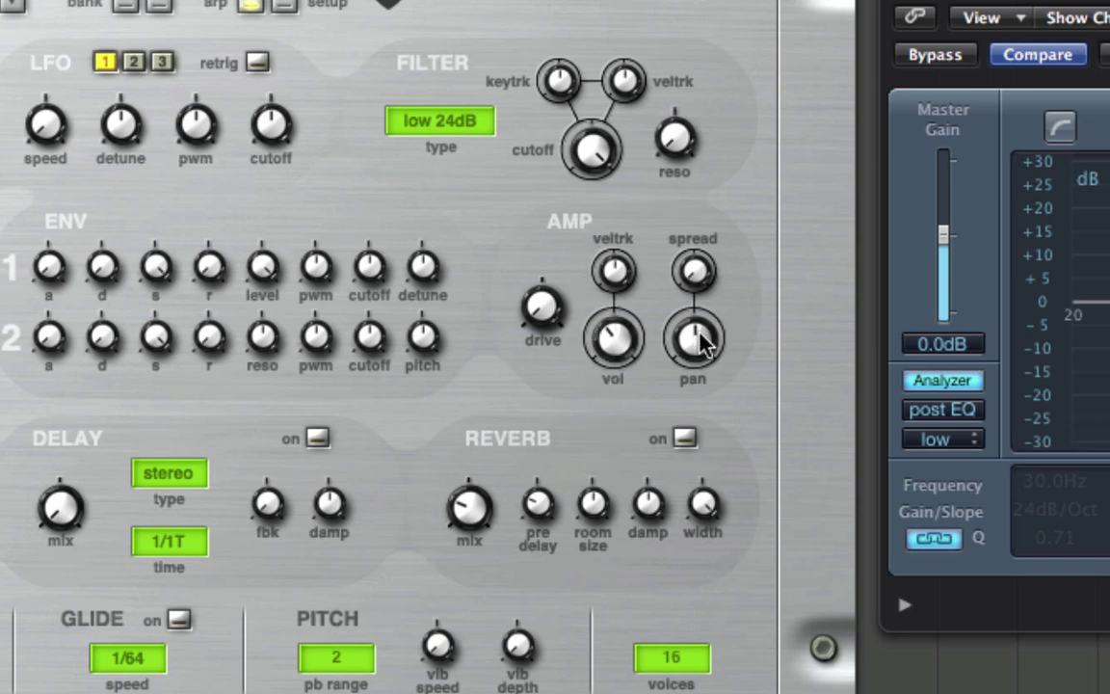
{"action": "mouse_move", "coordinate": [697, 352]}
{"action": "left_mouse_down"}
{"action": "mouse_move", "coordinate": [652, 154]}
{"action": "mouse_move", "coordinate": [685, 479]}
{"action": "mouse_move", "coordinate": [662, 439]}
{"action": "mouse_move", "coordinate": [646, 333]}
{"action": "mouse_move", "coordinate": [699, 334]}
{"action": "left_mouse_up"}
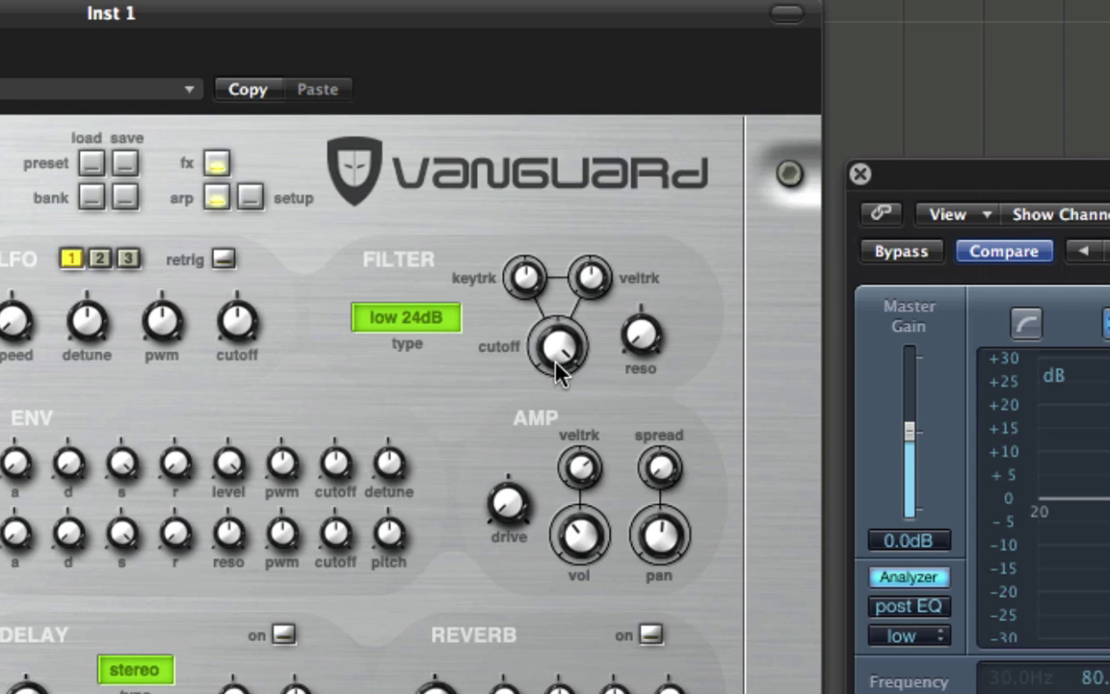
{"action": "left_click", "coordinate": [406, 323]}
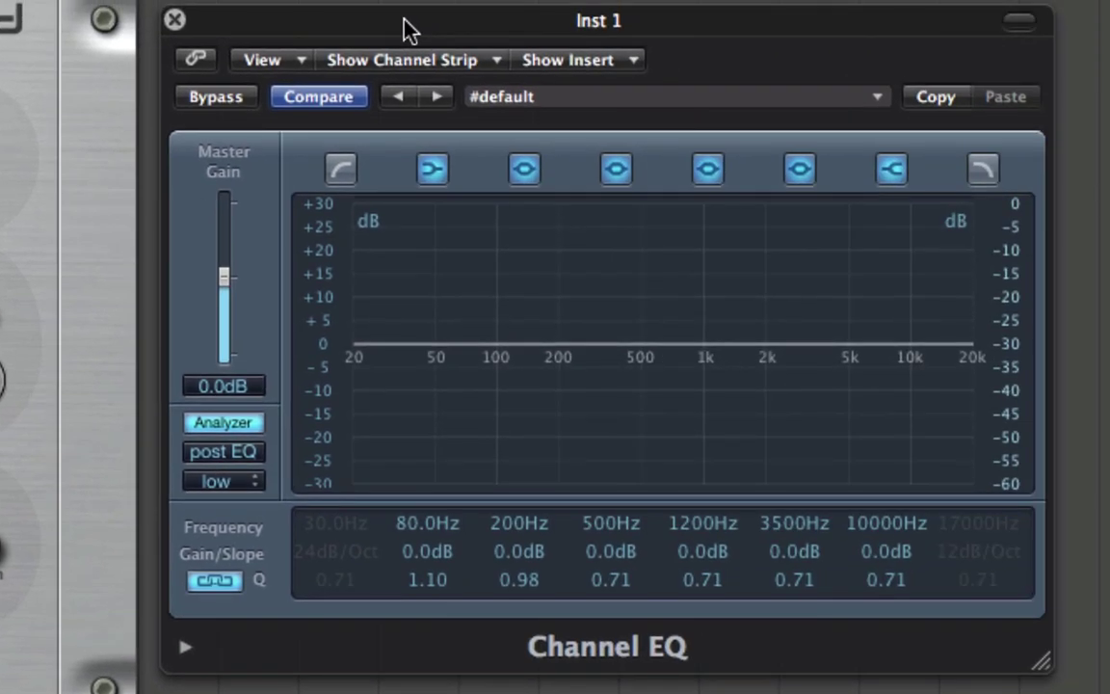
Step: Enable the low-cut band in the Channel EQ and set it to 200 Hz with a 6 dB/Oct slope
{"action": "left_click", "coordinate": [342, 170]}
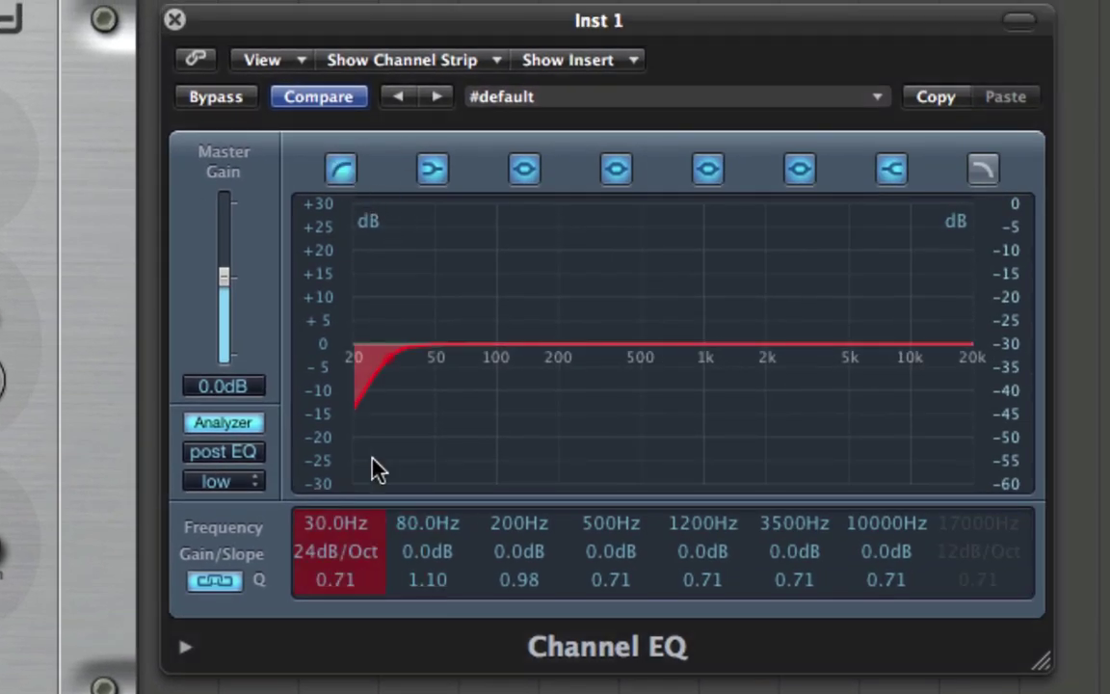
{"action": "left_click_drag", "start_coordinate": [361, 398], "coordinate": [539, 421]}
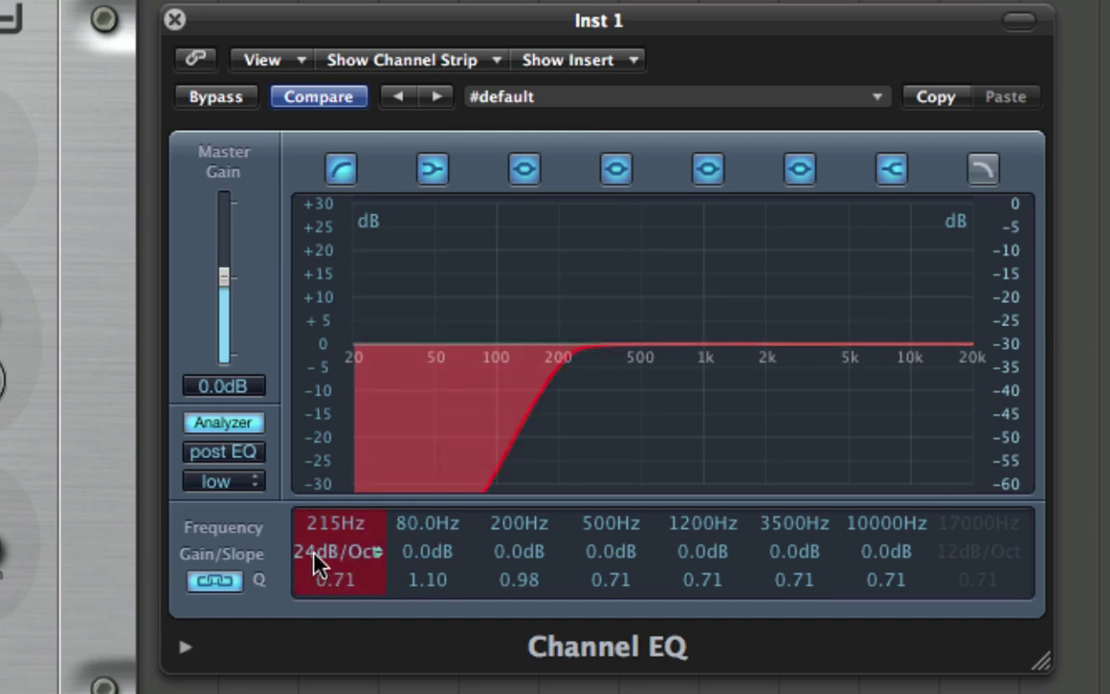
{"action": "left_click_drag", "start_coordinate": [313, 554], "coordinate": [310, 540]}
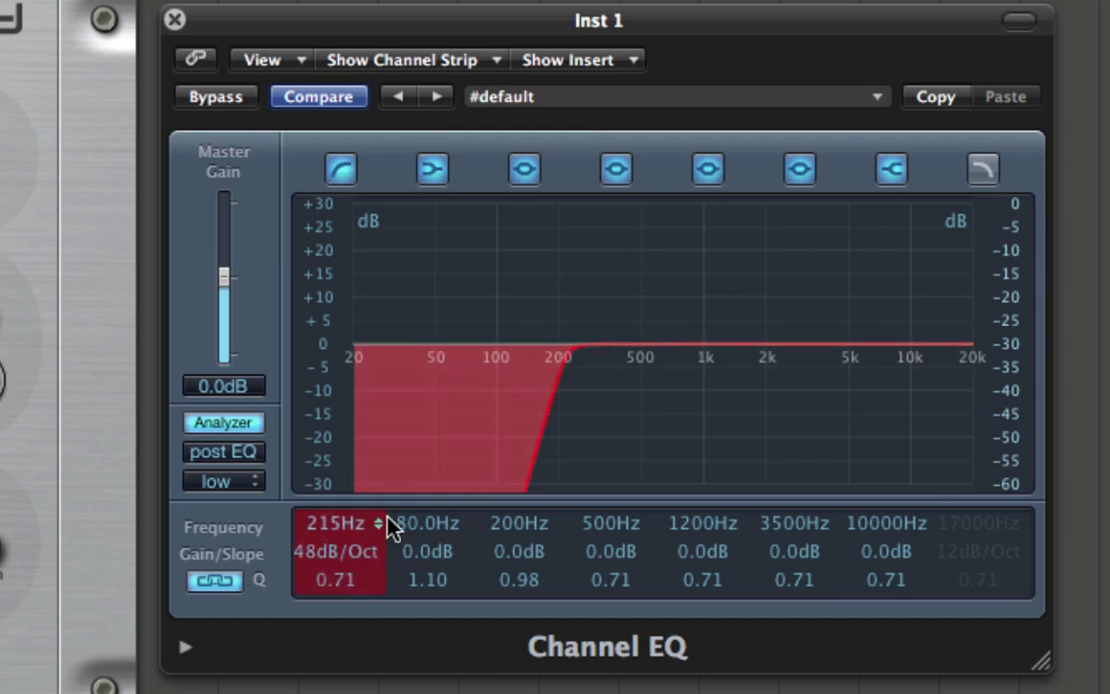
{"action": "mouse_move", "coordinate": [547, 432]}
{"action": "left_mouse_down"}
{"action": "mouse_move", "coordinate": [471, 431]}
{"action": "mouse_move", "coordinate": [576, 442]}
{"action": "mouse_move", "coordinate": [542, 446]}
{"action": "left_mouse_up"}
{"action": "left_click_drag", "start_coordinate": [325, 553], "coordinate": [330, 565]}
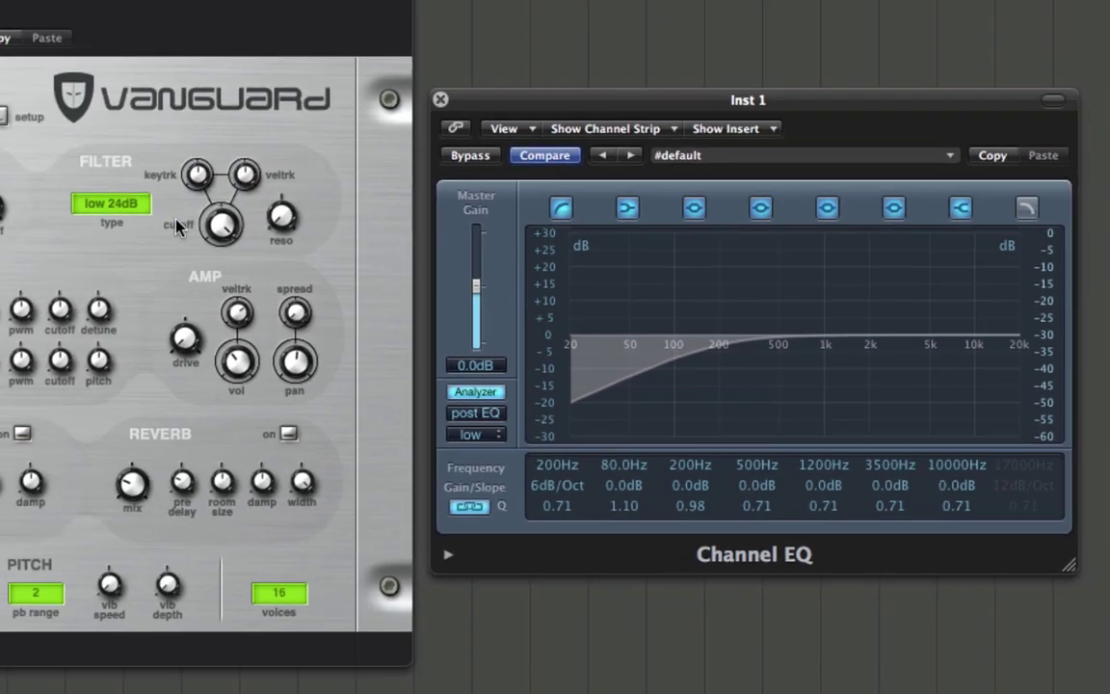
Step: Disable the Channel EQ's low-cut band and enable the high-cut band with a 24 dB/Oct slope, bringing its frequency down to 240 Hz
{"action": "left_click", "coordinate": [111, 203]}
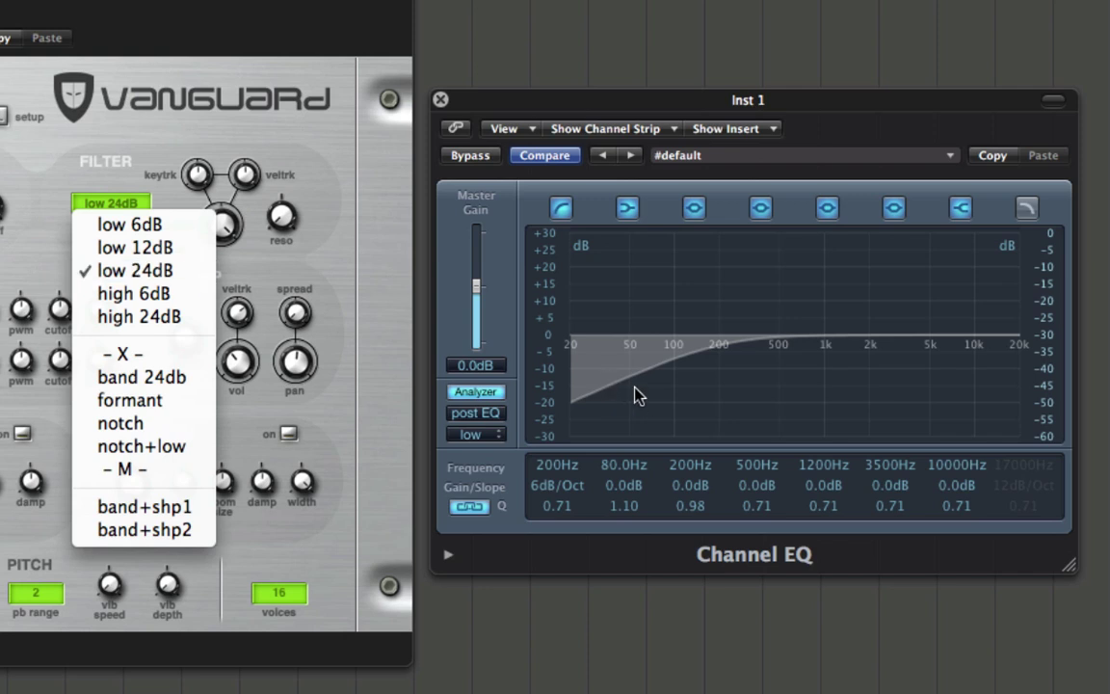
{"action": "left_click", "coordinate": [560, 209]}
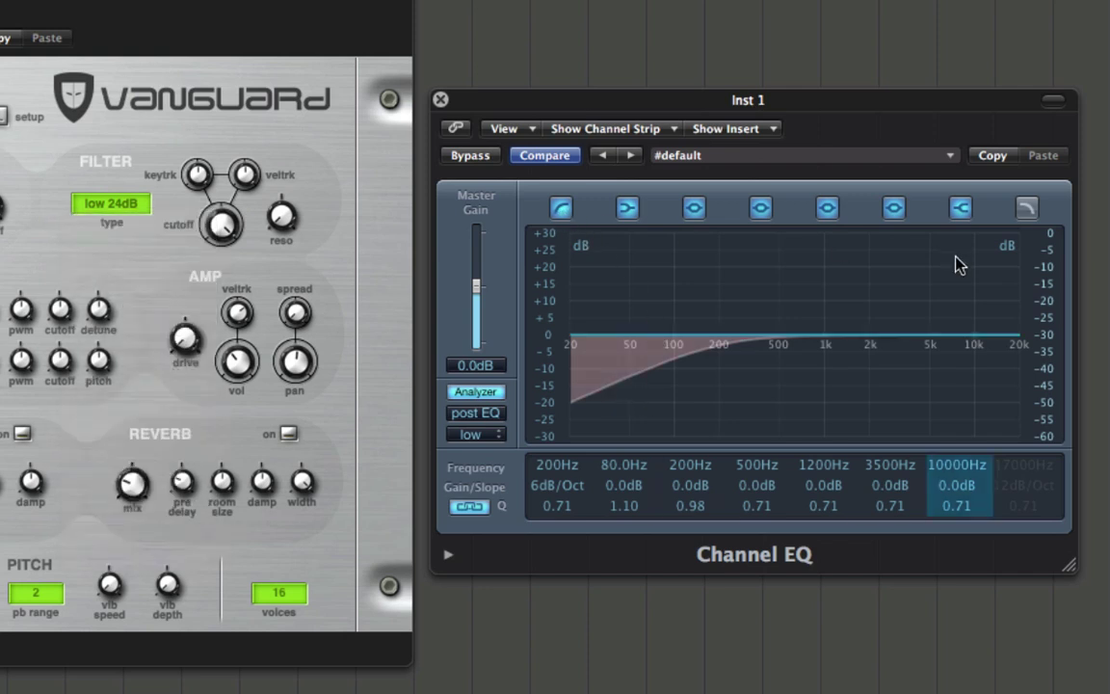
{"action": "left_click", "coordinate": [564, 208]}
{"action": "left_click", "coordinate": [1024, 208]}
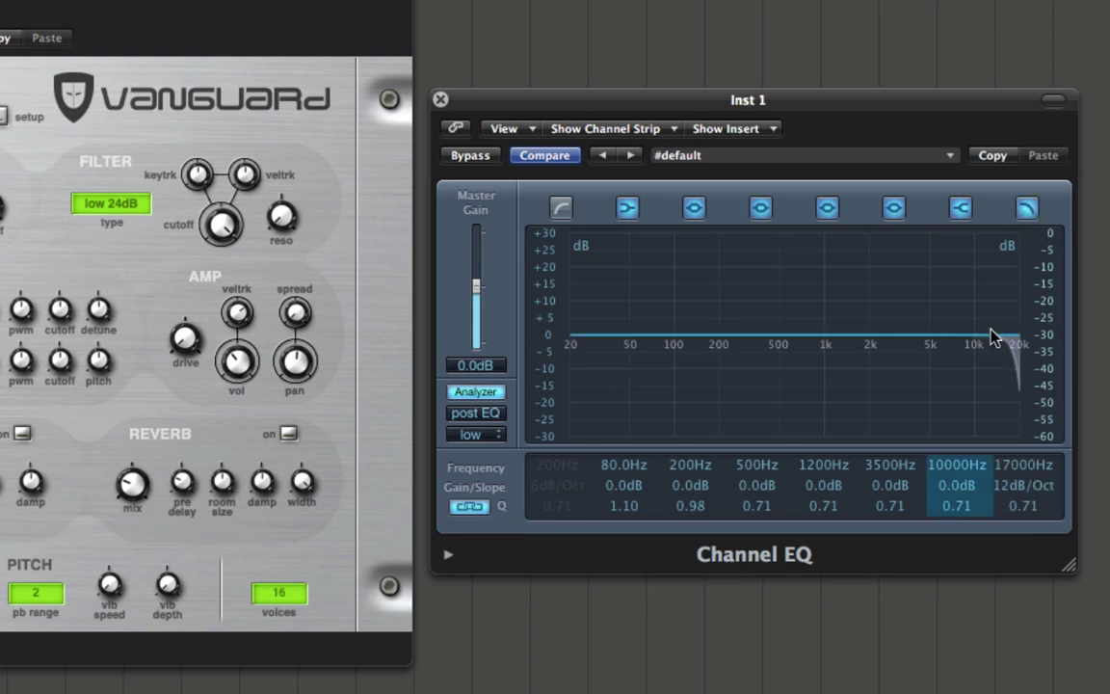
{"action": "left_click_drag", "start_coordinate": [1006, 467], "coordinate": [1016, 550]}
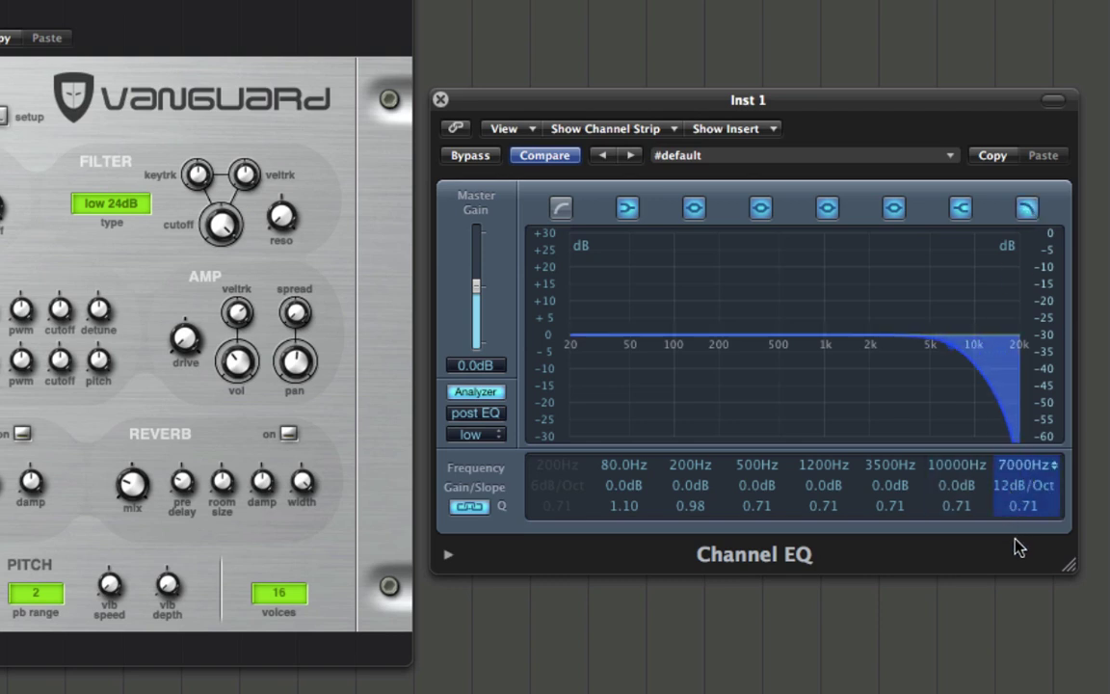
{"action": "left_click_drag", "start_coordinate": [1016, 491], "coordinate": [1019, 487]}
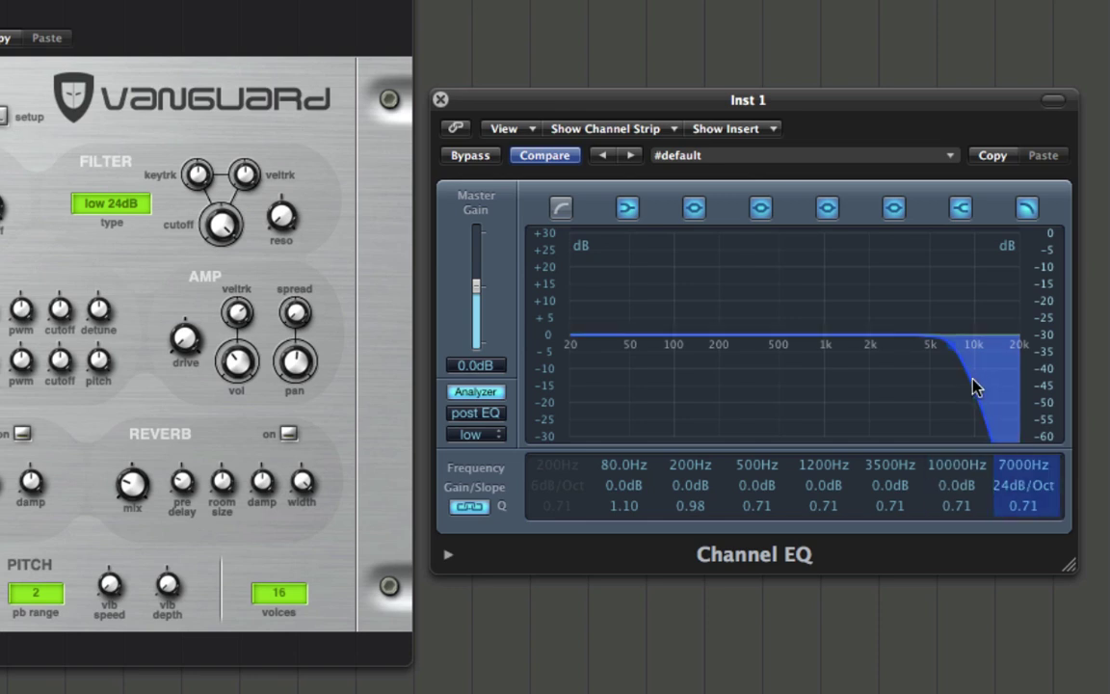
{"action": "left_click_drag", "start_coordinate": [977, 386], "coordinate": [753, 389]}
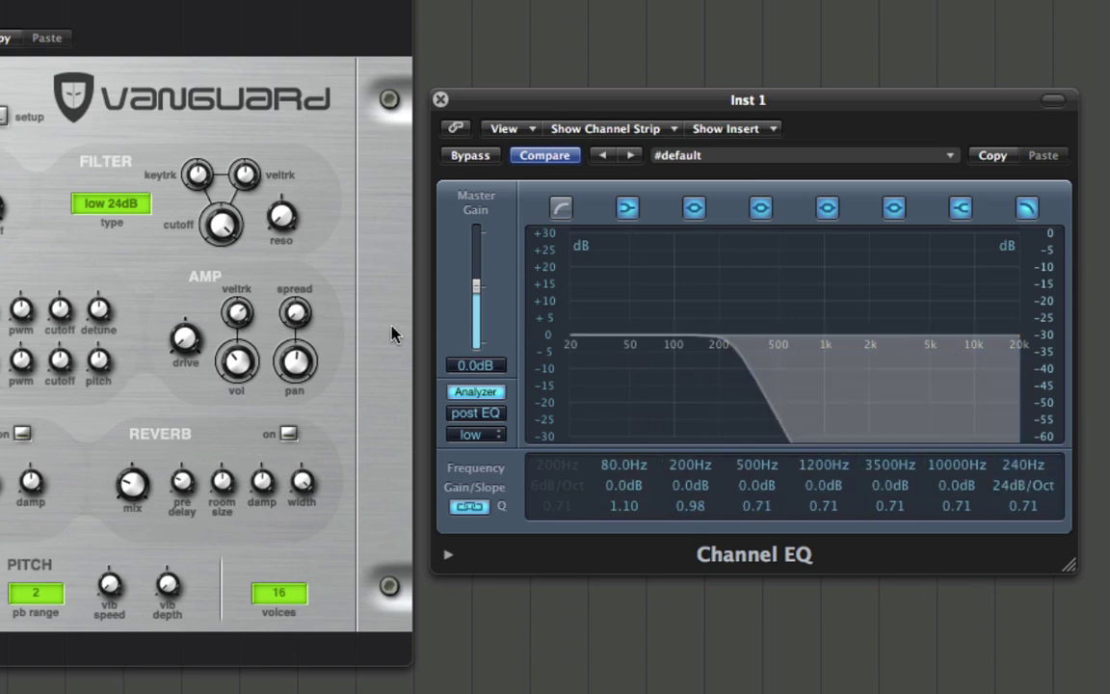
Step: Set the Vanguard filter type to high 24dB and disable the Channel EQ's high-cut band
{"action": "left_click", "coordinate": [109, 214]}
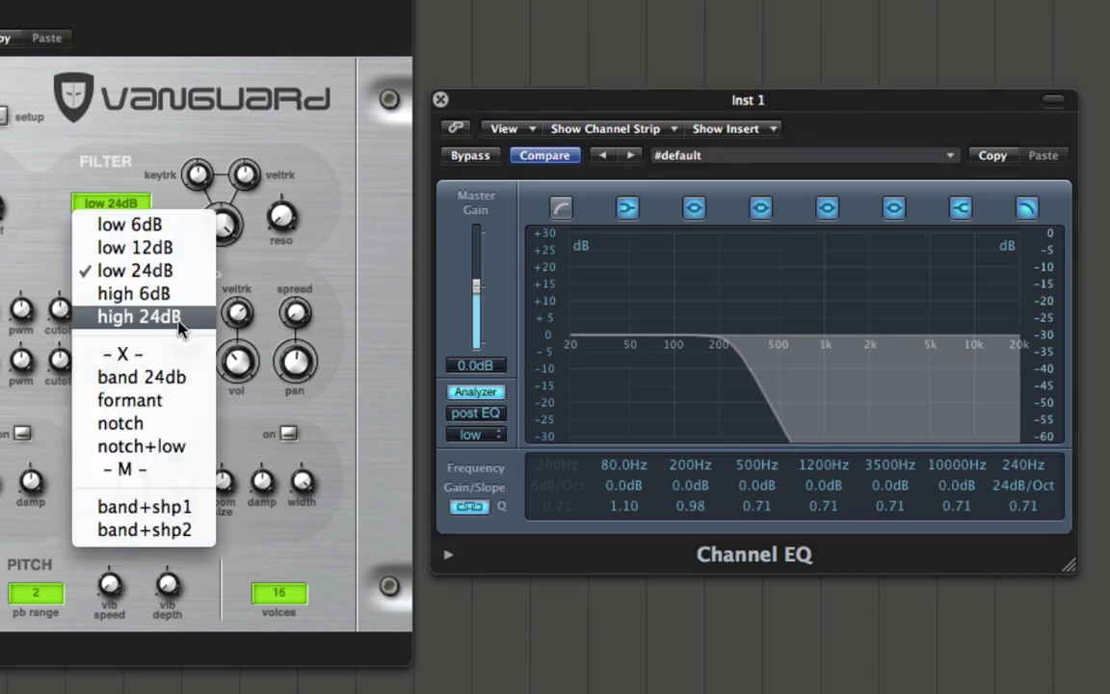
{"action": "left_click", "coordinate": [138, 316]}
{"action": "left_click", "coordinate": [1027, 208]}
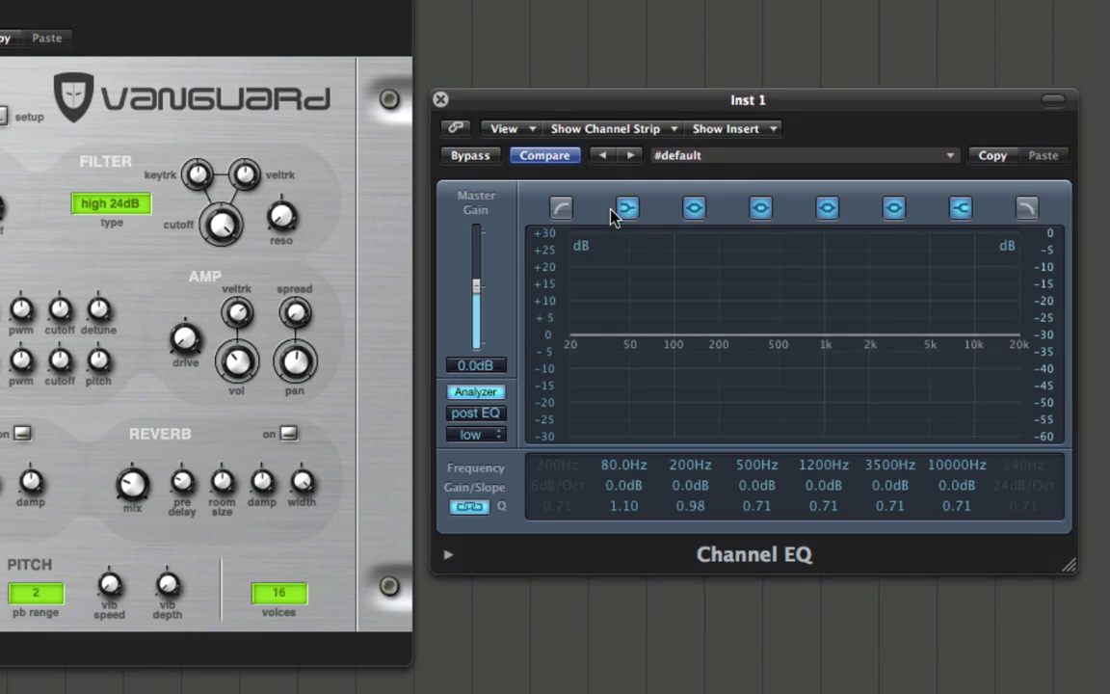
Step: Enable the EQ's low-cut band, set it to 24 dB/Oct and sweep it down to 59 Hz before disabling it
{"action": "left_click", "coordinate": [561, 209]}
{"action": "left_click_drag", "start_coordinate": [545, 493], "coordinate": [547, 492]}
{"action": "left_click_drag", "start_coordinate": [681, 409], "coordinate": [554, 421]}
{"action": "left_click", "coordinate": [561, 207]}
Step: Switch the synth filter back to low 24dB, and open the EQ's high-cut band up to 20000 Hz before disabling it
{"action": "left_click", "coordinate": [130, 204]}
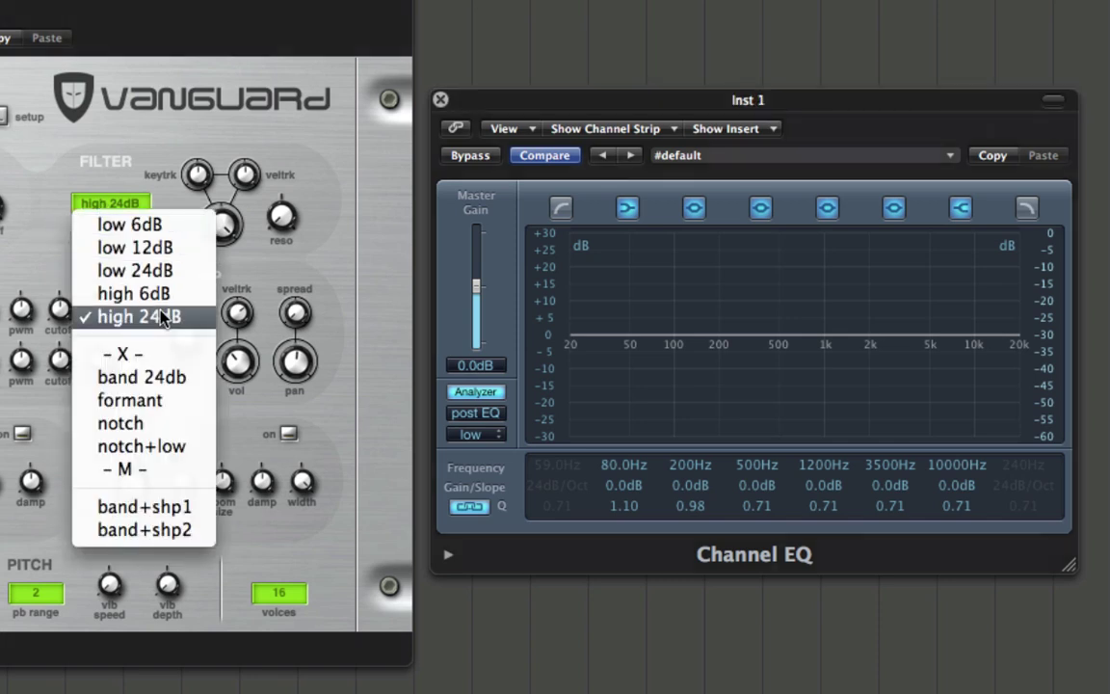
{"action": "left_click", "coordinate": [178, 273]}
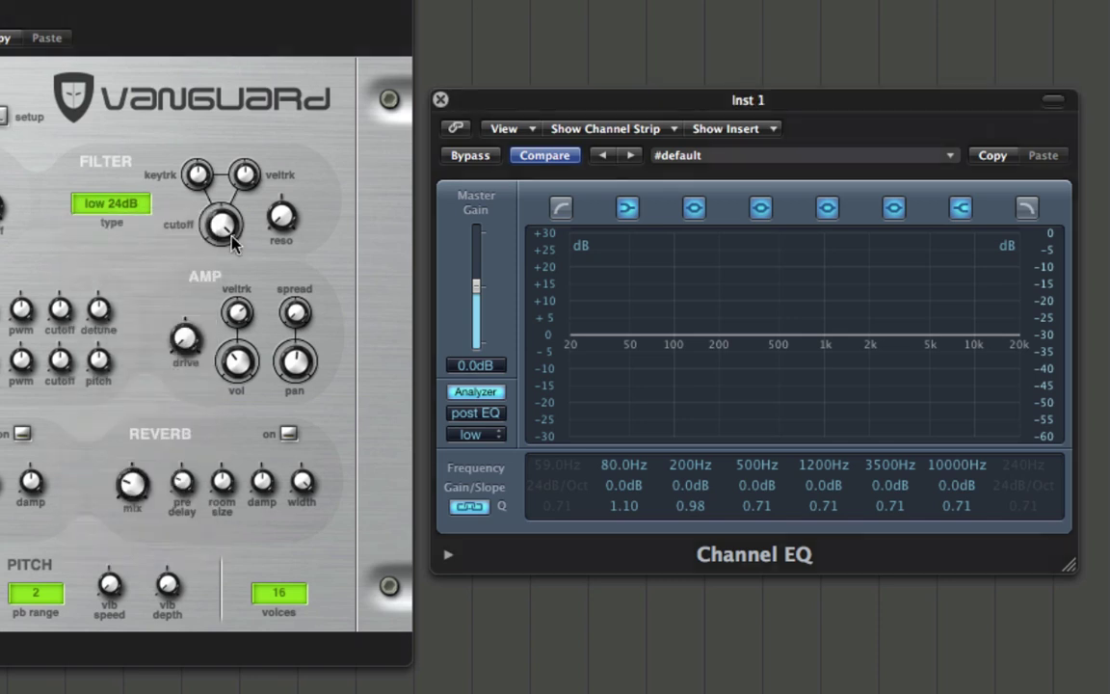
{"action": "left_click_drag", "start_coordinate": [231, 242], "coordinate": [224, 234]}
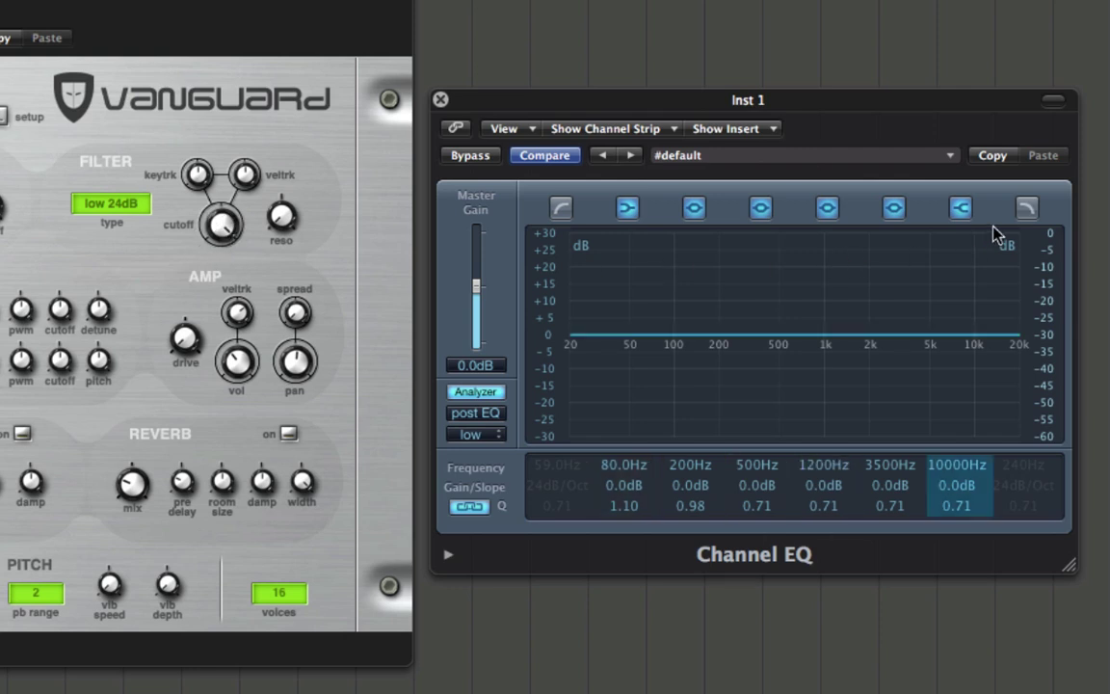
{"action": "left_click", "coordinate": [1027, 208]}
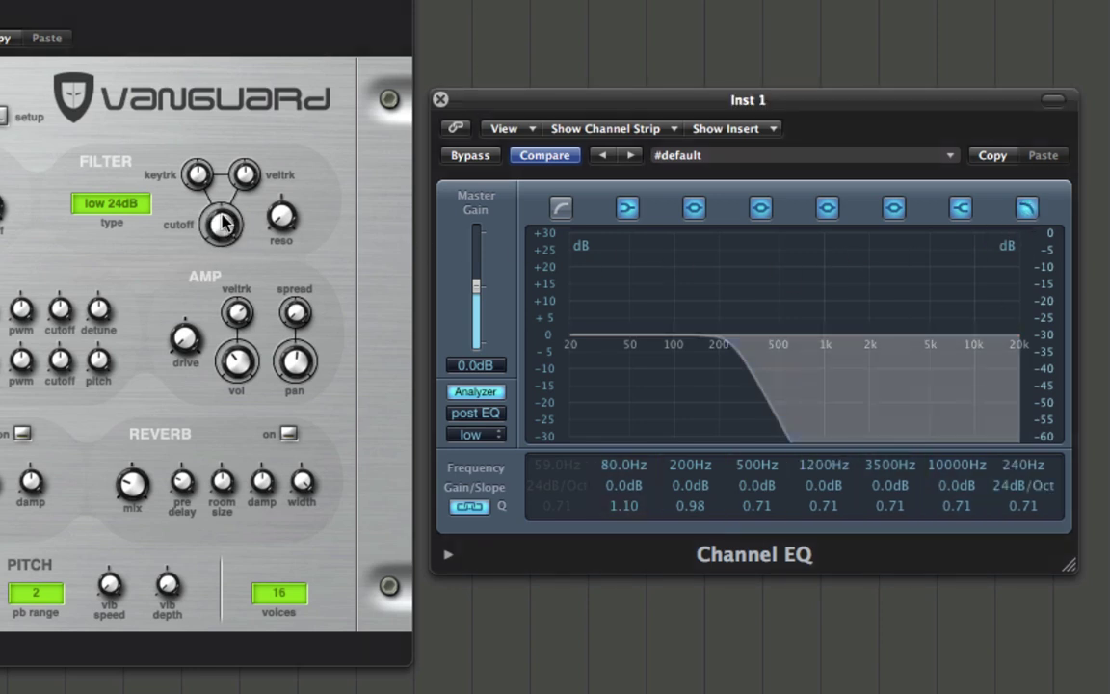
{"action": "left_click_drag", "start_coordinate": [762, 400], "coordinate": [1083, 404]}
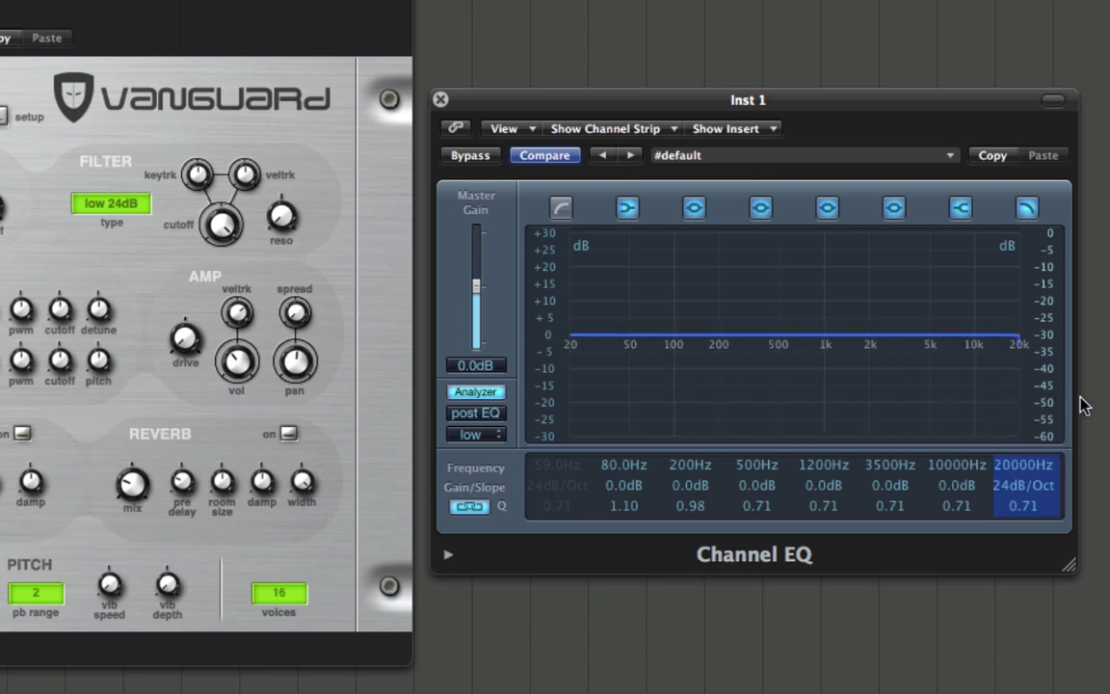
{"action": "left_click", "coordinate": [1027, 208]}
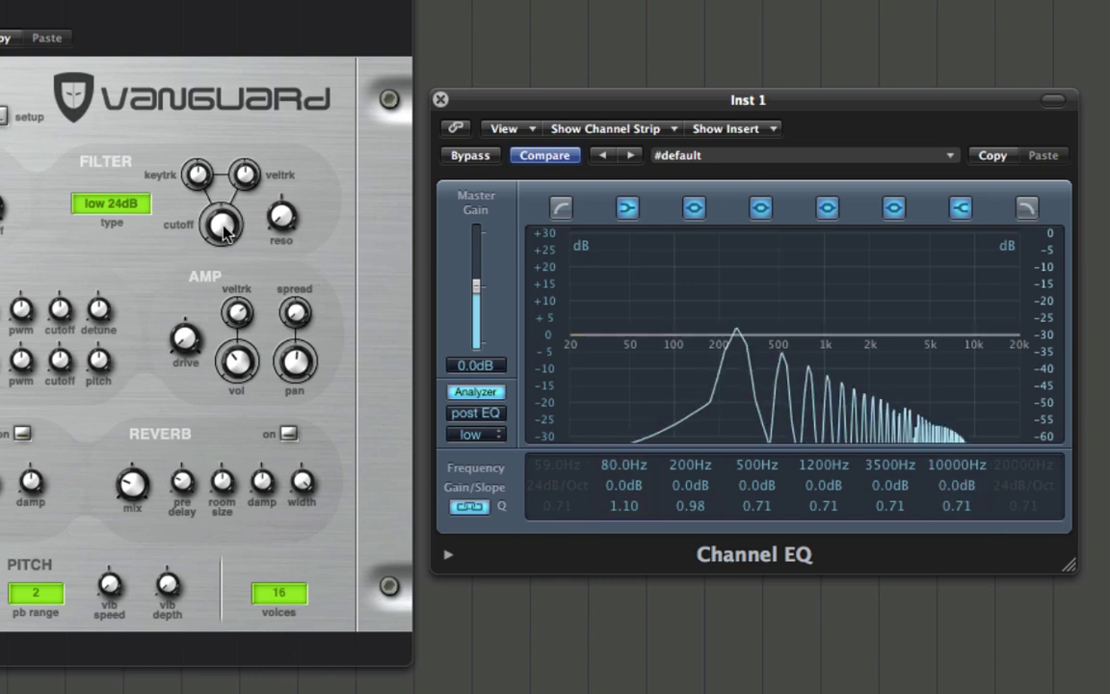
Step: Sweep the Vanguard filter cutoff down and back up to maximum while watching the EQ analyzer
{"action": "left_click_drag", "start_coordinate": [216, 258], "coordinate": [218, 306]}
{"action": "left_click_drag", "start_coordinate": [222, 227], "coordinate": [227, 256]}
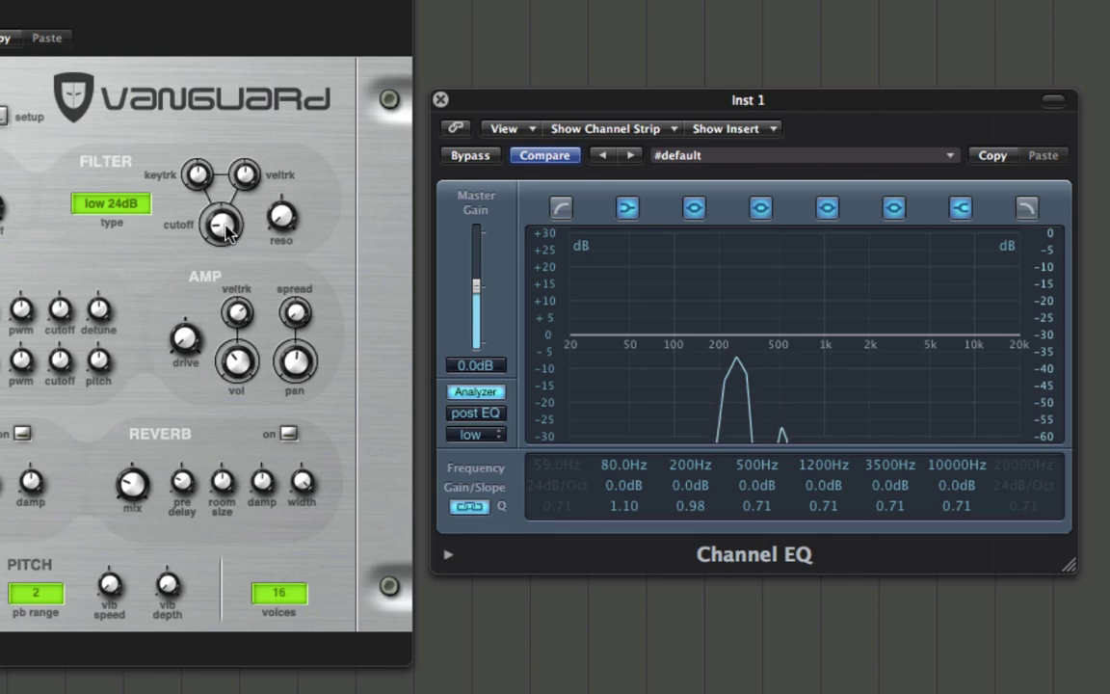
{"action": "left_click_drag", "start_coordinate": [206, 209], "coordinate": [213, 6]}
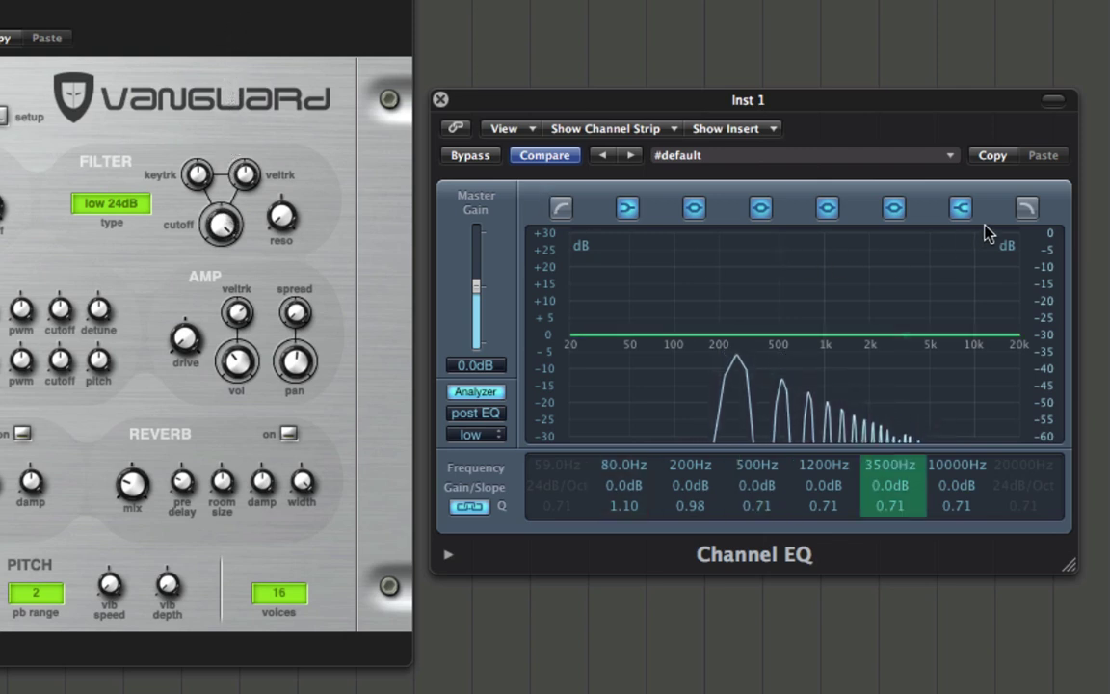
Step: Enable the EQ's high-cut band, lower its frequency to 14800 Hz and open it back up to 20000 Hz
{"action": "left_click", "coordinate": [1027, 208]}
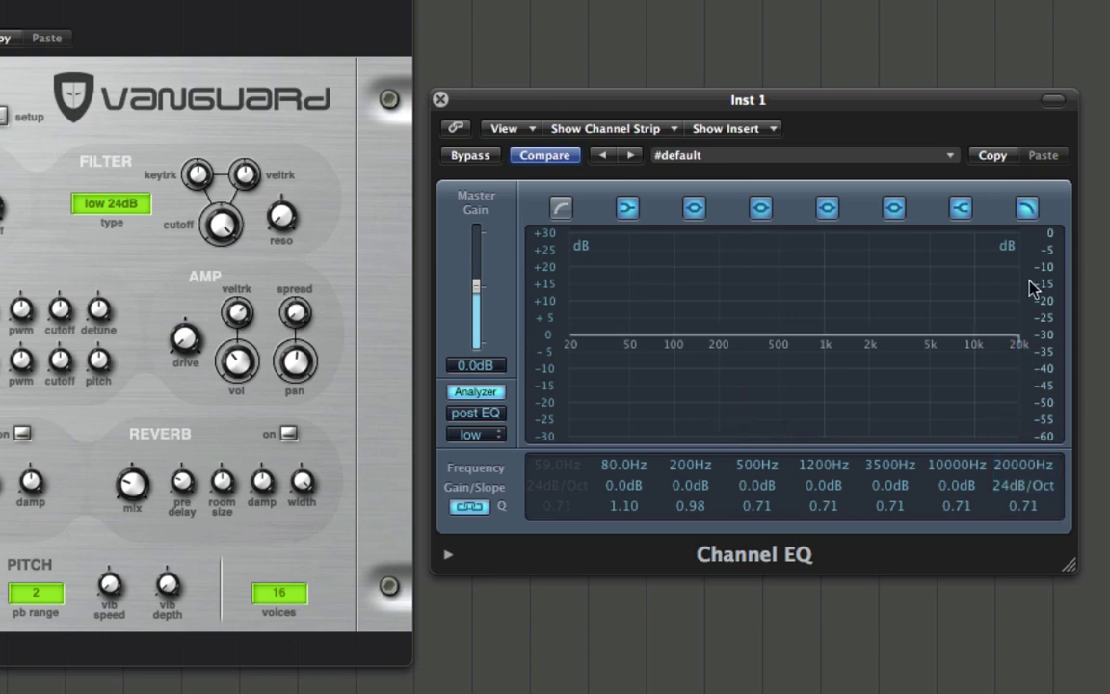
{"action": "left_click_drag", "start_coordinate": [1019, 476], "coordinate": [1022, 502]}
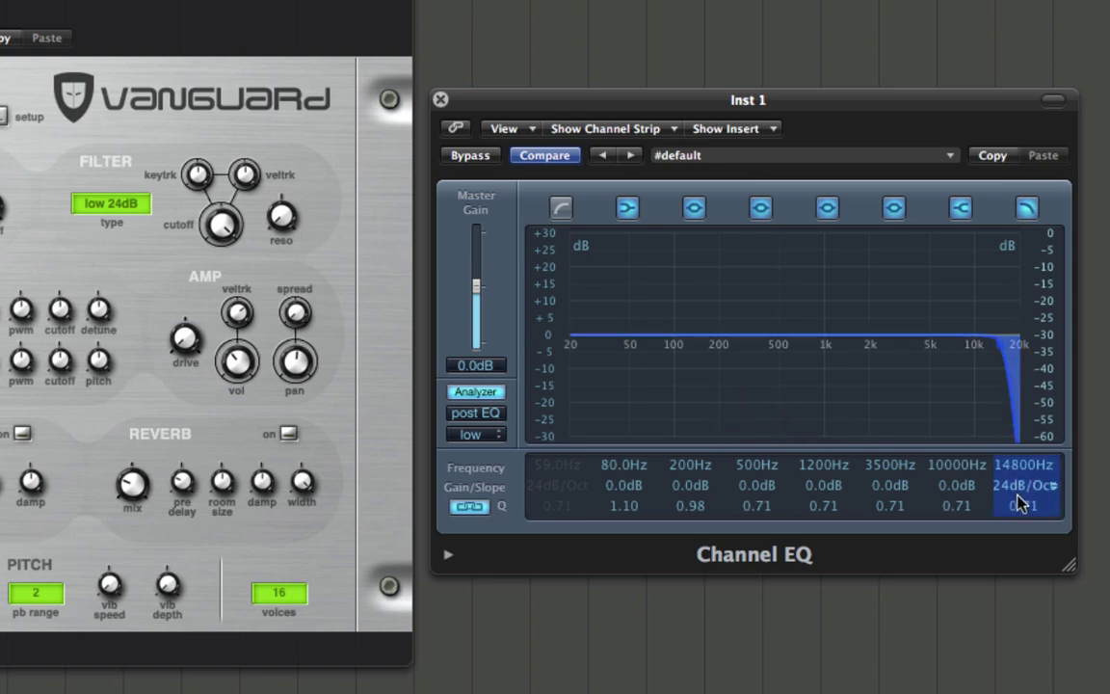
{"action": "left_click_drag", "start_coordinate": [1019, 409], "coordinate": [1057, 395]}
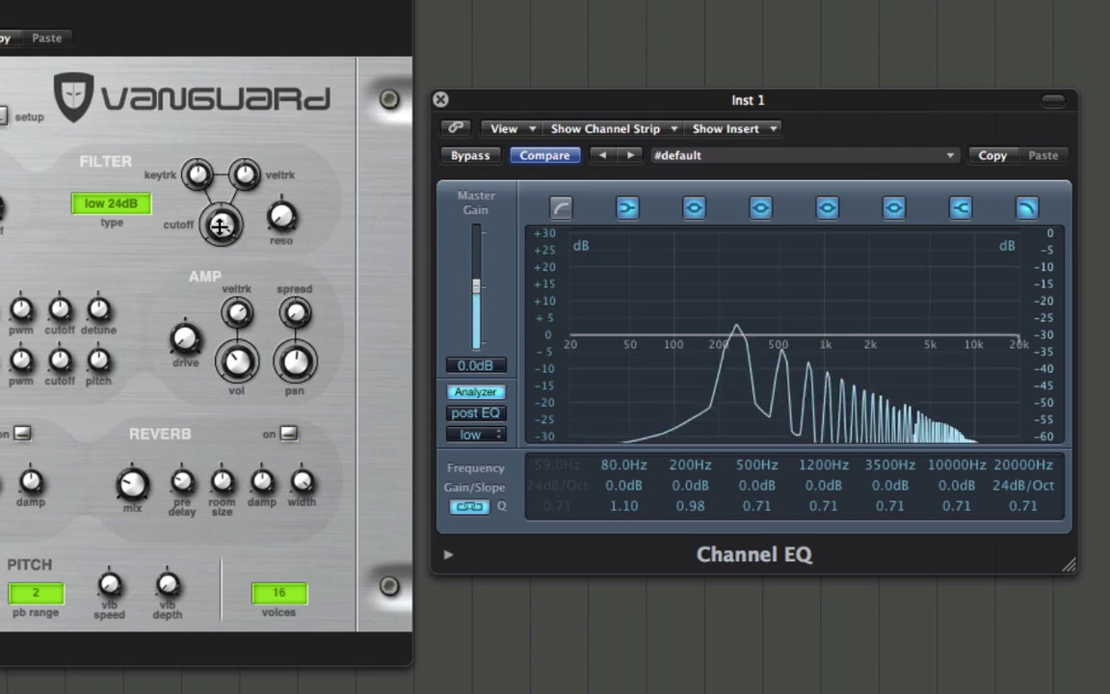
Step: Sweep the low 24dB filter's cutoff at different resonance amounts while watching the EQ analyzer
{"action": "left_click_drag", "start_coordinate": [219, 226], "coordinate": [235, 299]}
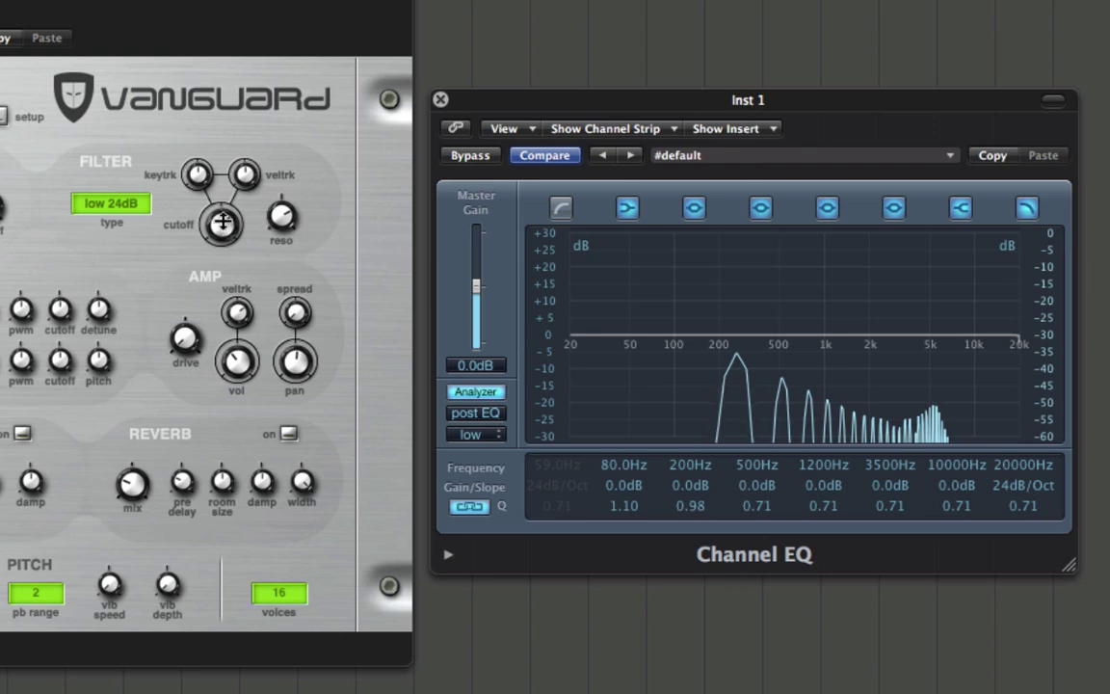
{"action": "left_click_drag", "start_coordinate": [223, 222], "coordinate": [228, 275]}
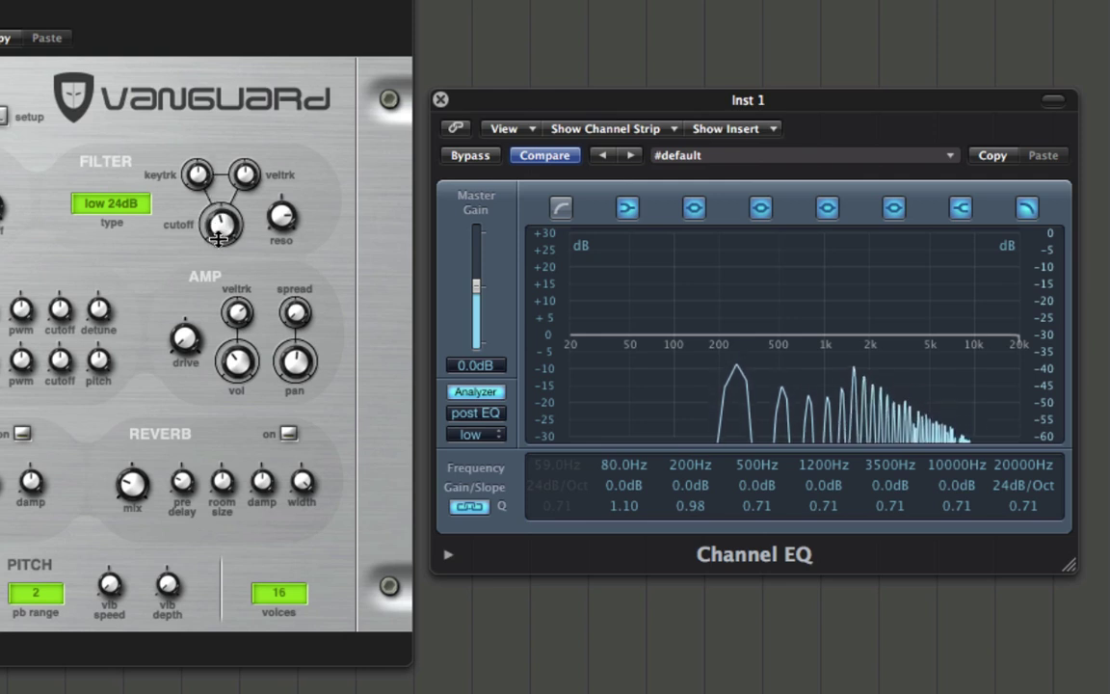
{"action": "mouse_move", "coordinate": [220, 229]}
{"action": "left_mouse_down"}
{"action": "mouse_move", "coordinate": [223, 181]}
{"action": "mouse_move", "coordinate": [214, 289]}
{"action": "mouse_move", "coordinate": [218, 215]}
{"action": "left_mouse_up"}
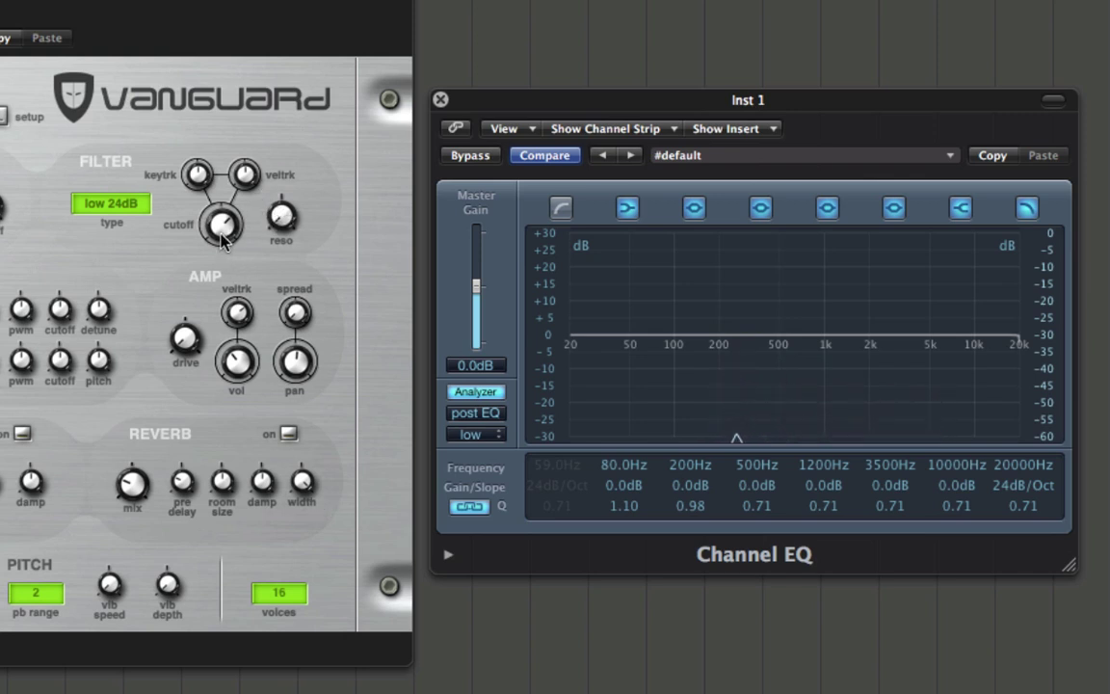
{"action": "left_click_drag", "start_coordinate": [222, 230], "coordinate": [212, 204]}
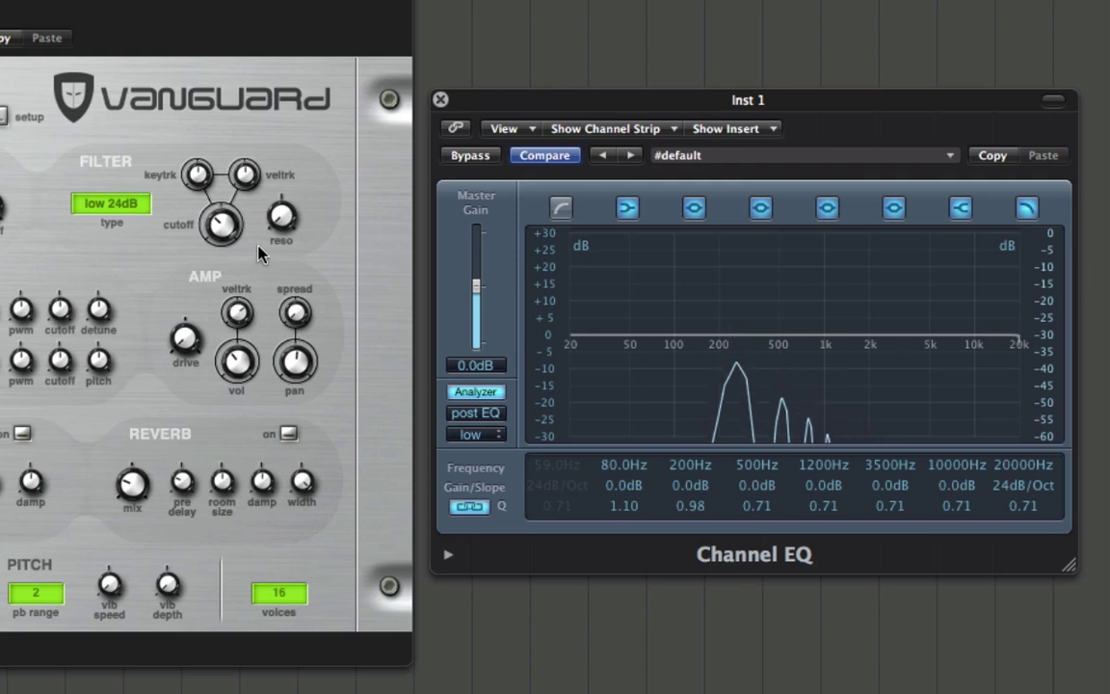
Step: Set the Vanguard filter type to high 24dB and sweep its cutoff down
{"action": "left_click", "coordinate": [110, 208]}
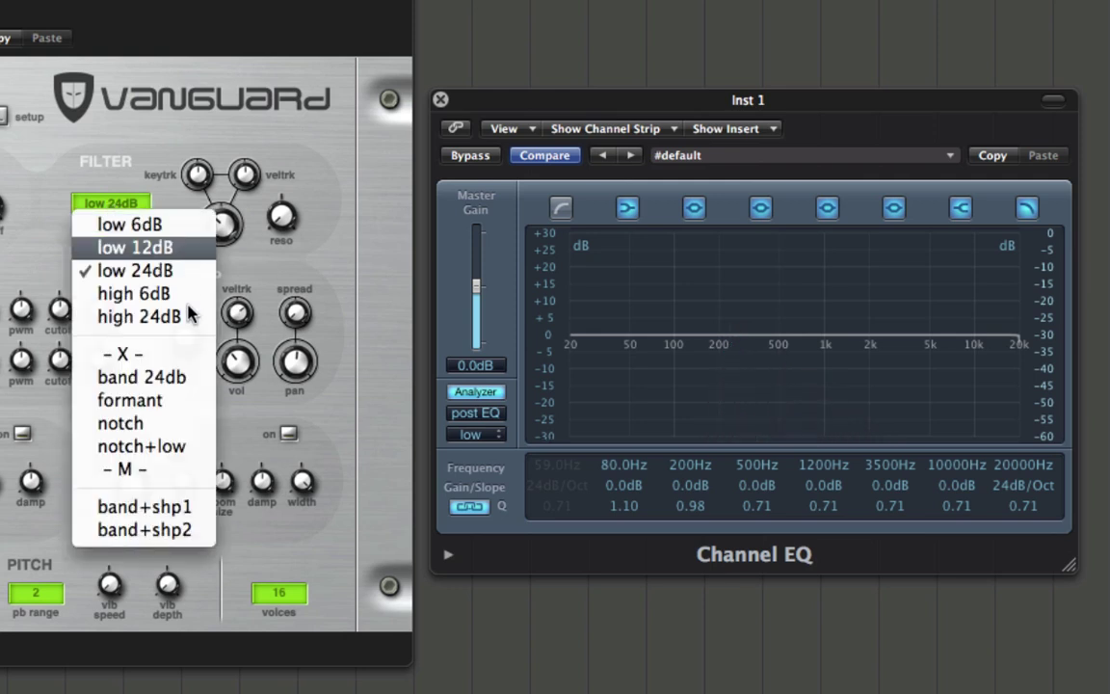
{"action": "left_click", "coordinate": [171, 327]}
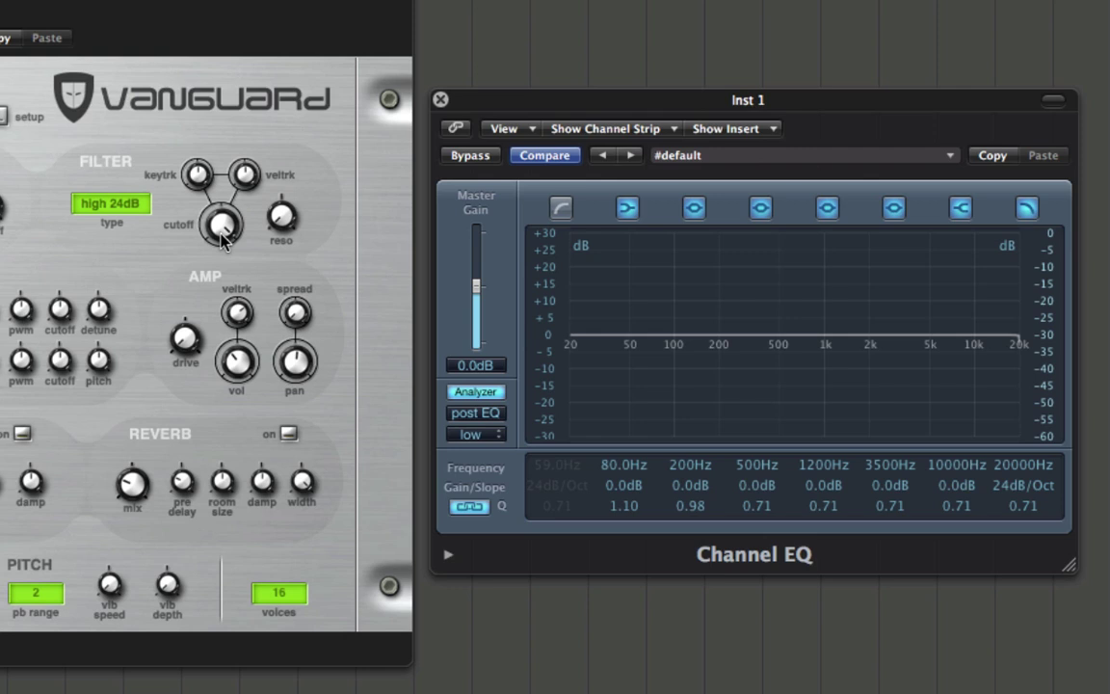
{"action": "left_click_drag", "start_coordinate": [221, 239], "coordinate": [223, 278]}
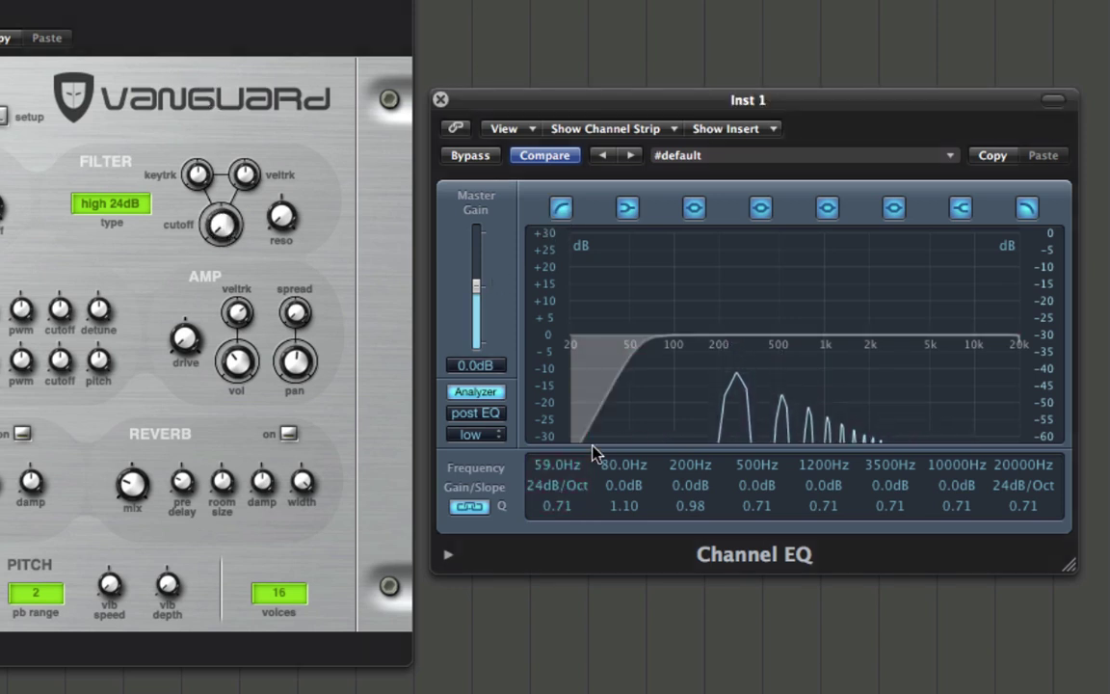
Step: Sweep the EQ's low-cut frequency down to 20 Hz and disable the low-cut band
{"action": "left_click", "coordinate": [607, 431]}
{"action": "left_click_drag", "start_coordinate": [607, 417], "coordinate": [551, 410]}
{"action": "left_click", "coordinate": [561, 207]}
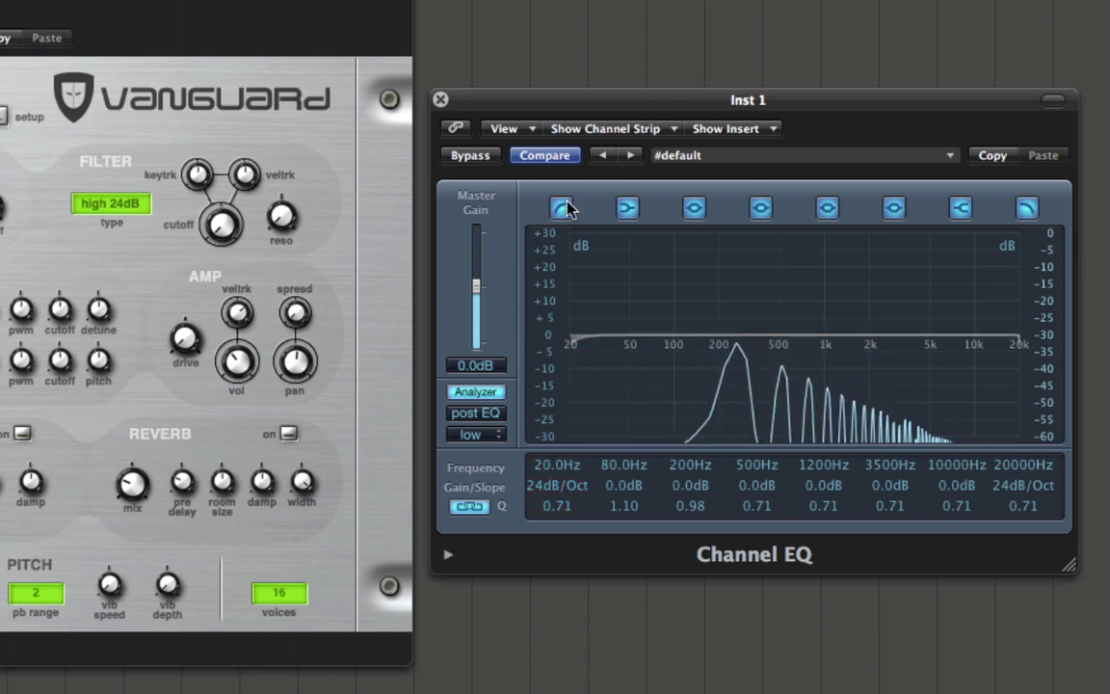
Step: View the available Vanguard filter types and set the type to low 24dB
{"action": "left_click", "coordinate": [114, 205]}
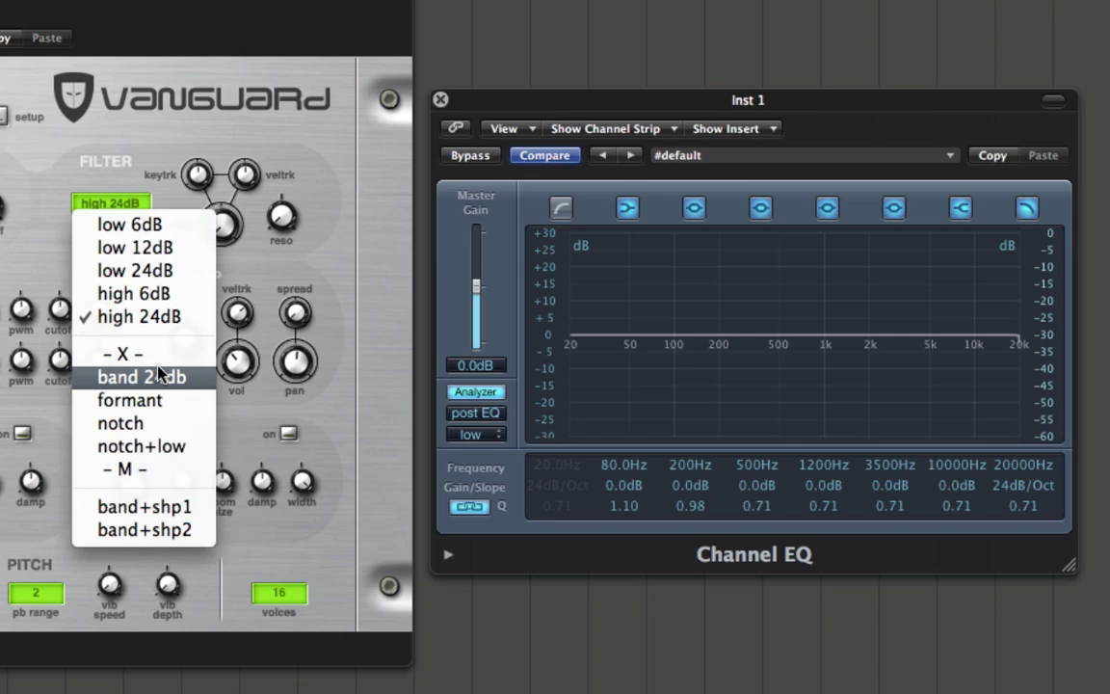
{"action": "left_click", "coordinate": [374, 271]}
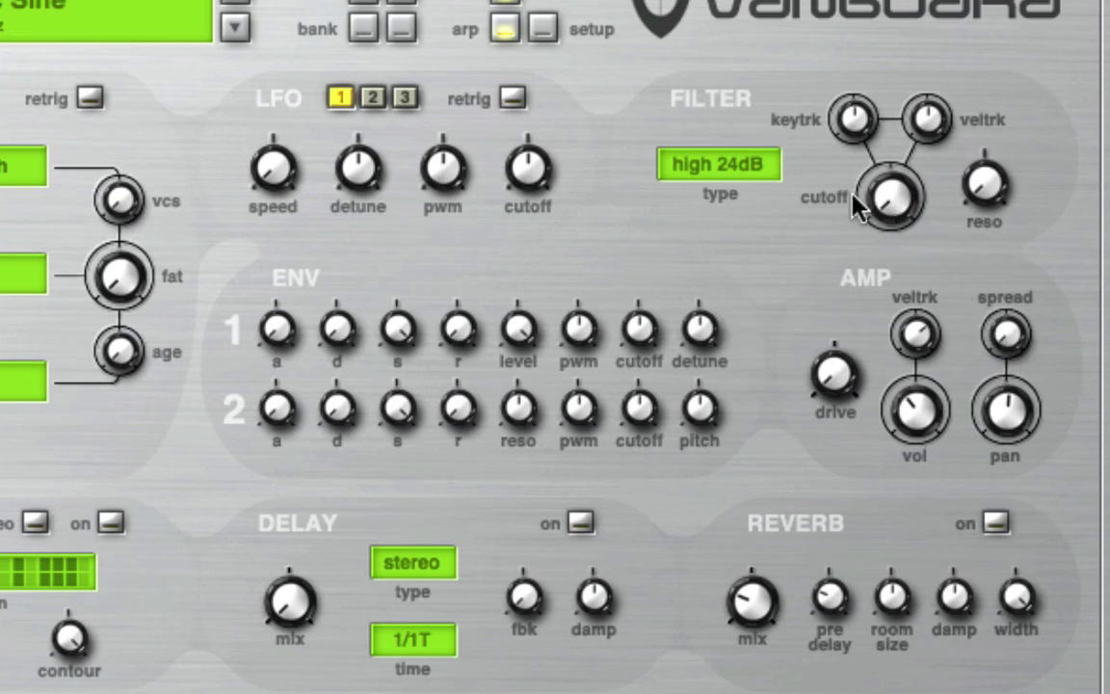
{"action": "left_click", "coordinate": [718, 164]}
{"action": "left_click", "coordinate": [815, 280]}
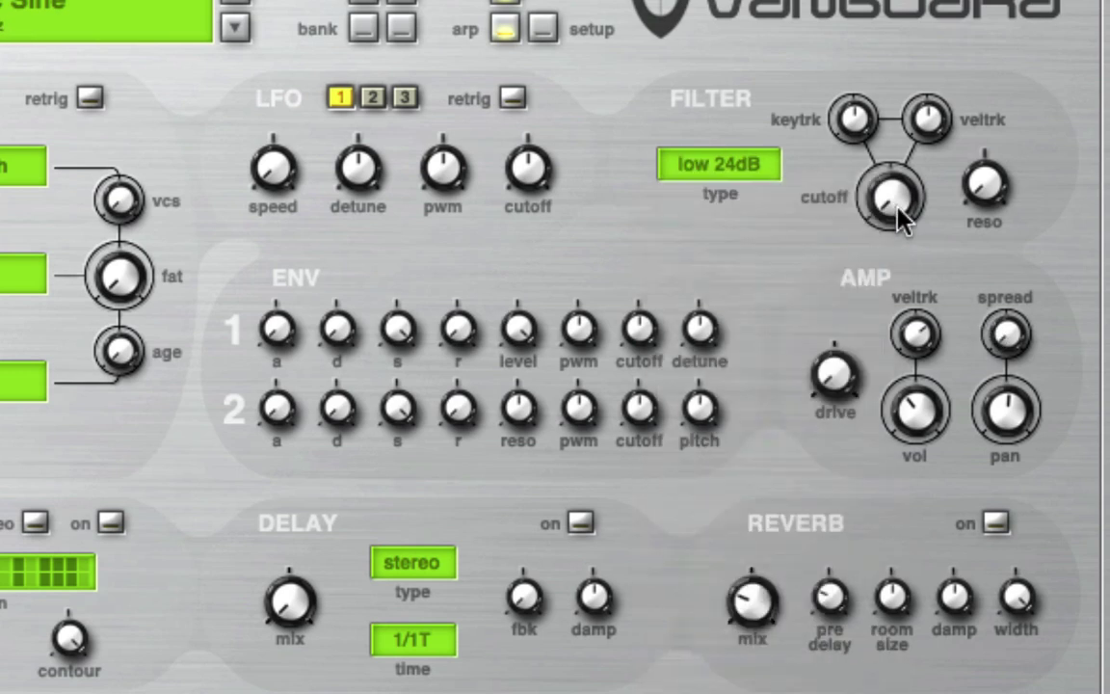
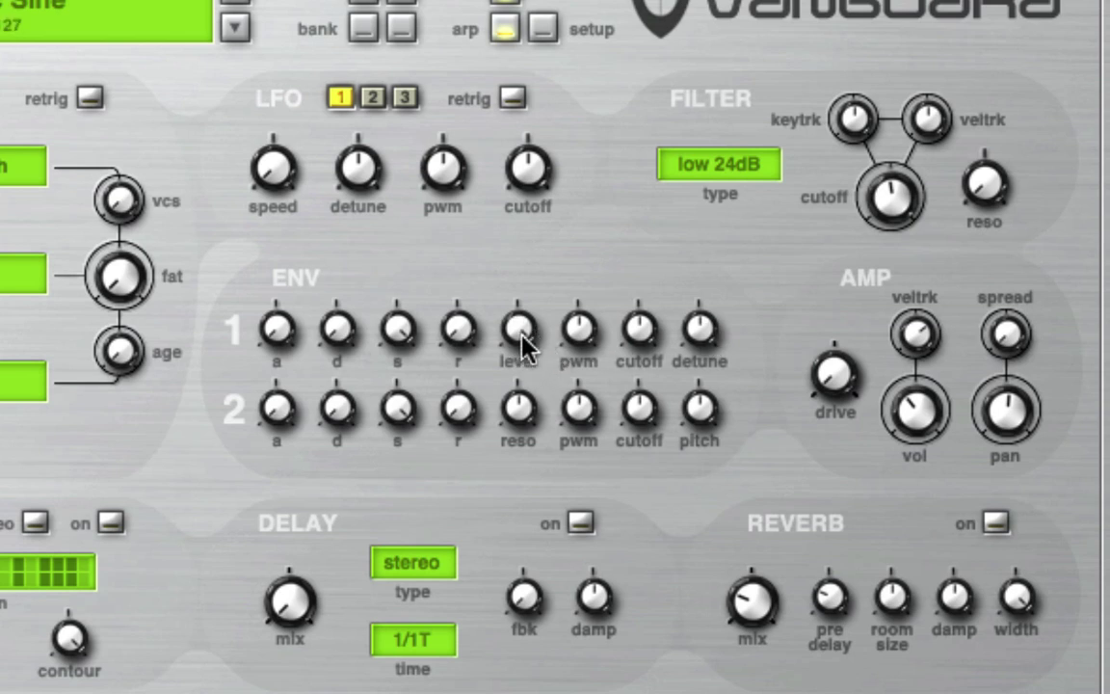
Step: Vary envelope 1's level and raise the filter cutoff to maximum
{"action": "left_click_drag", "start_coordinate": [521, 339], "coordinate": [500, 389]}
{"action": "left_click_drag", "start_coordinate": [521, 330], "coordinate": [521, 396]}
{"action": "left_click_drag", "start_coordinate": [892, 193], "coordinate": [838, 1]}
Step: Raise envelope 1's attack and release times, and return both to minimum
{"action": "left_click_drag", "start_coordinate": [278, 341], "coordinate": [260, 32]}
{"action": "left_click_drag", "start_coordinate": [461, 337], "coordinate": [453, 33]}
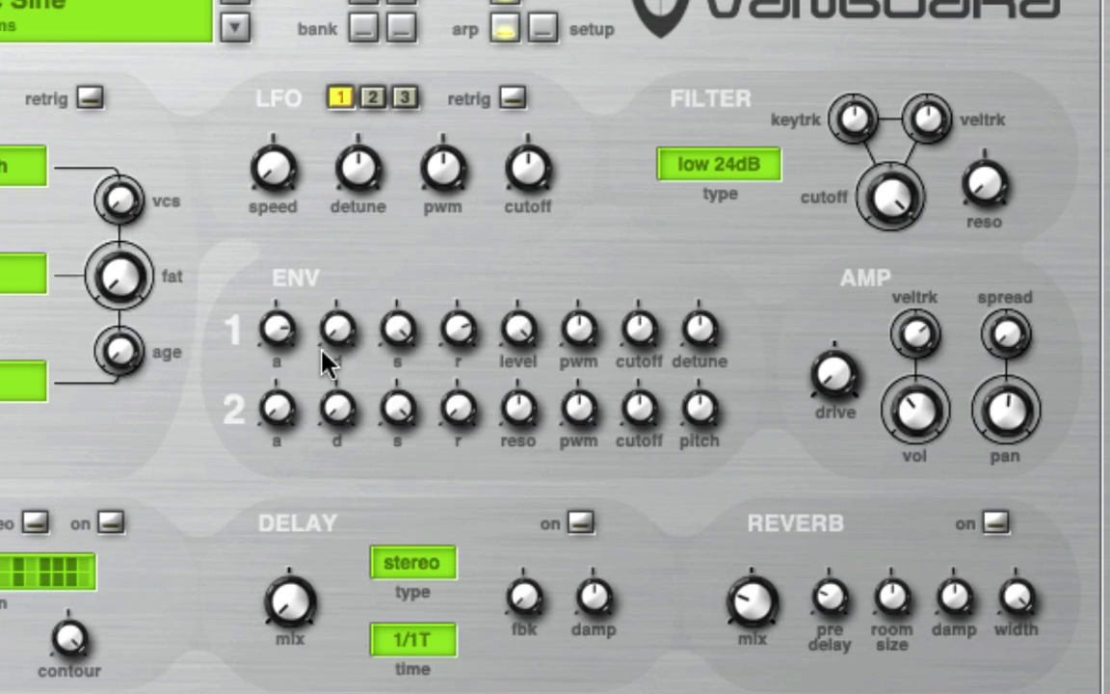
{"action": "mouse_move", "coordinate": [287, 335]}
{"action": "mouse_move", "coordinate": [463, 333]}
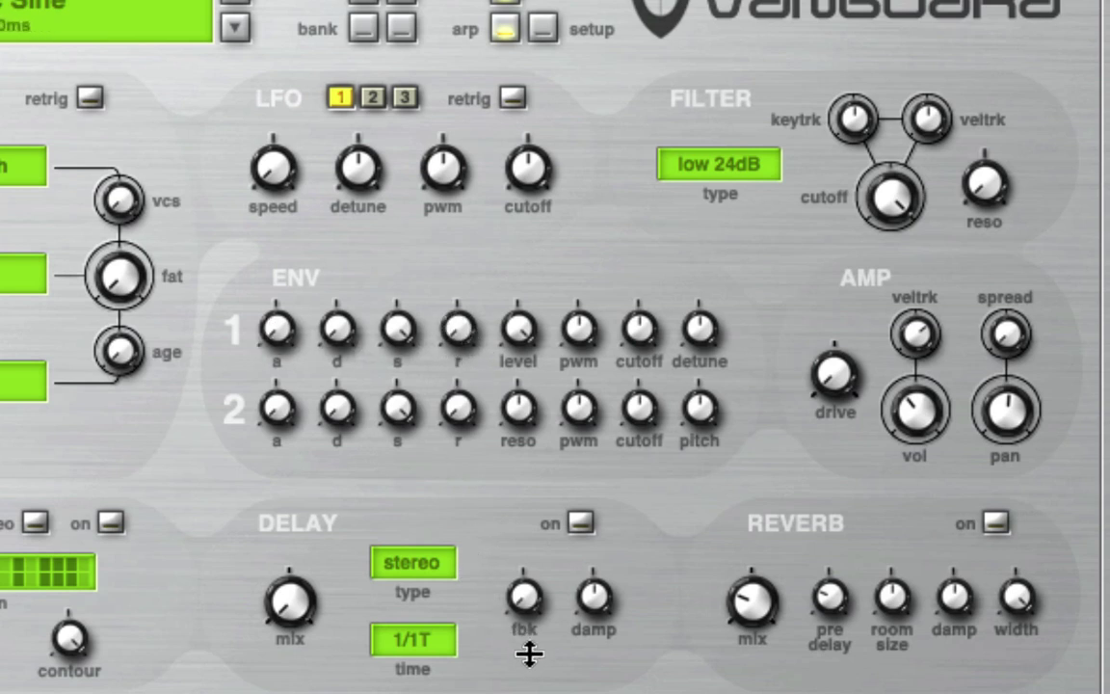
Step: Raise envelope 1's decay and lower its sustain to try the decay stage
{"action": "mouse_move", "coordinate": [339, 337]}
{"action": "left_click_drag", "start_coordinate": [339, 332], "coordinate": [344, 53]}
{"action": "left_click_drag", "start_coordinate": [399, 331], "coordinate": [429, 597]}
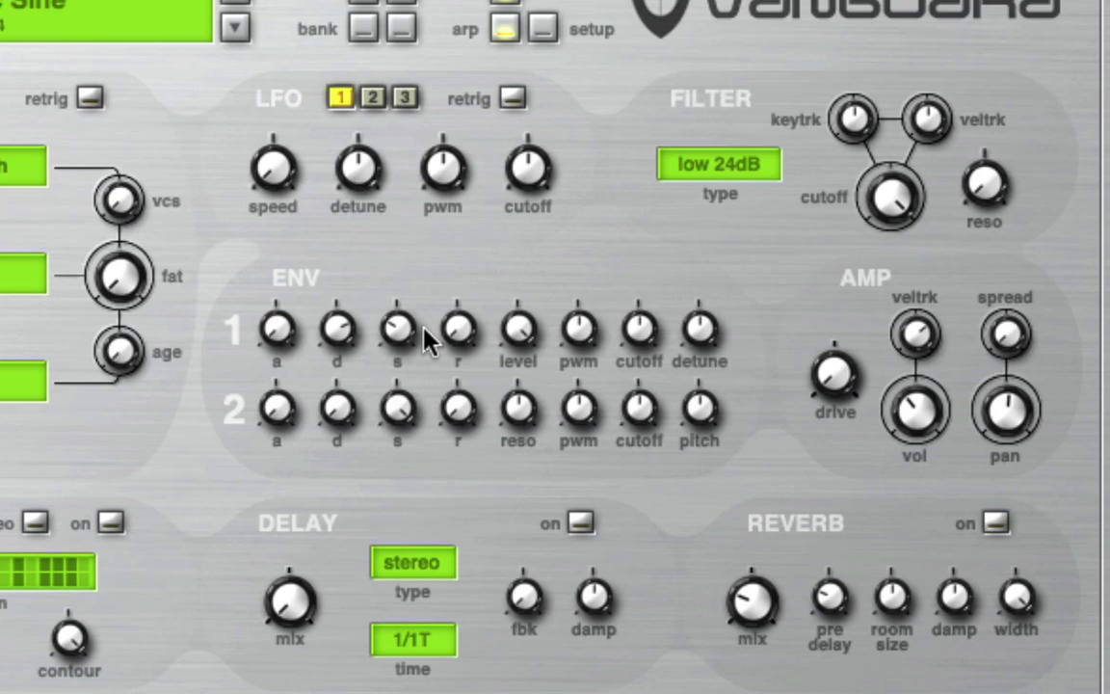
{"action": "left_click_drag", "start_coordinate": [396, 329], "coordinate": [398, 409]}
Step: Lower envelope 1's level to the middle and raise its cutoff amount to maximum
{"action": "left_click_drag", "start_coordinate": [525, 342], "coordinate": [537, 521]}
{"action": "mouse_move", "coordinate": [893, 204]}
{"action": "left_click_drag", "start_coordinate": [641, 334], "coordinate": [641, 7]}
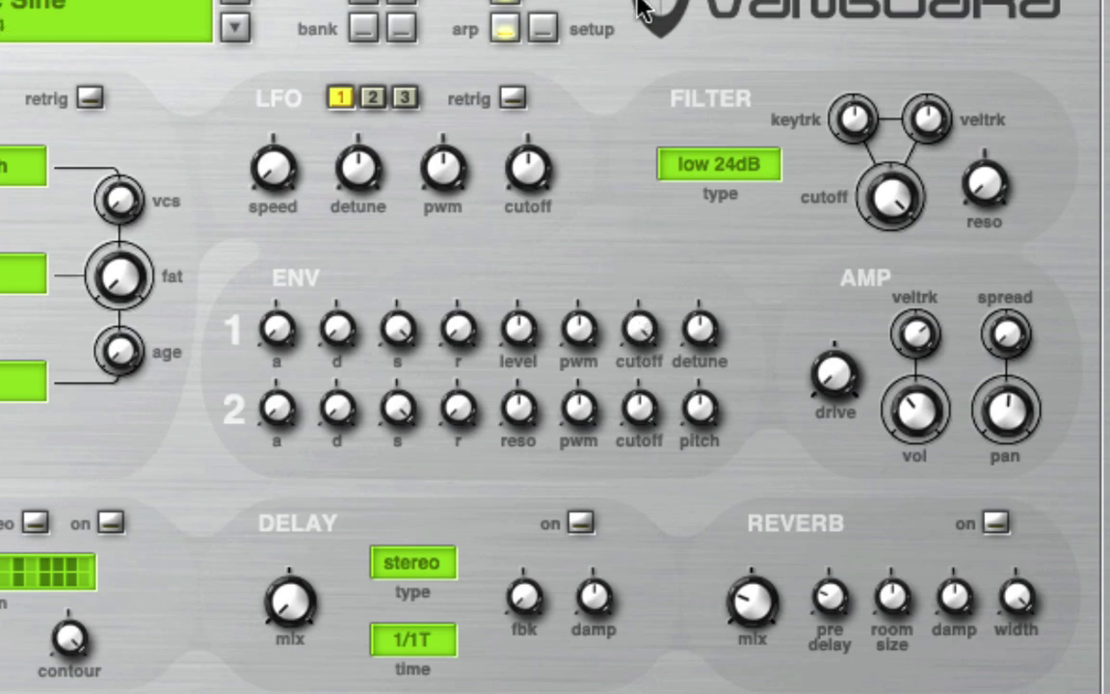
Step: Lower the filter cutoff and raise envelope 1's attack to maximum to try a slow filter sweep
{"action": "left_click_drag", "start_coordinate": [910, 203], "coordinate": [910, 472]}
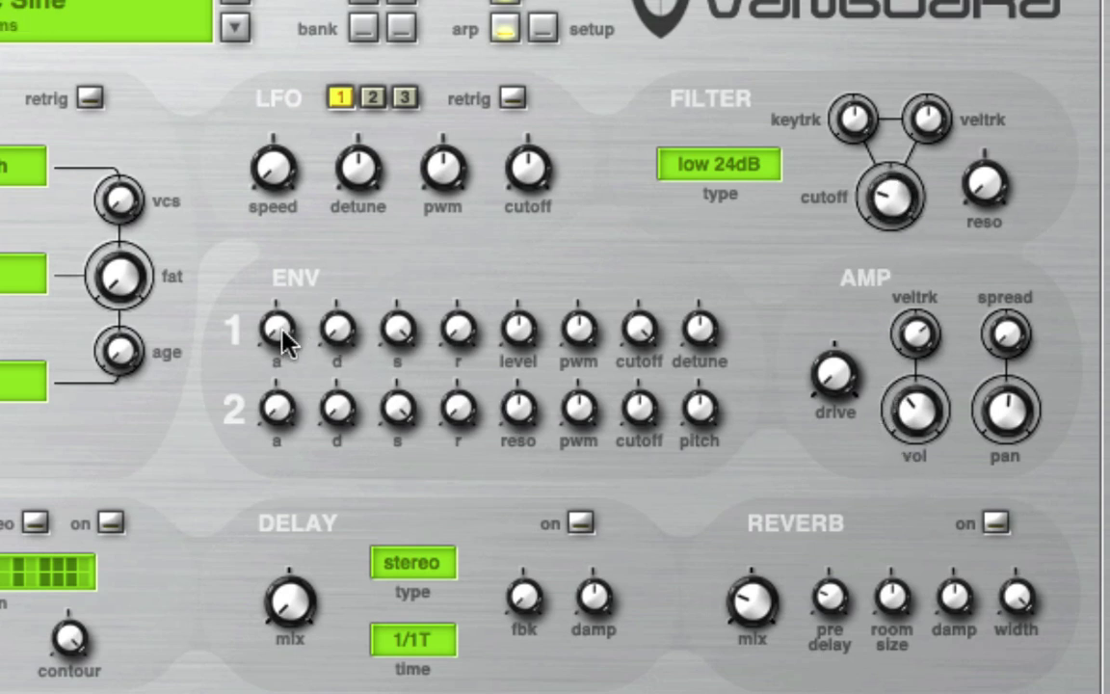
{"action": "left_click_drag", "start_coordinate": [283, 333], "coordinate": [253, 144]}
{"action": "left_click_drag", "start_coordinate": [273, 325], "coordinate": [279, 376]}
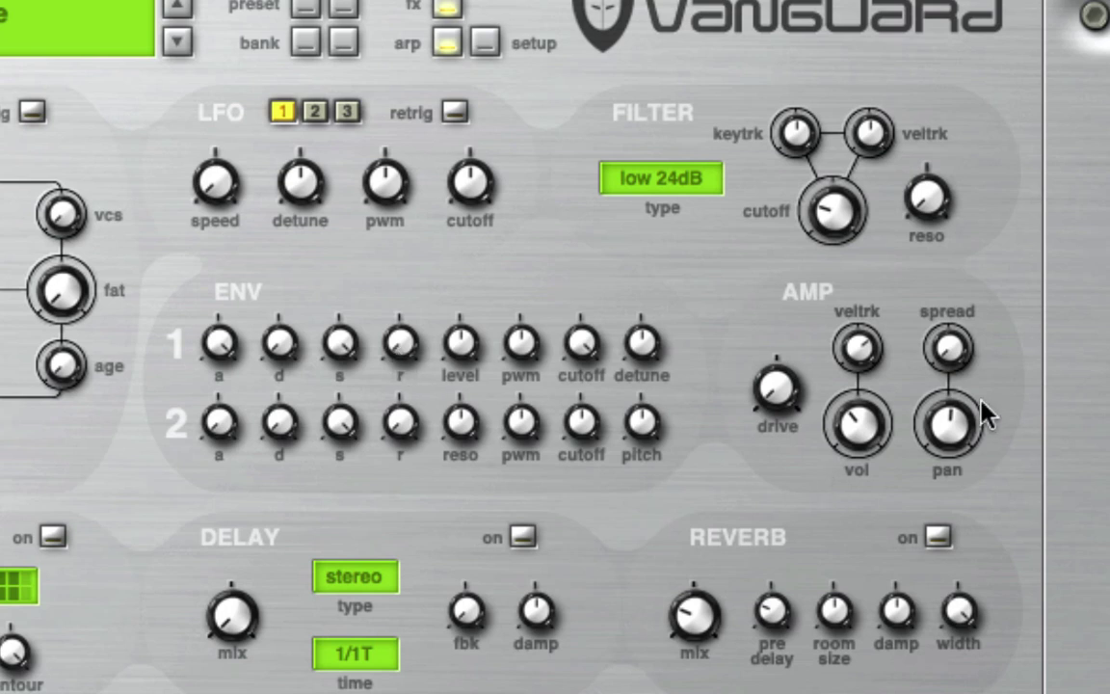
Step: Raise envelope 1's level to maximum, lengthen envelope 2's attack, and try longer release times on both envelopes
{"action": "left_click_drag", "start_coordinate": [398, 342], "coordinate": [398, 336]}
{"action": "left_click_drag", "start_coordinate": [461, 338], "coordinate": [444, 308]}
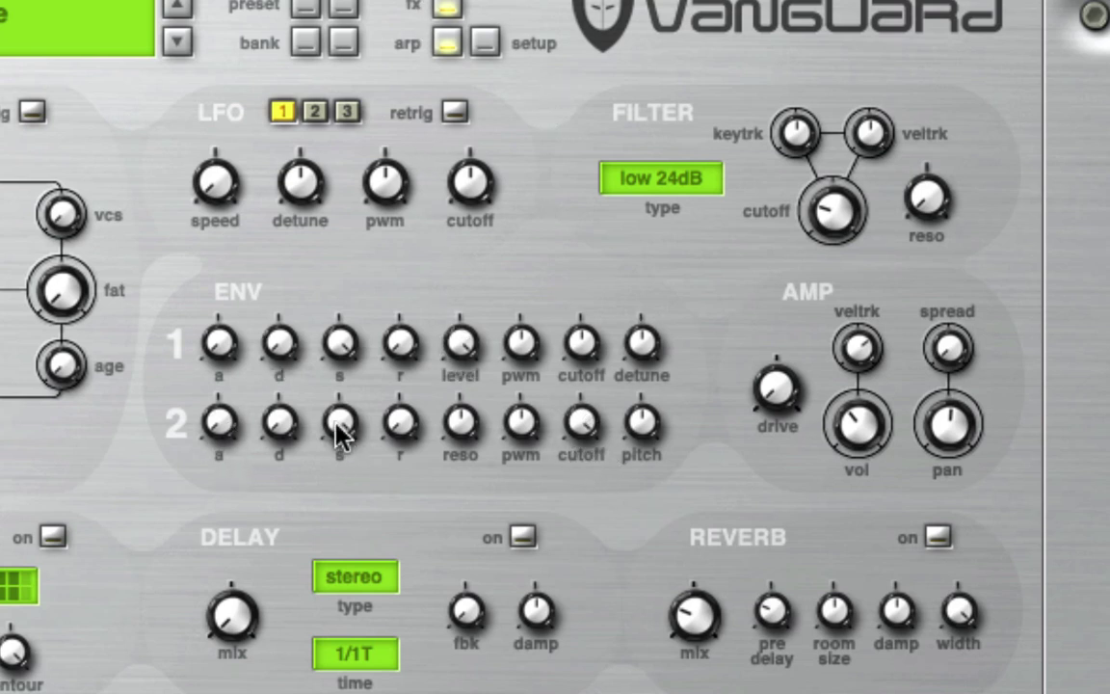
{"action": "left_click_drag", "start_coordinate": [219, 422], "coordinate": [188, 79]}
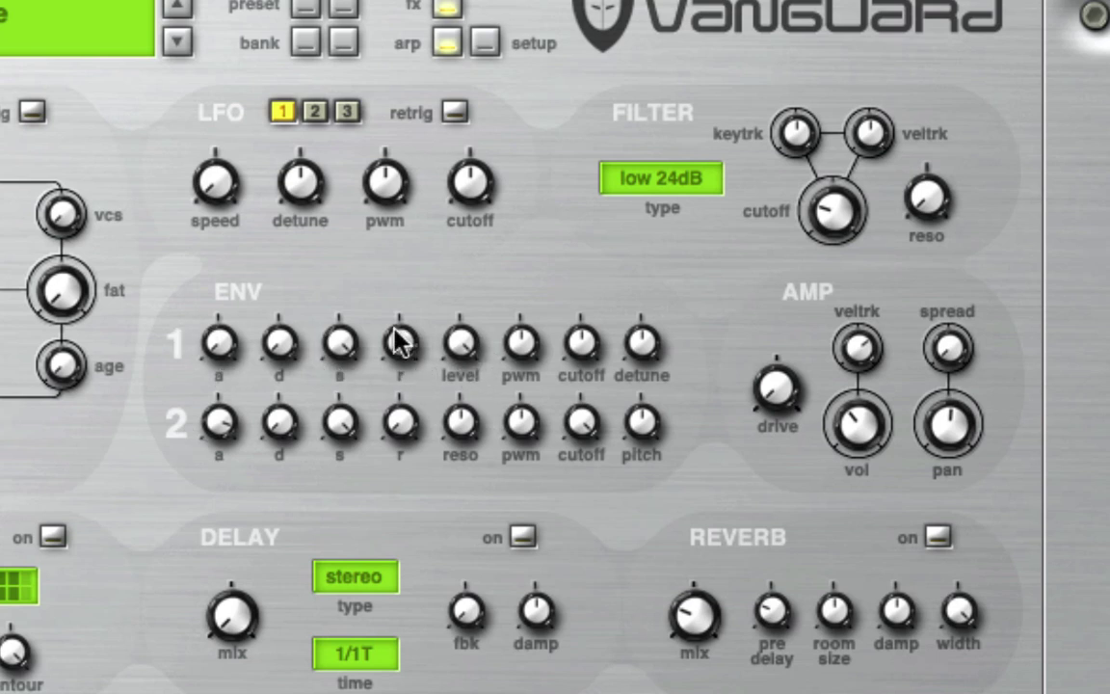
{"action": "left_click_drag", "start_coordinate": [397, 338], "coordinate": [333, 19]}
{"action": "left_click_drag", "start_coordinate": [400, 438], "coordinate": [400, 332]}
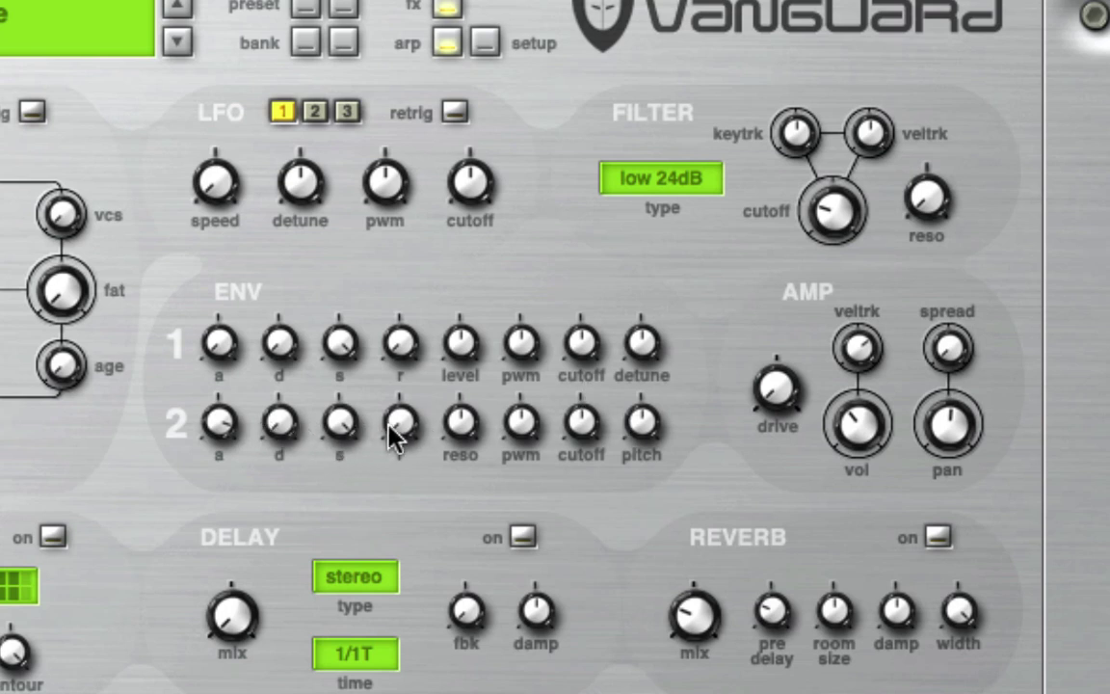
Step: Vary envelope 2's cutoff amount, return it to the middle, and raise the filter cutoff slightly
{"action": "left_click_drag", "start_coordinate": [584, 433], "coordinate": [583, 405]}
{"action": "left_click_drag", "start_coordinate": [577, 434], "coordinate": [574, 383]}
{"action": "left_click_drag", "start_coordinate": [825, 230], "coordinate": [818, 3]}
Step: Switch through the settings of LFOs 1, 2 and 3, return to LFO 1, and try the amp volume
{"action": "left_click", "coordinate": [317, 113]}
{"action": "left_click", "coordinate": [345, 114]}
{"action": "left_click", "coordinate": [280, 113]}
{"action": "left_click", "coordinate": [314, 111]}
{"action": "left_click", "coordinate": [346, 112]}
{"action": "left_click", "coordinate": [284, 112]}
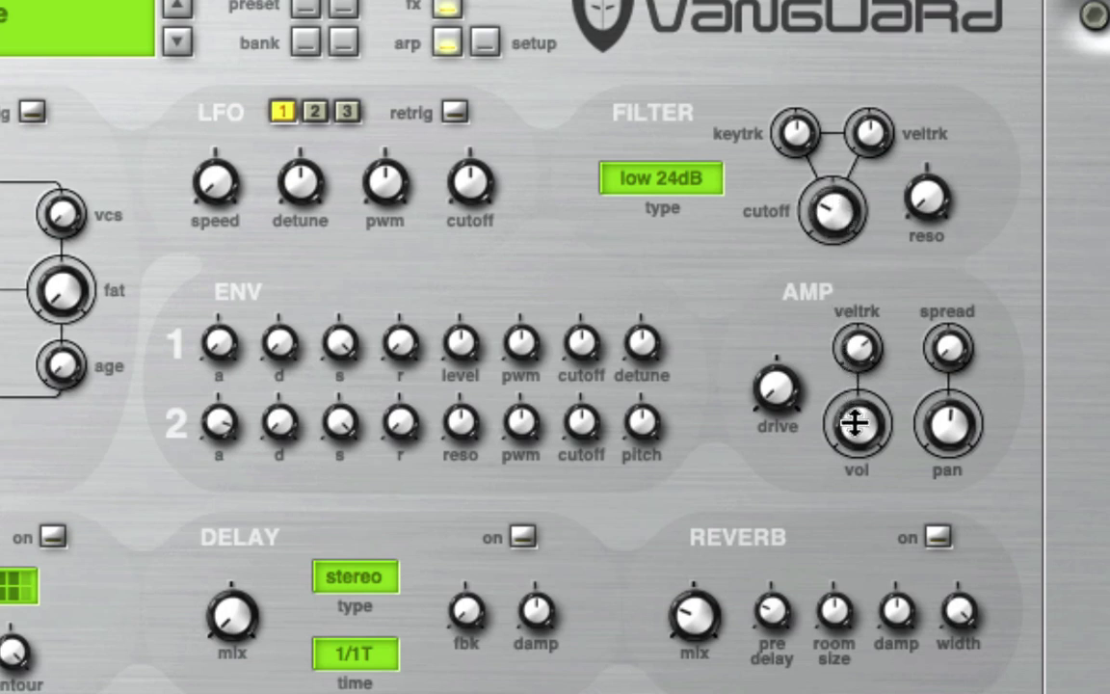
{"action": "left_click_drag", "start_coordinate": [856, 422], "coordinate": [856, 442]}
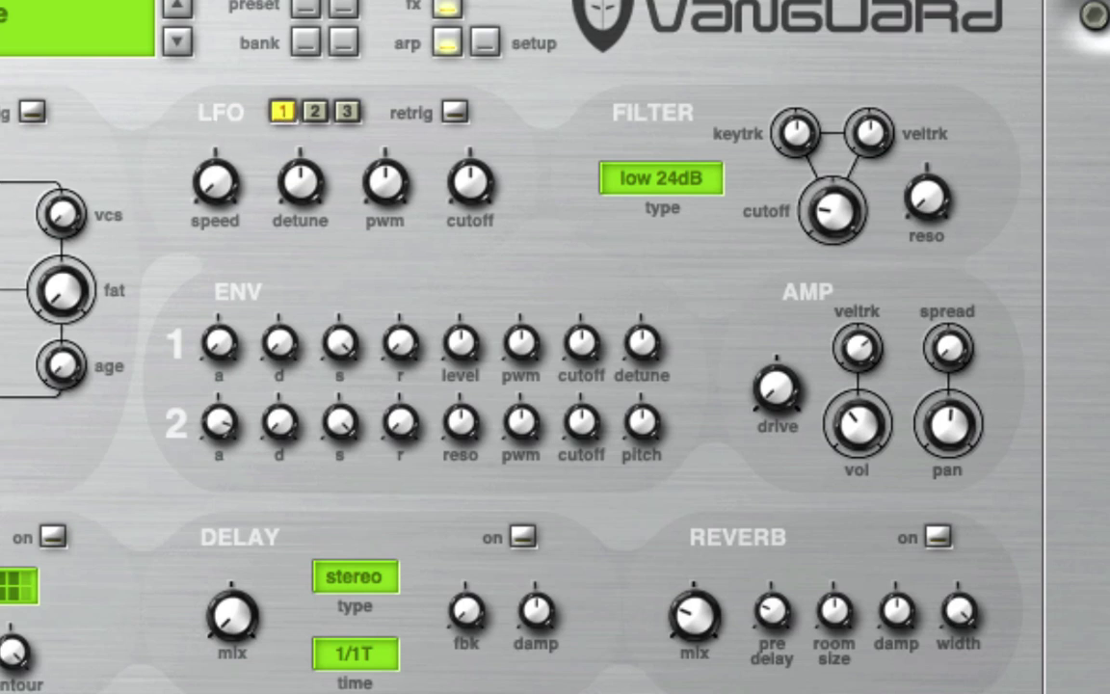
Step: Raise LFO 1's cutoff amount and speed, and lower the filter cutoff to try the filter modulation
{"action": "left_click", "coordinate": [455, 114]}
{"action": "left_click_drag", "start_coordinate": [467, 193], "coordinate": [466, 49]}
{"action": "left_click_drag", "start_coordinate": [834, 220], "coordinate": [833, 248]}
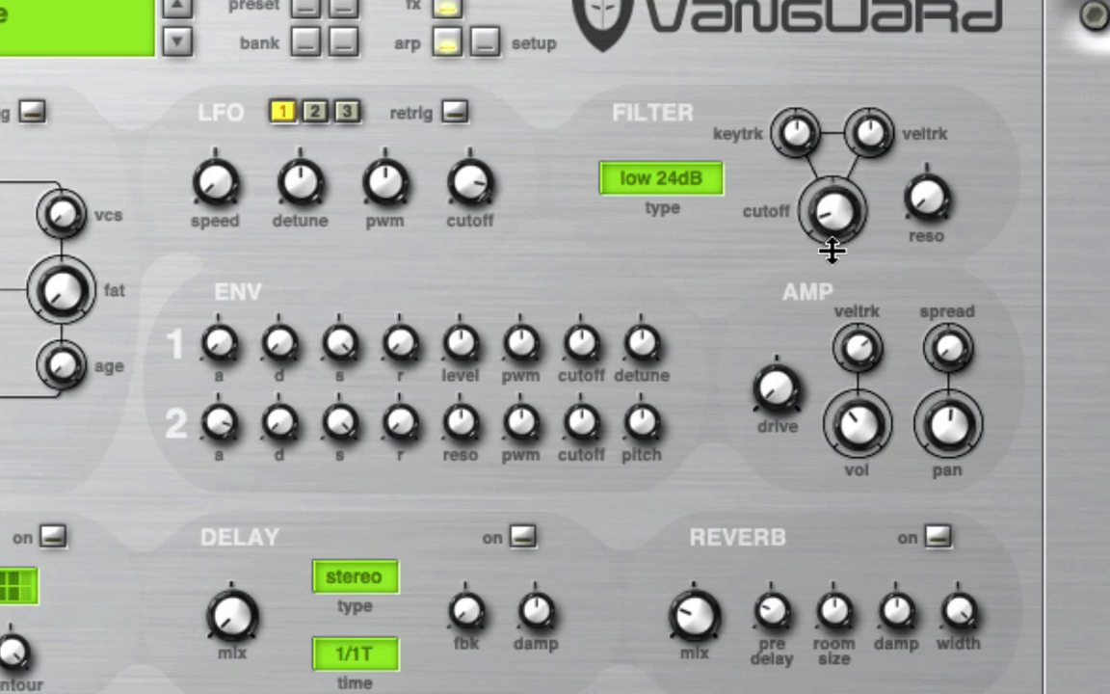
{"action": "left_click_drag", "start_coordinate": [212, 168], "coordinate": [196, 120]}
Step: Turn on LFO 1's retrigger, reduce its speed, and lower its cutoff amount to minimum
{"action": "left_click", "coordinate": [457, 112]}
{"action": "left_click", "coordinate": [455, 112]}
{"action": "left_click", "coordinate": [456, 113]}
{"action": "left_click_drag", "start_coordinate": [199, 176], "coordinate": [250, 223]}
{"action": "left_click_drag", "start_coordinate": [478, 182], "coordinate": [552, 335]}
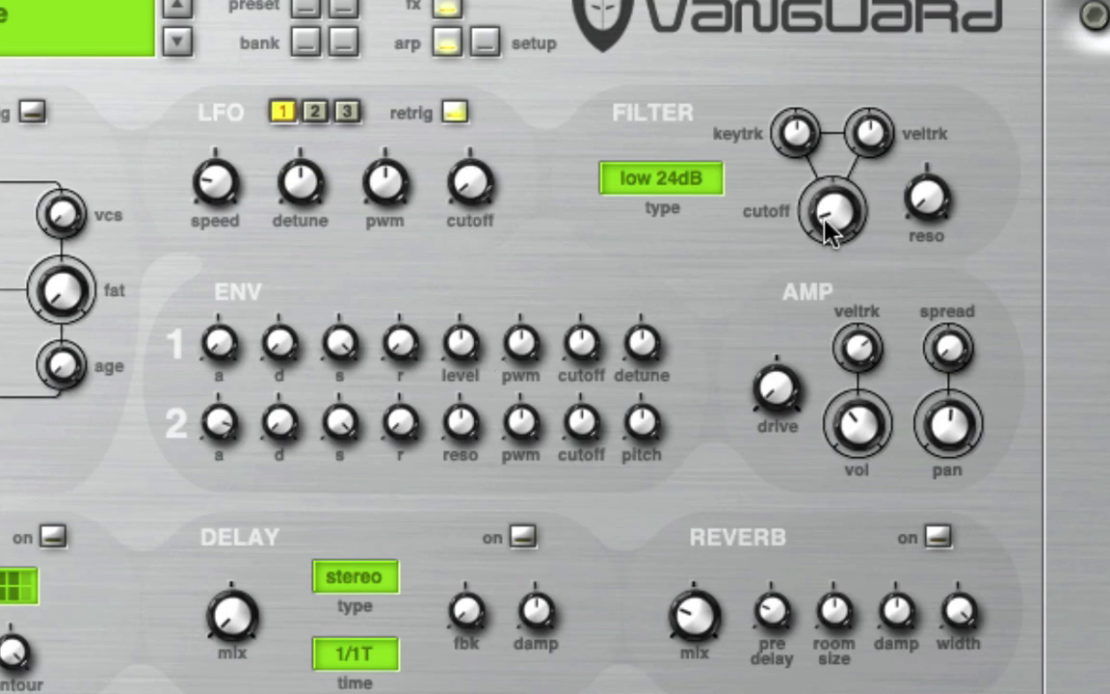
Step: Raise the filter cutoff, then vary LFO 1's detune amount and return it to the middle
{"action": "left_click_drag", "start_coordinate": [831, 229], "coordinate": [747, 181]}
{"action": "left_click_drag", "start_coordinate": [297, 181], "coordinate": [292, 86]}
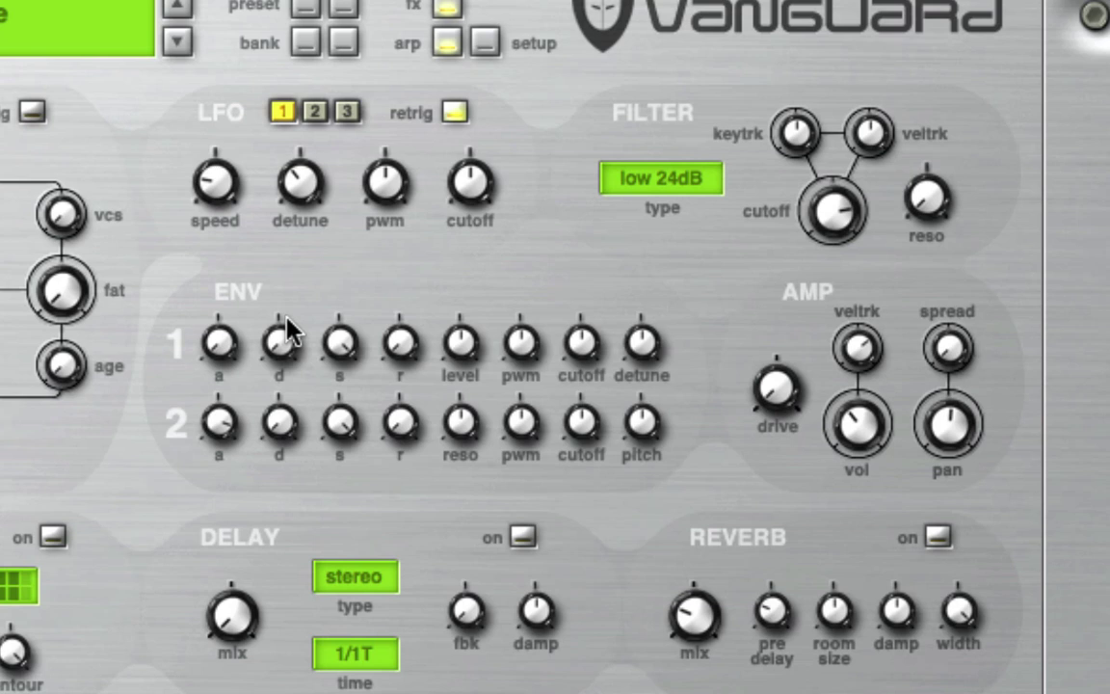
{"action": "left_click_drag", "start_coordinate": [297, 175], "coordinate": [304, 268]}
Step: Check LFOs 2 and 3, return to LFO 1, and turn off its retrigger
{"action": "left_click", "coordinate": [318, 112]}
{"action": "left_click", "coordinate": [345, 112]}
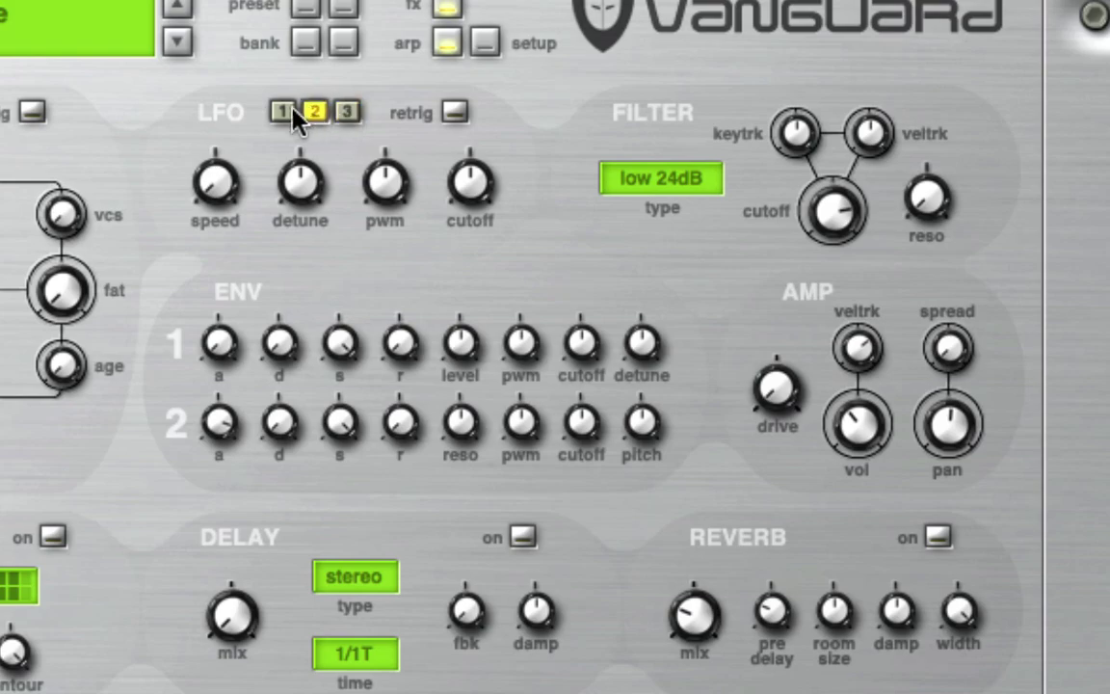
{"action": "left_click", "coordinate": [284, 111]}
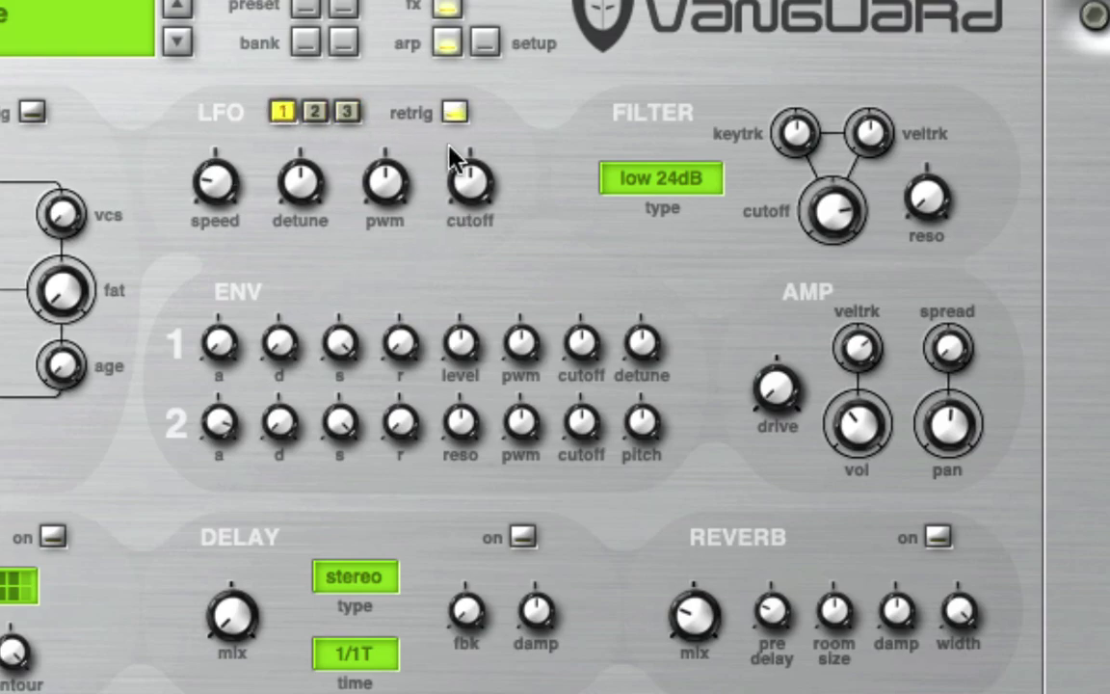
{"action": "left_click", "coordinate": [453, 113]}
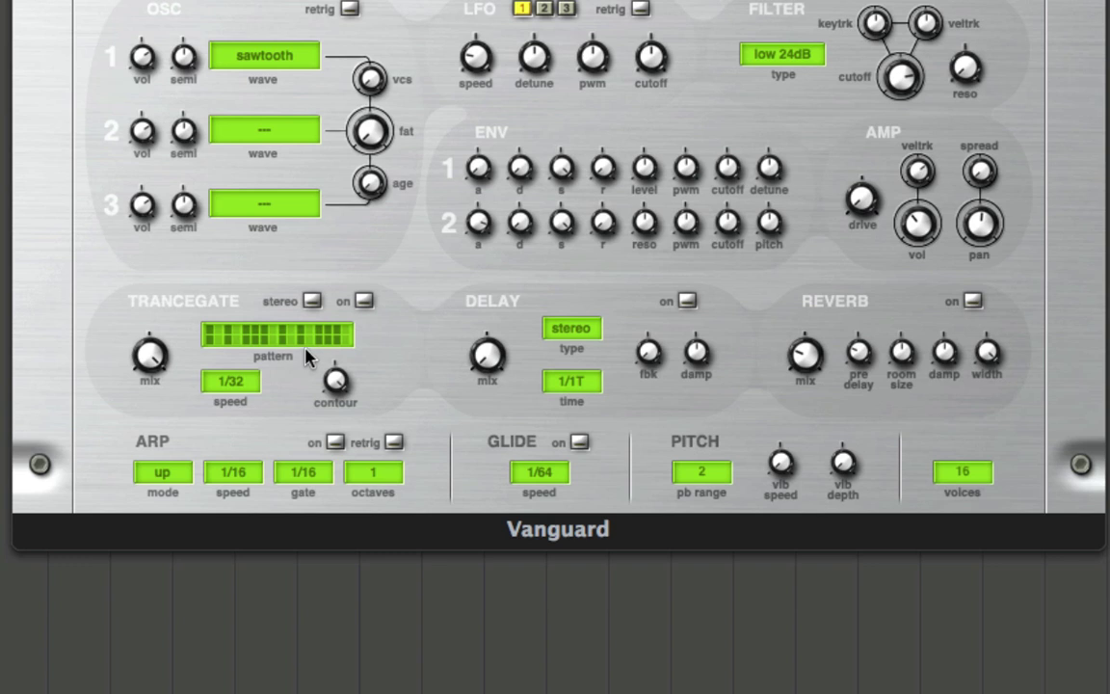
Step: Turn on the trancegate, edit its step pattern, and try stereo mode before returning it to non-stereo
{"action": "left_click", "coordinate": [364, 301]}
{"action": "left_click", "coordinate": [311, 301]}
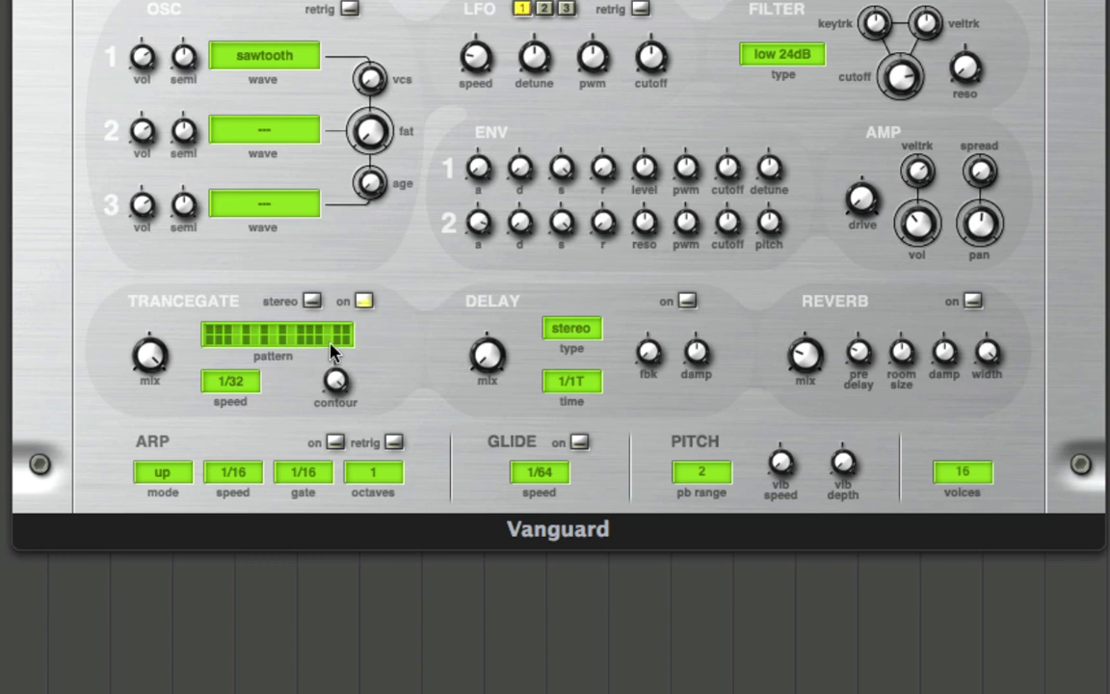
{"action": "left_click", "coordinate": [311, 301]}
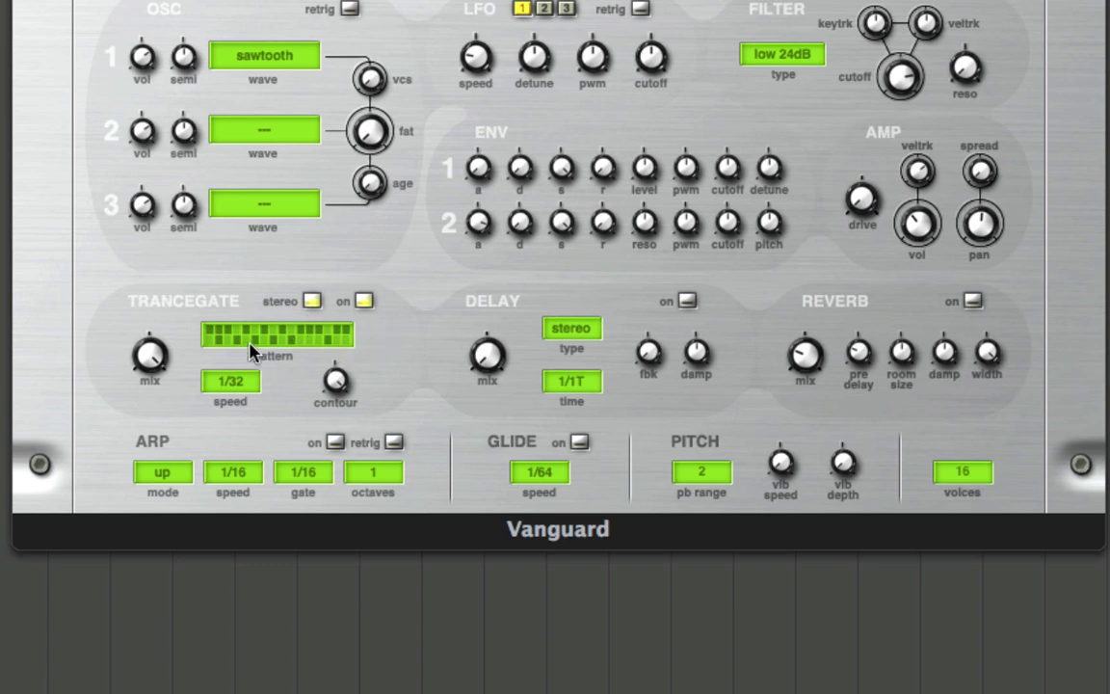
{"action": "left_click", "coordinate": [311, 301]}
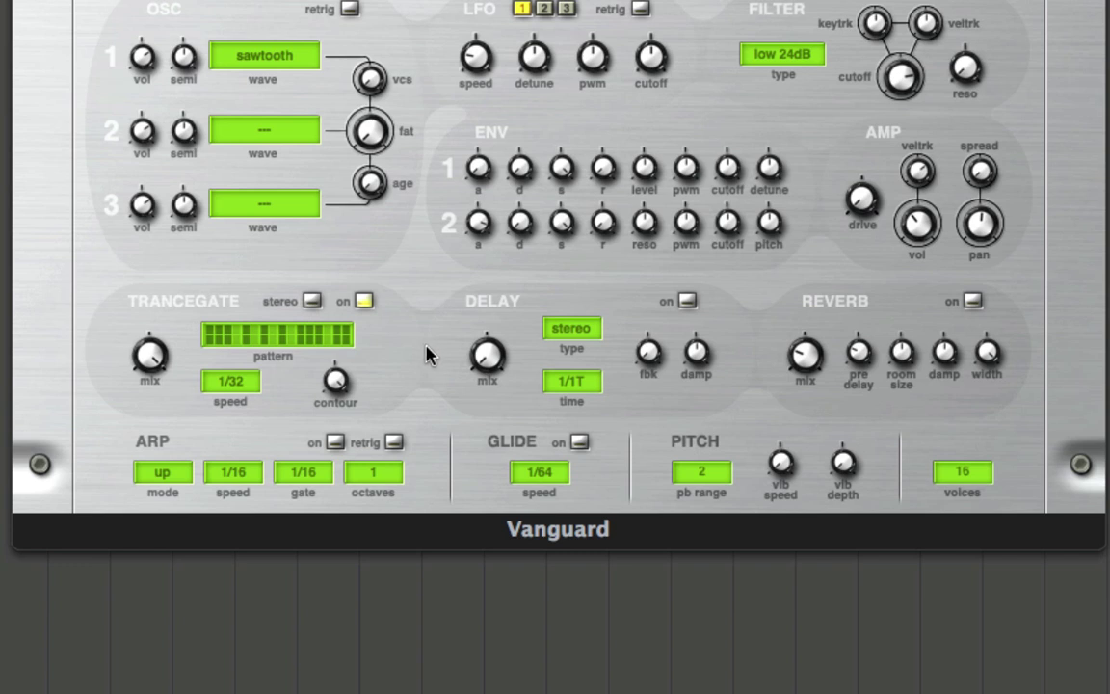
Step: Try trancegate speeds of 1/16, 1/8, 1/64 and 1/8T, and set the speed back to 1/32
{"action": "left_click", "coordinate": [236, 388]}
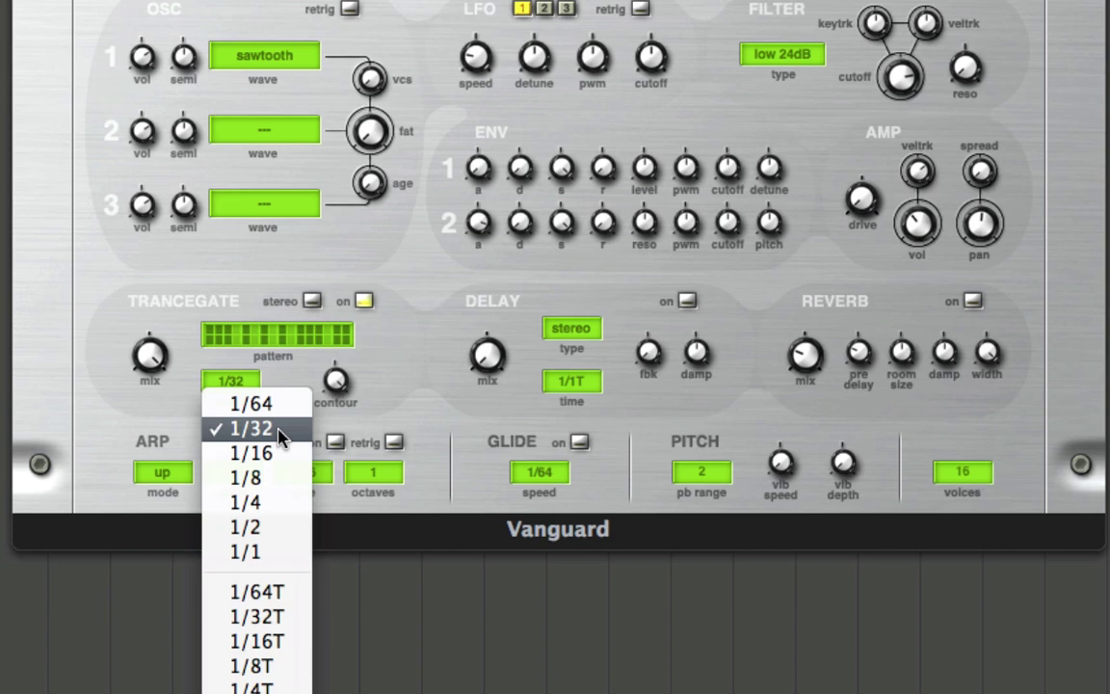
{"action": "left_click", "coordinate": [285, 452]}
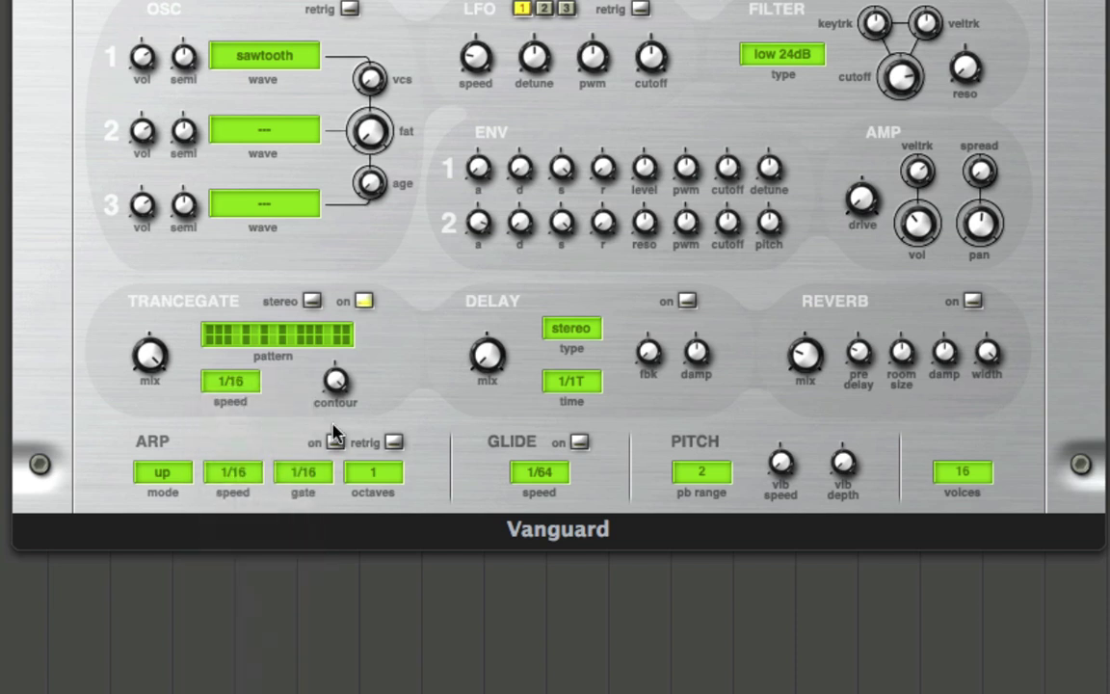
{"action": "left_click", "coordinate": [241, 386]}
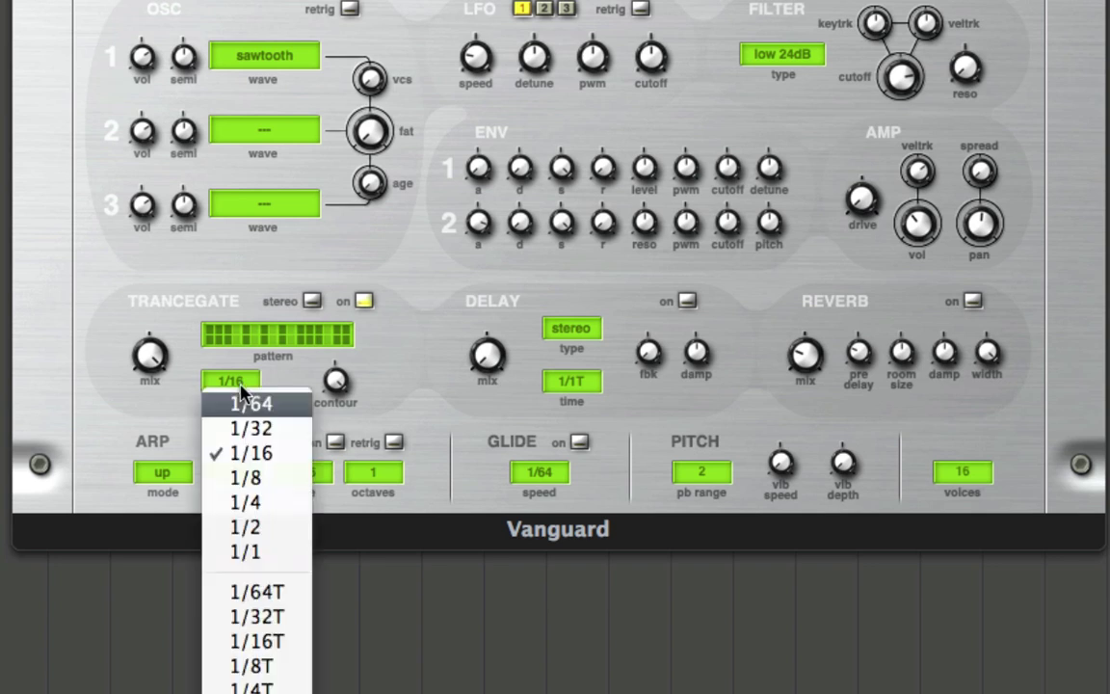
{"action": "left_click", "coordinate": [285, 476]}
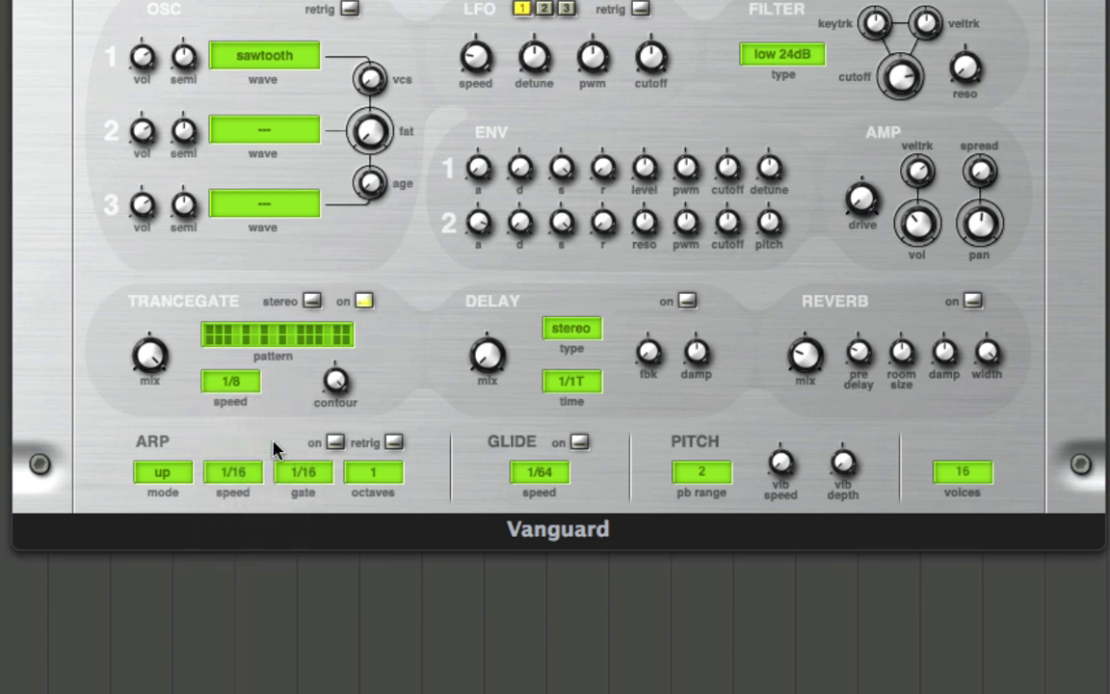
{"action": "left_click", "coordinate": [238, 393]}
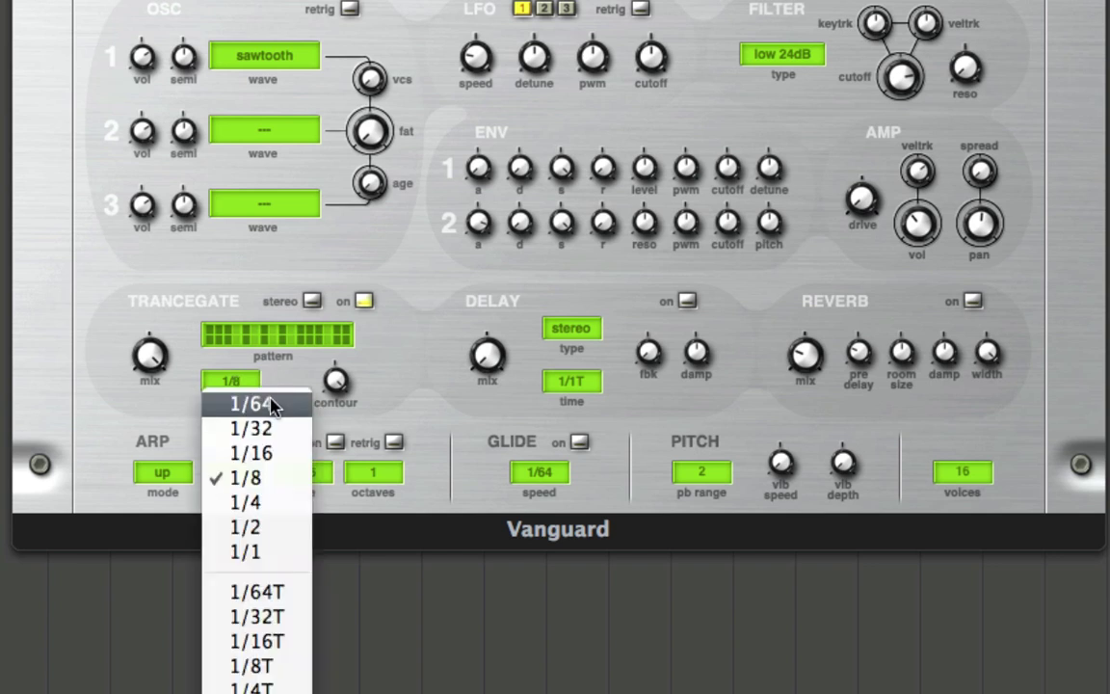
{"action": "left_click", "coordinate": [274, 403]}
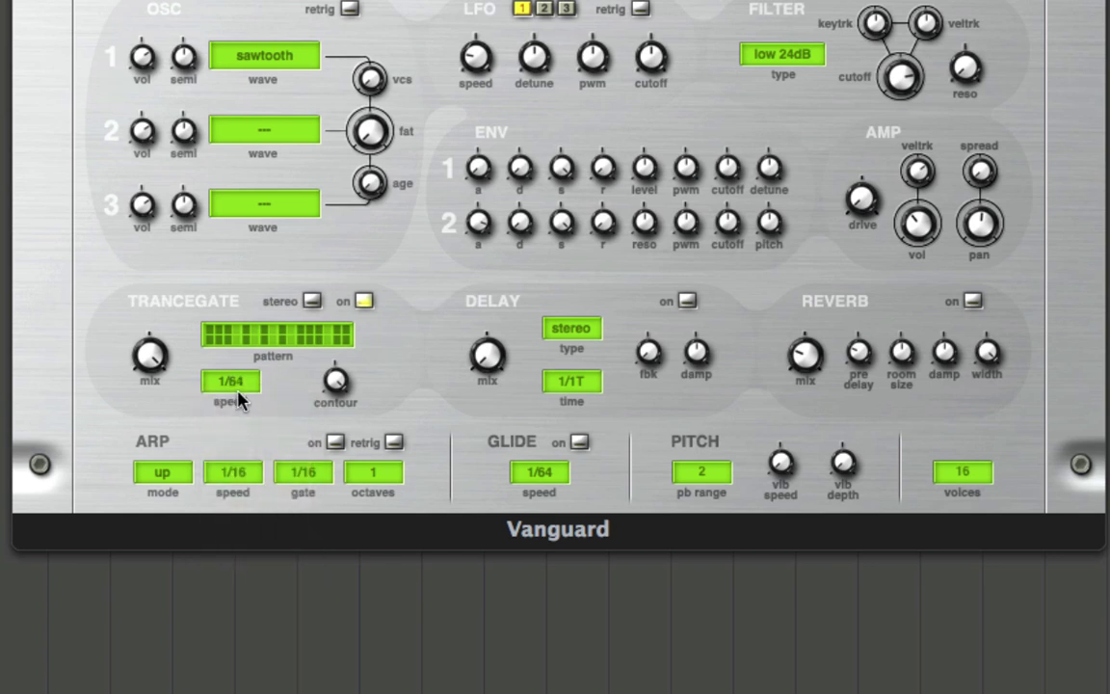
{"action": "left_click", "coordinate": [239, 394]}
{"action": "left_click", "coordinate": [247, 428]}
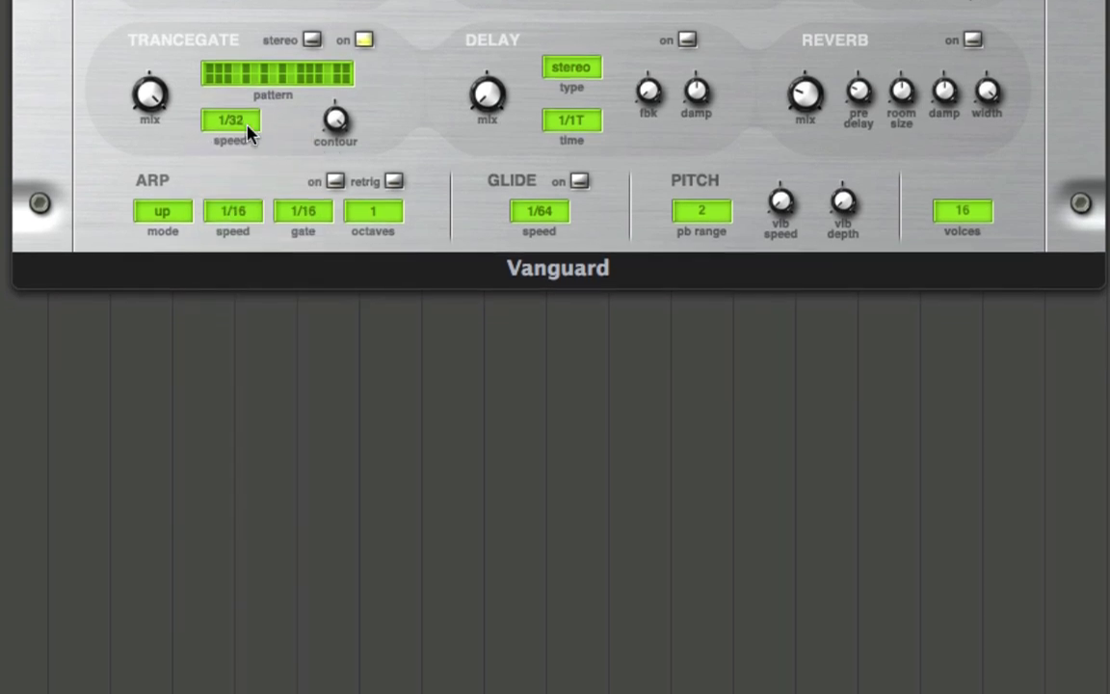
{"action": "left_click", "coordinate": [246, 129]}
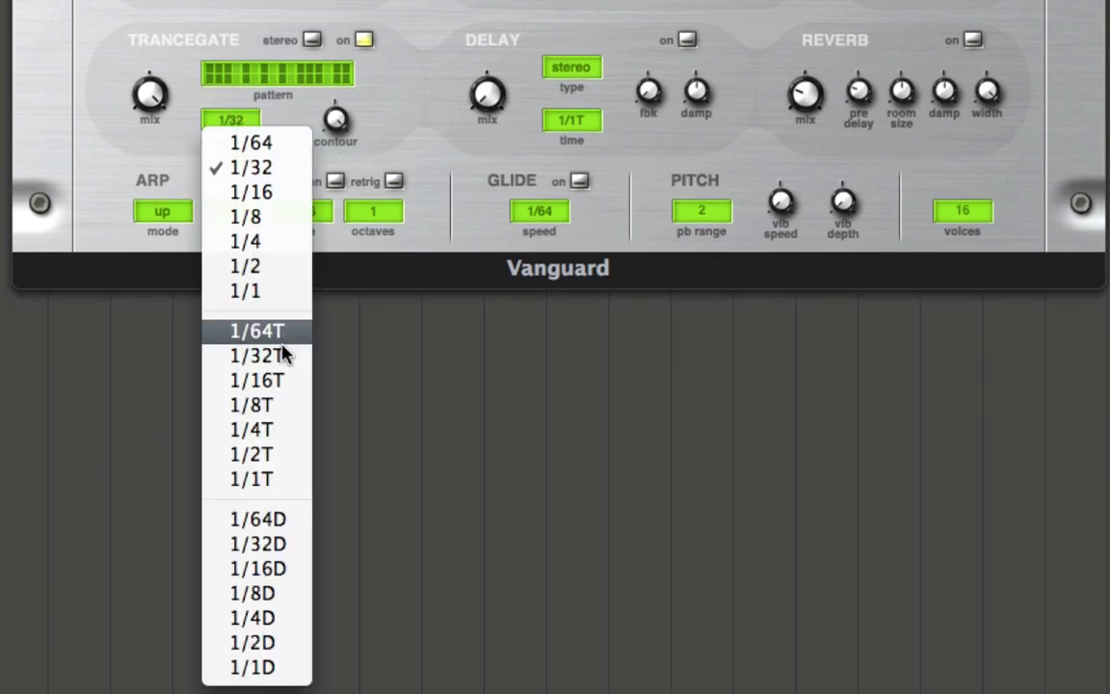
{"action": "left_click", "coordinate": [293, 407]}
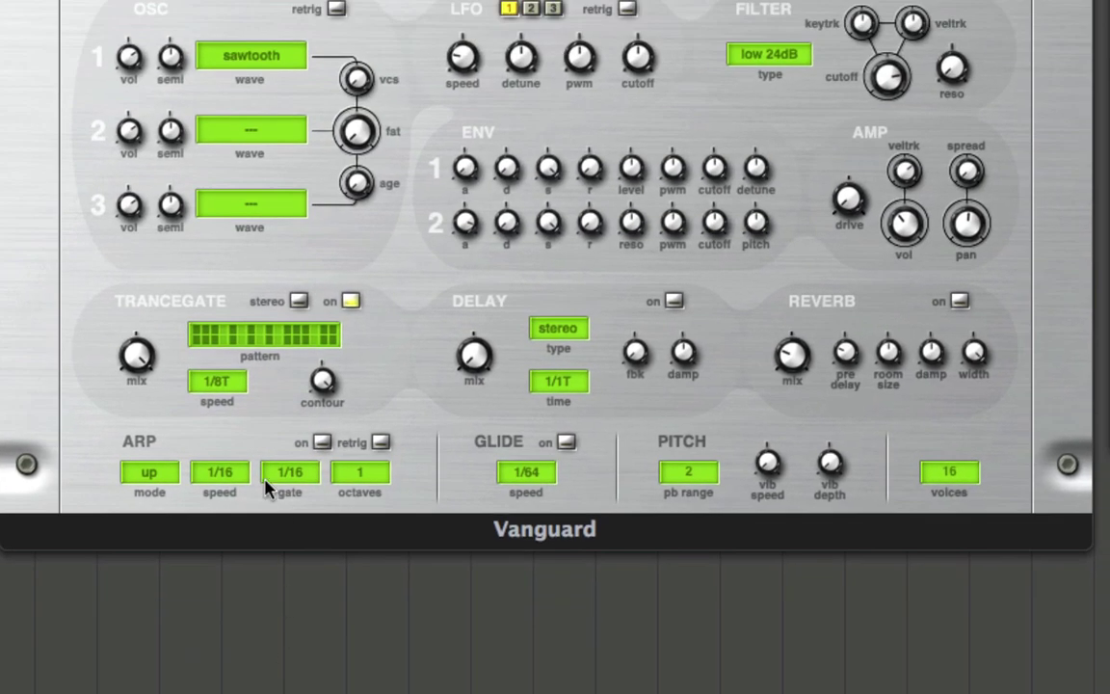
{"action": "left_click", "coordinate": [228, 389]}
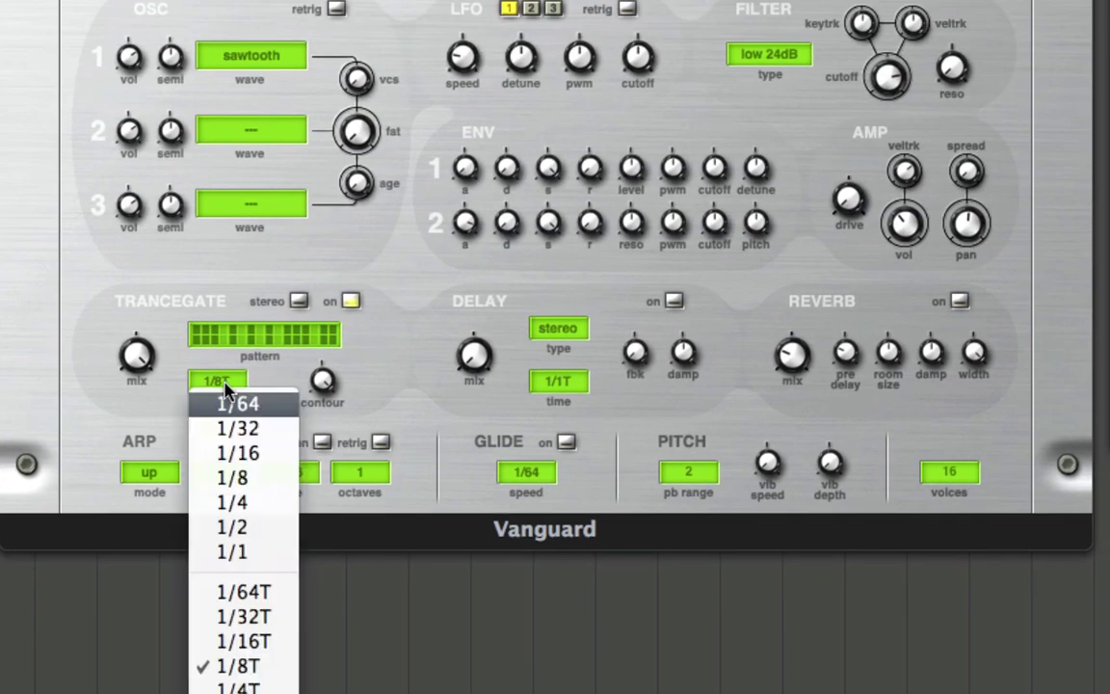
{"action": "left_click", "coordinate": [277, 439]}
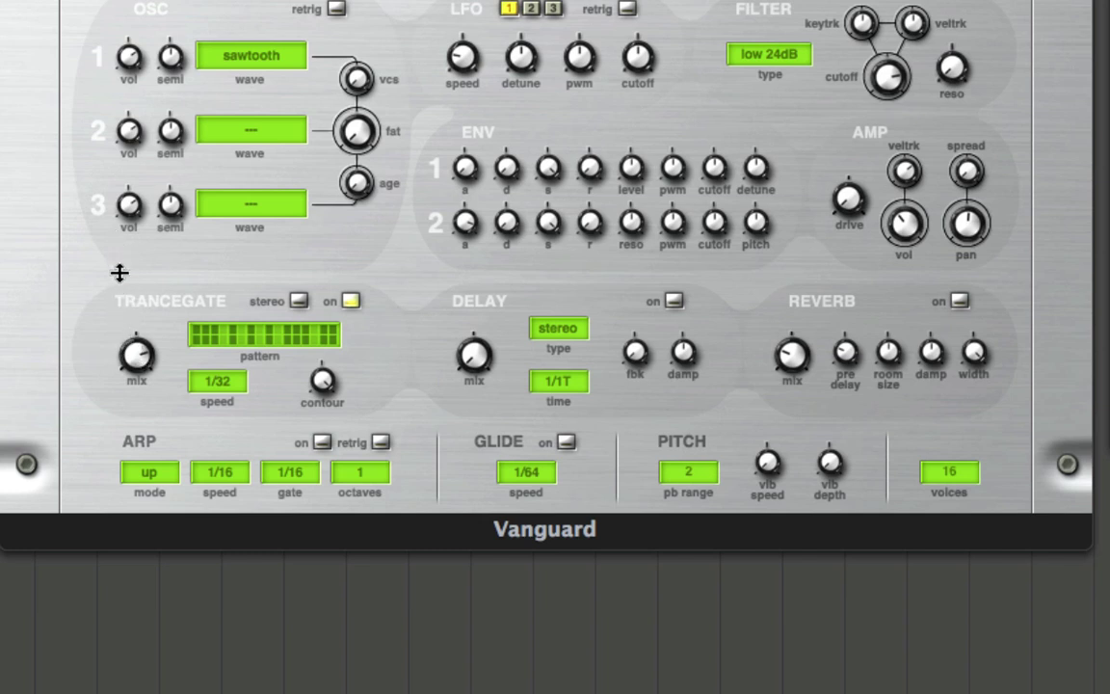
Step: Turn off the trancegate, turn on the delay, and set the delay time to 1/4
{"action": "mouse_move", "coordinate": [136, 357]}
{"action": "left_mouse_down"}
{"action": "mouse_move", "coordinate": [125, 395]}
{"action": "mouse_move", "coordinate": [123, 361]}
{"action": "mouse_move", "coordinate": [136, 378]}
{"action": "left_mouse_up"}
{"action": "left_click", "coordinate": [350, 301]}
{"action": "left_click", "coordinate": [674, 301]}
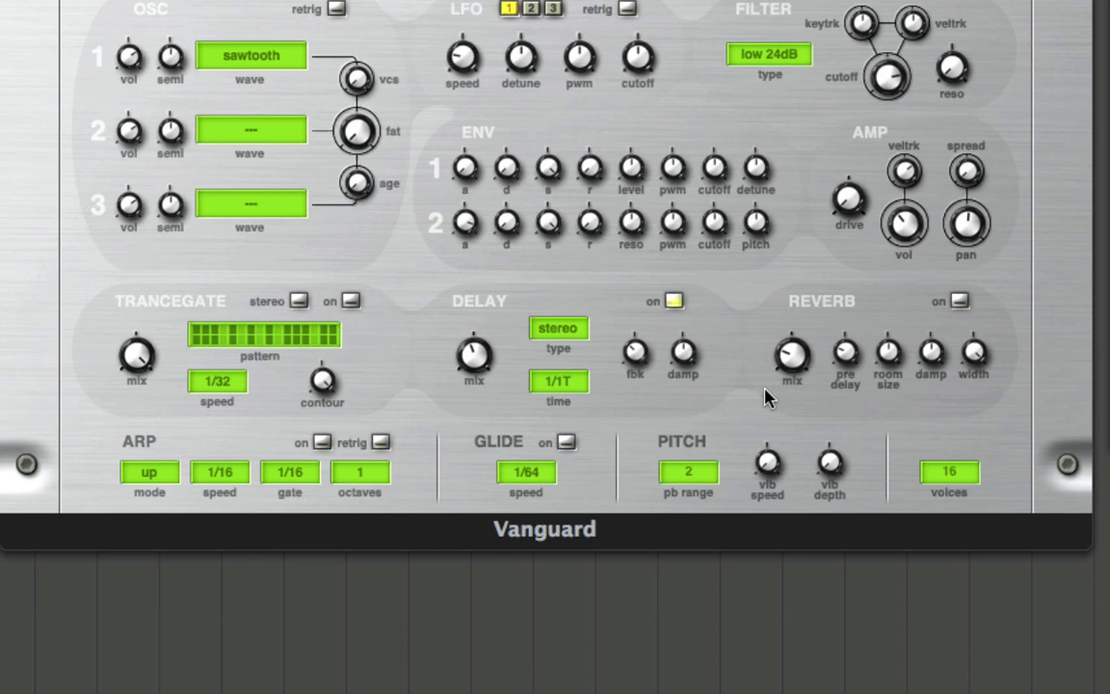
{"action": "left_click", "coordinate": [571, 385]}
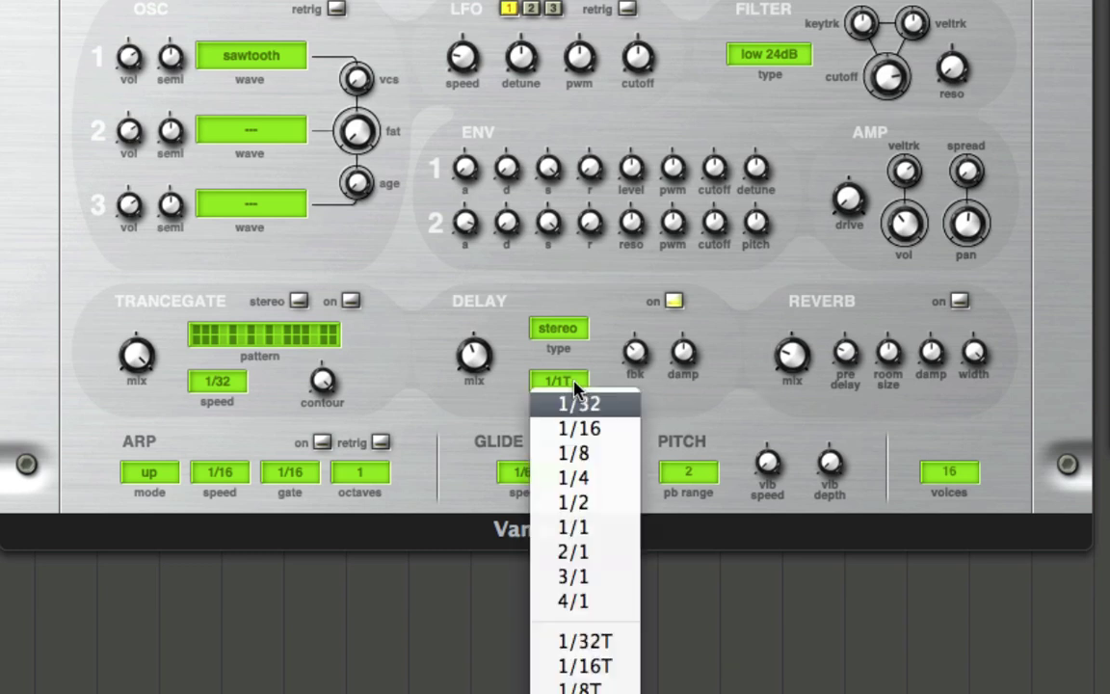
{"action": "left_click", "coordinate": [617, 479]}
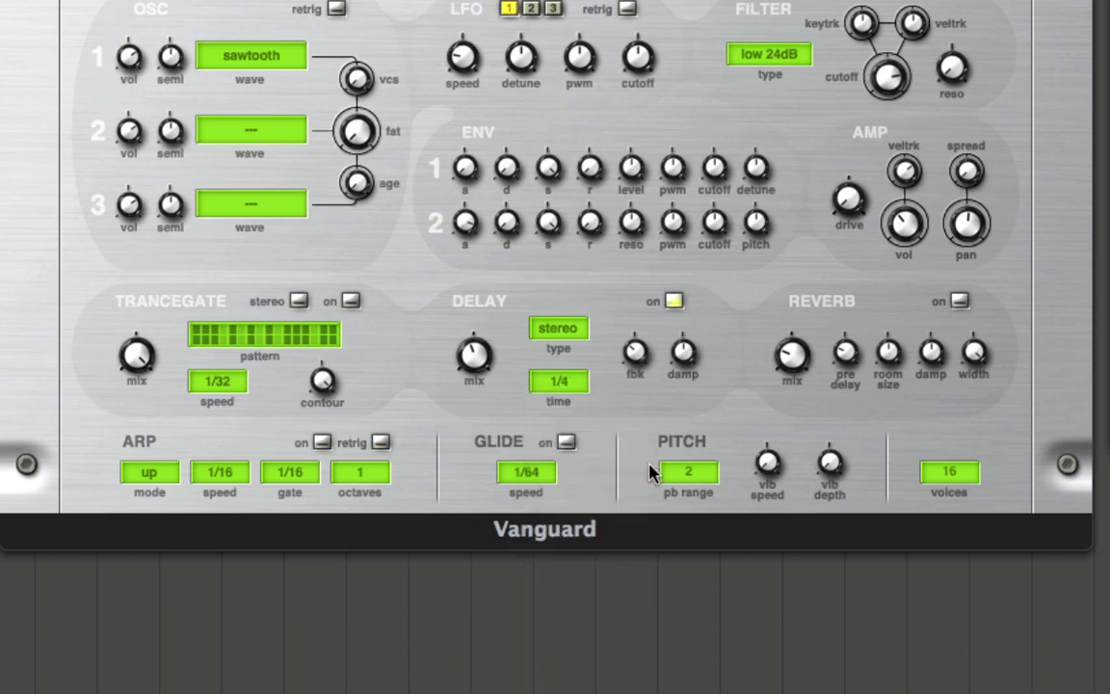
Step: Try the mono delay type, set the type to cross, and turn the delay off
{"action": "left_click", "coordinate": [571, 335]}
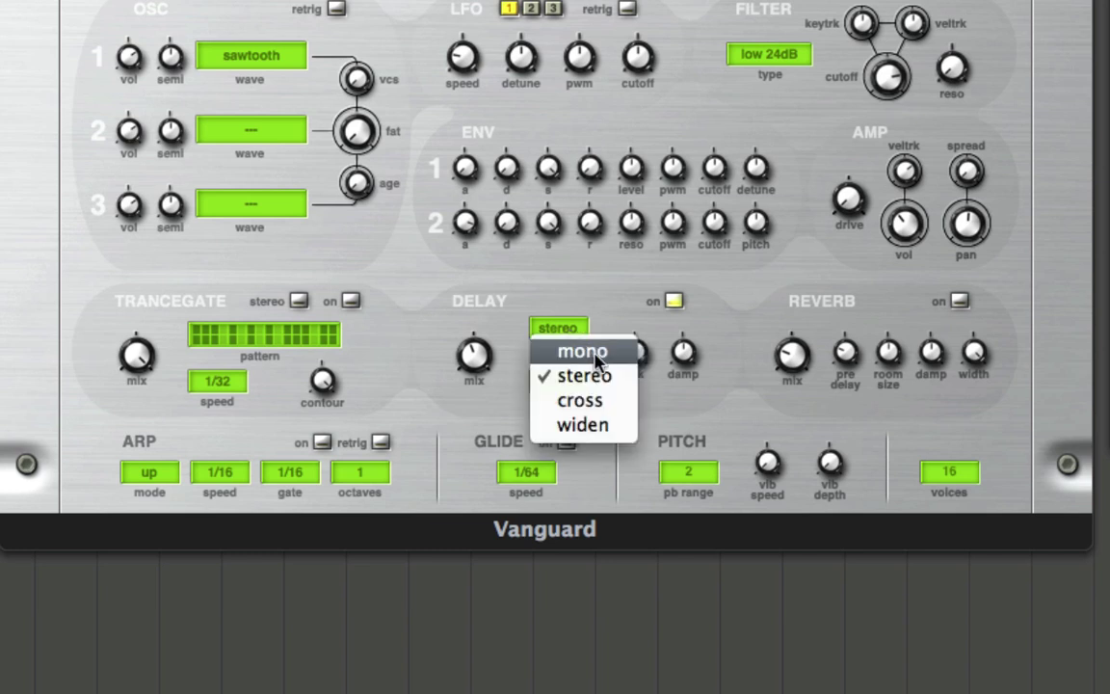
{"action": "left_click", "coordinate": [578, 351]}
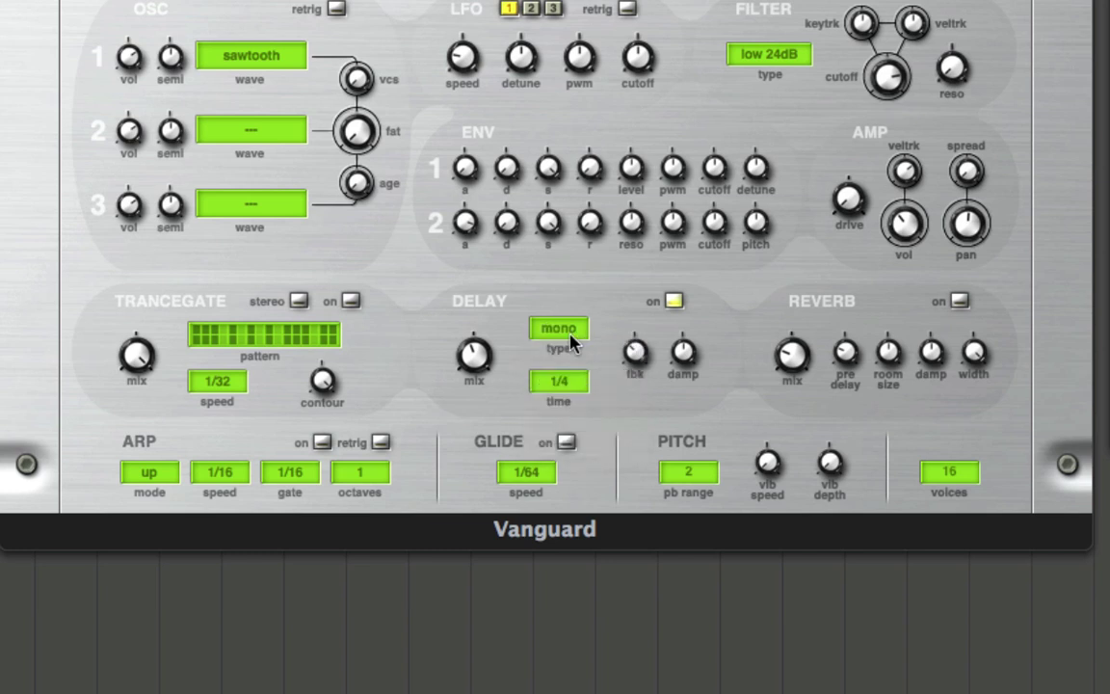
{"action": "left_click", "coordinate": [572, 340]}
{"action": "left_click", "coordinate": [620, 405]}
{"action": "left_click", "coordinate": [674, 302]}
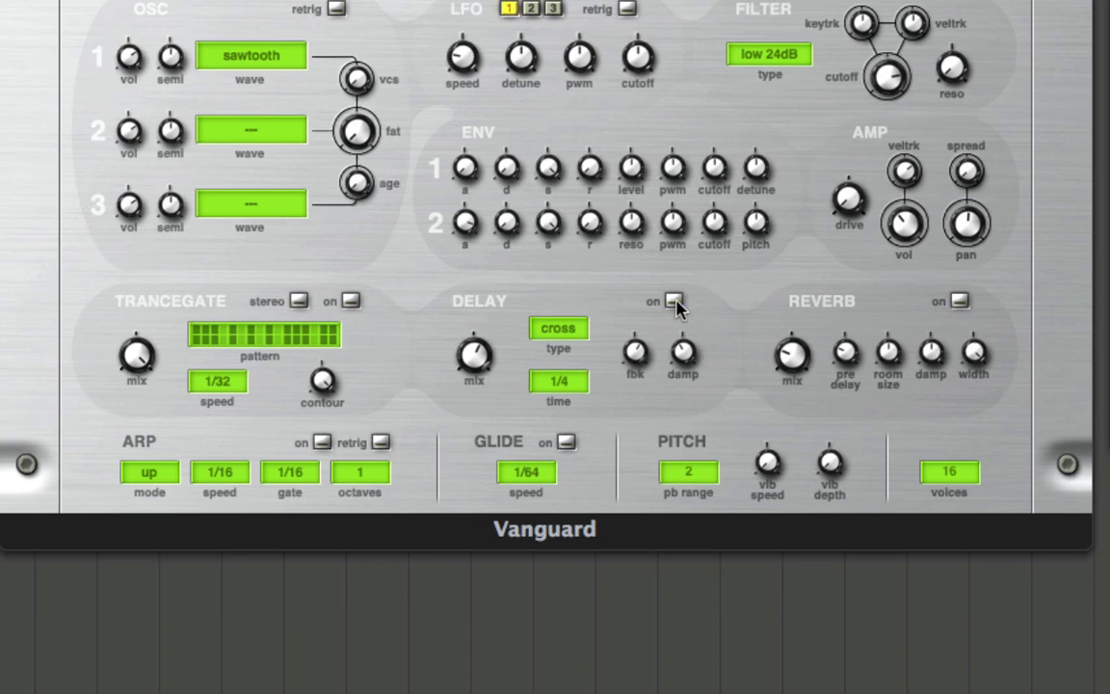
Step: Try the reverb with adjusted settings, turn it off, and vary the pitch bend range before returning it to 2
{"action": "left_click", "coordinate": [959, 302]}
{"action": "left_click", "coordinate": [960, 301]}
{"action": "left_click_drag", "start_coordinate": [694, 479], "coordinate": [697, 340]}
{"action": "left_click_drag", "start_coordinate": [686, 469], "coordinate": [708, 592]}
Step: Try the glide at speeds of 1/8 and 1/1, and turn the glide off
{"action": "left_click", "coordinate": [540, 472]}
{"action": "left_click", "coordinate": [595, 595]}
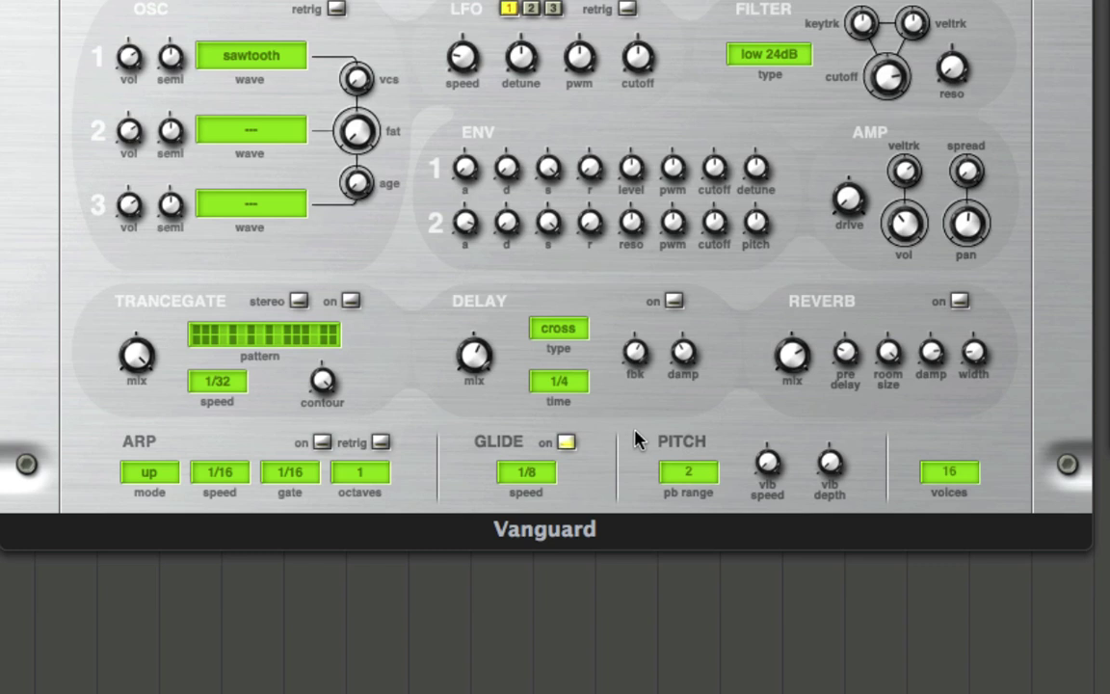
{"action": "left_click", "coordinate": [526, 472]}
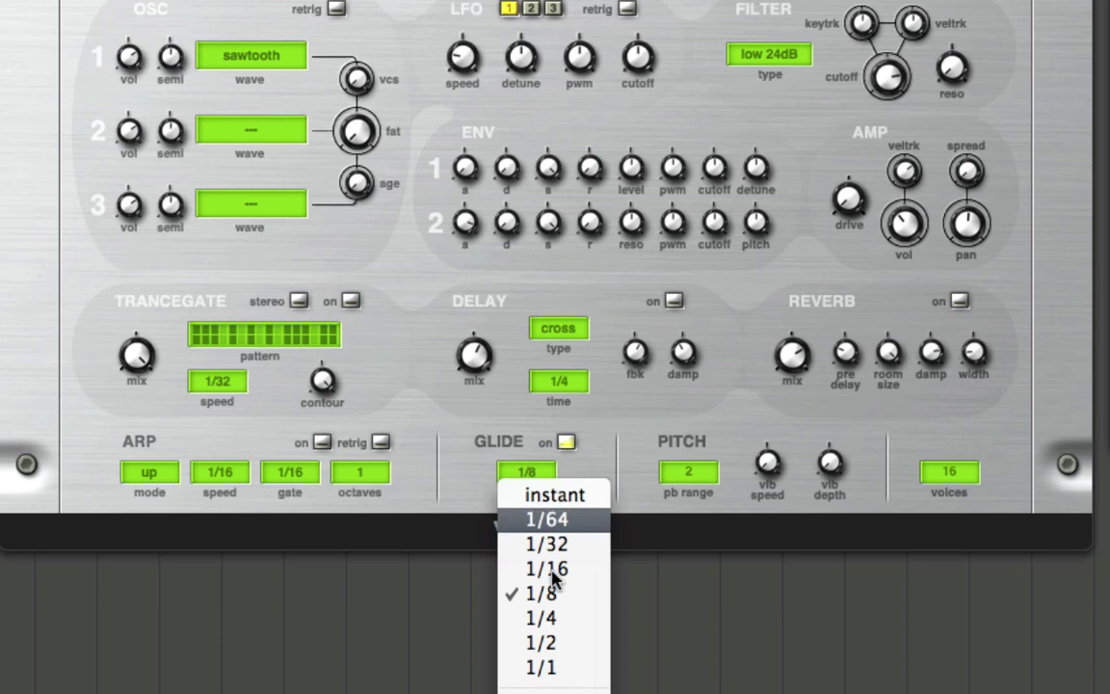
{"action": "left_click", "coordinate": [542, 667]}
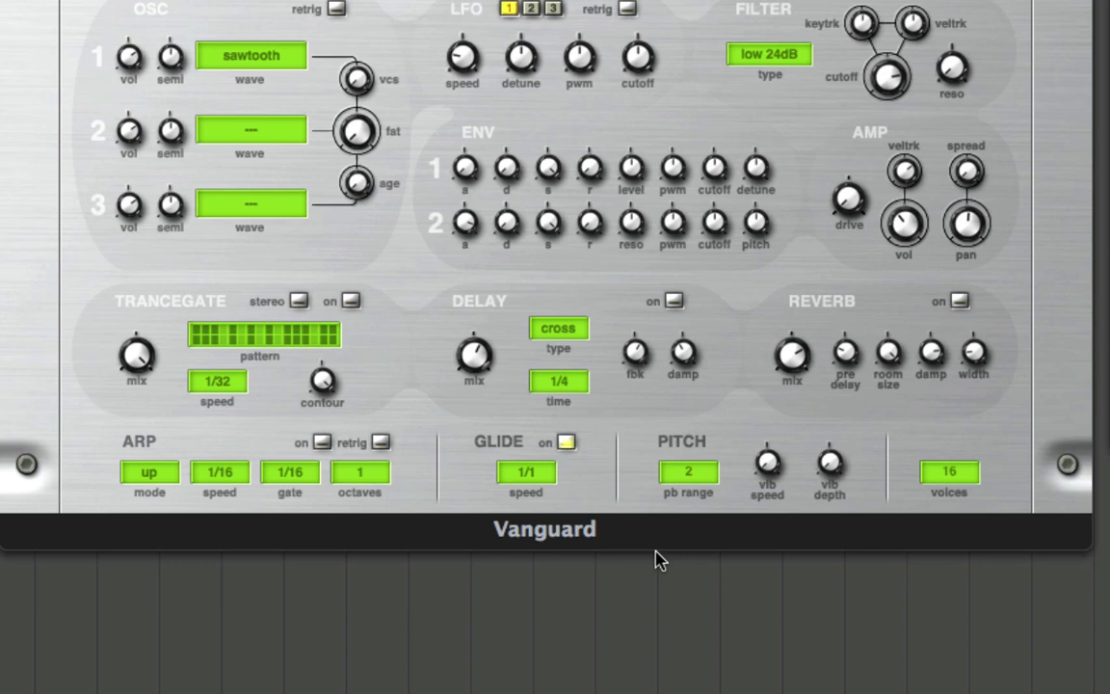
{"action": "left_click", "coordinate": [569, 446]}
Step: Turn on the arpeggiator and set its speed to 1/8
{"action": "left_click", "coordinate": [322, 443]}
{"action": "left_click", "coordinate": [229, 479]}
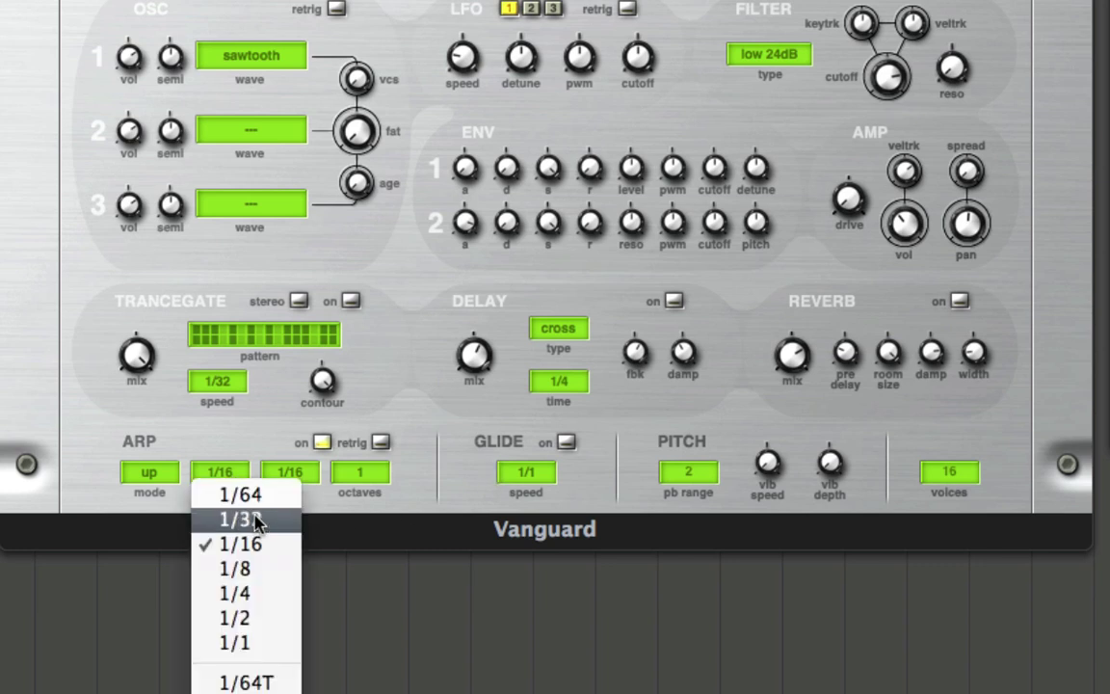
{"action": "left_click", "coordinate": [268, 575]}
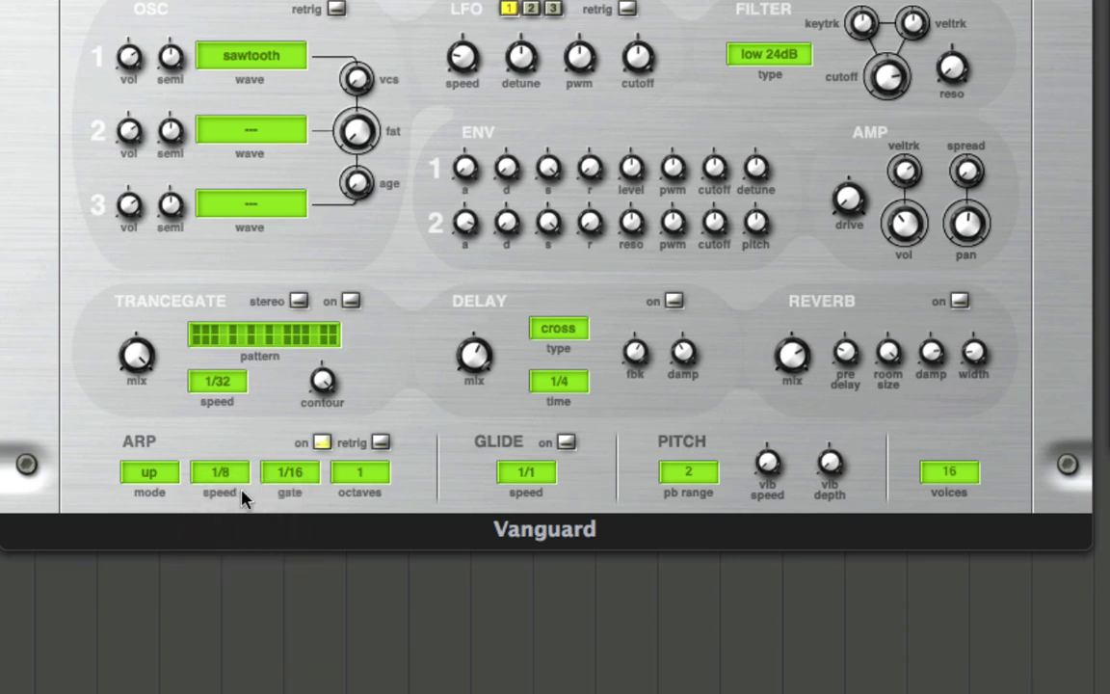
Step: Try an arpeggiator gate of 1/8, and set the gate to 1/64
{"action": "left_click", "coordinate": [292, 477]}
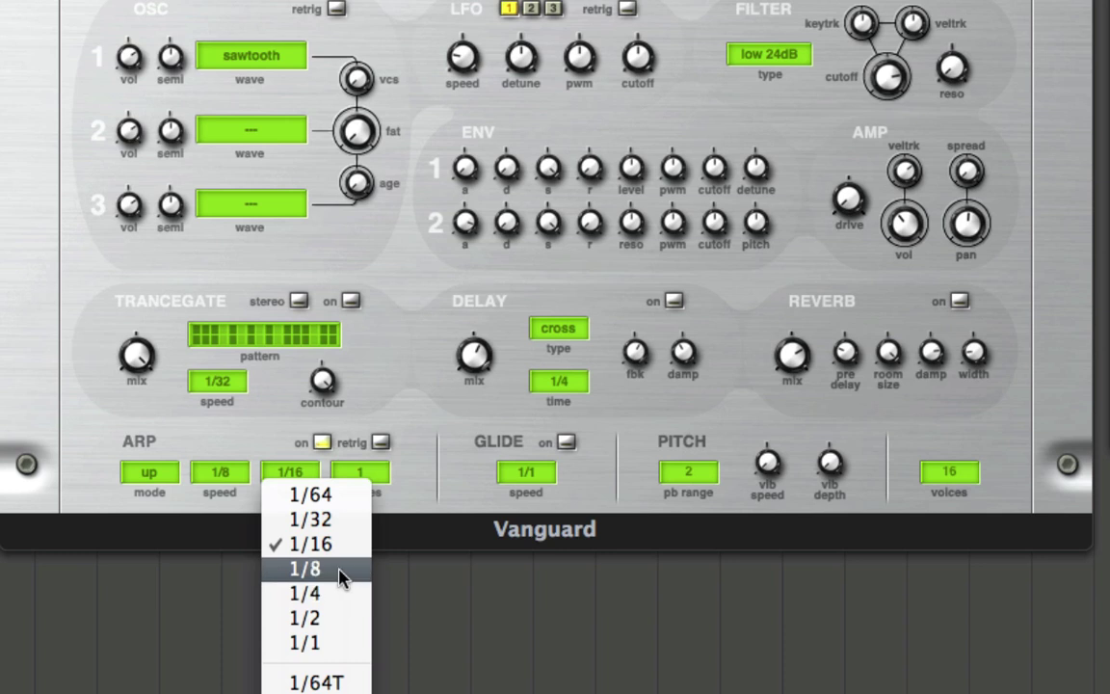
{"action": "left_click", "coordinate": [342, 575]}
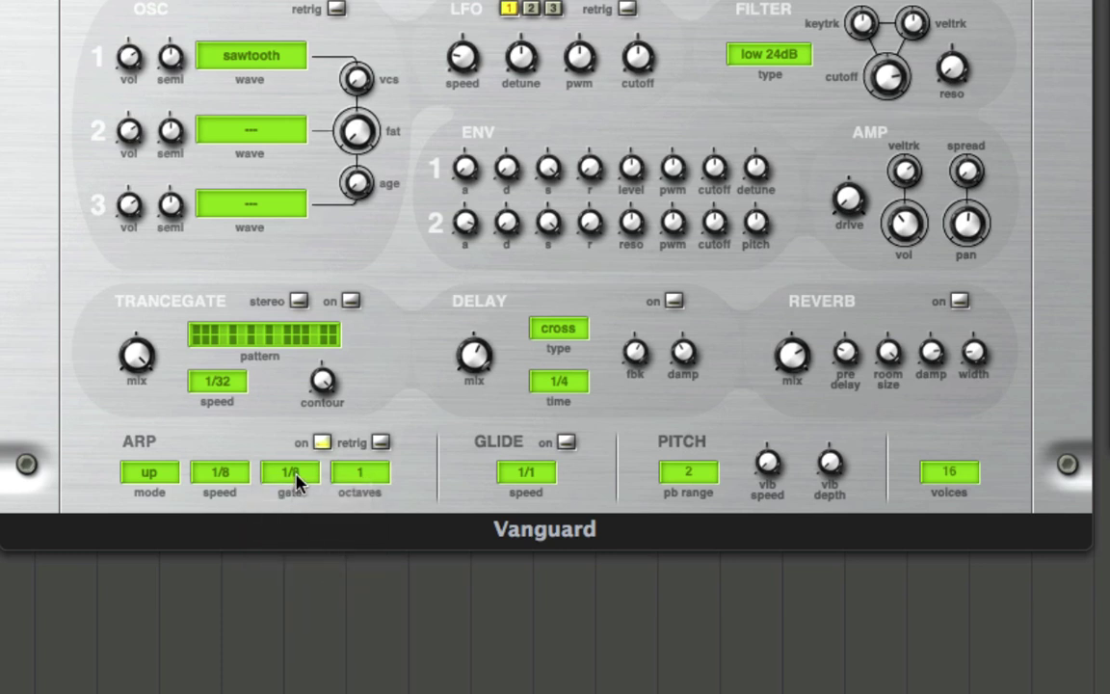
{"action": "left_click", "coordinate": [299, 482]}
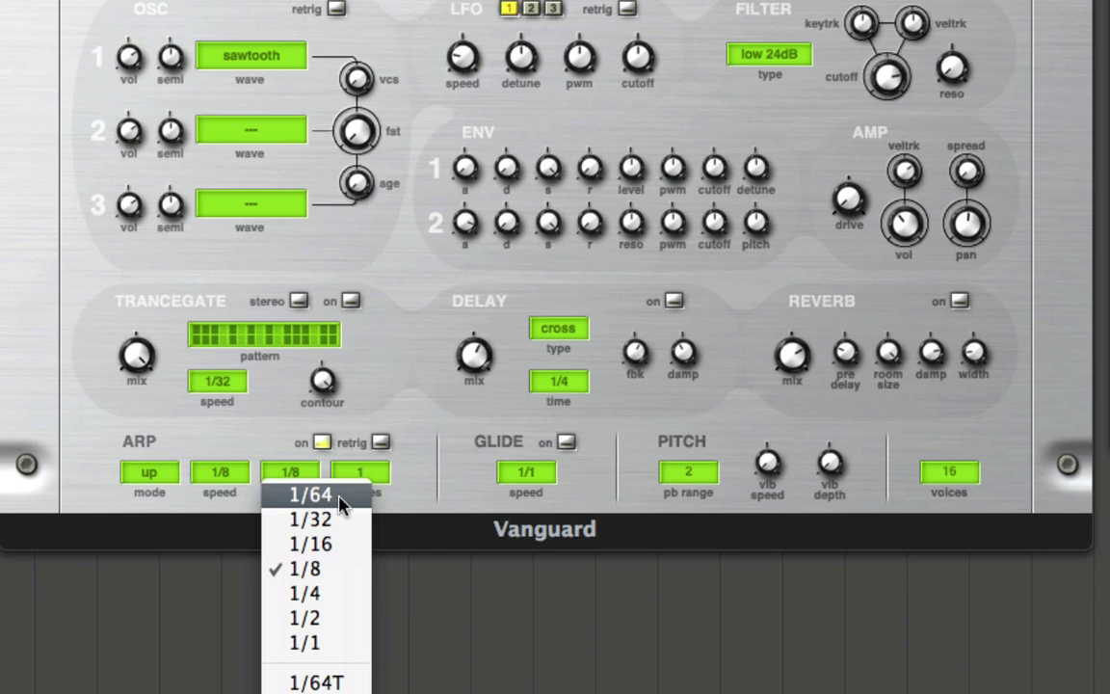
{"action": "key", "text": "Escape"}
{"action": "left_click", "coordinate": [342, 506]}
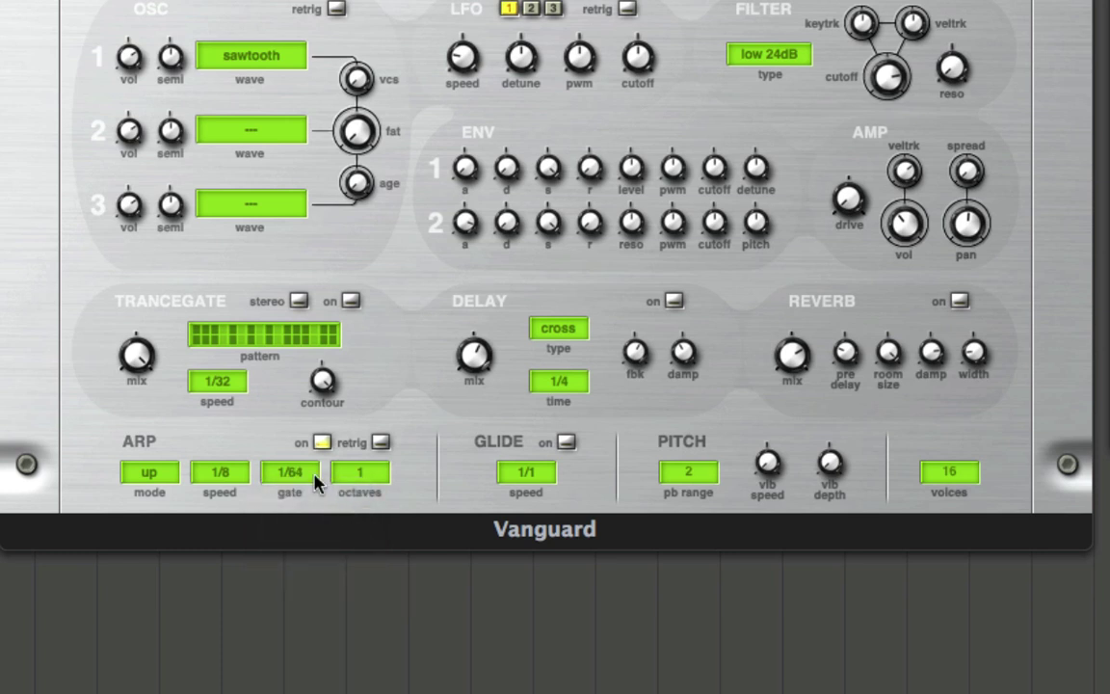
Step: Try arpeggiator speeds of 1/64 and 1/32, and set the speed to 1/16
{"action": "left_click", "coordinate": [224, 475]}
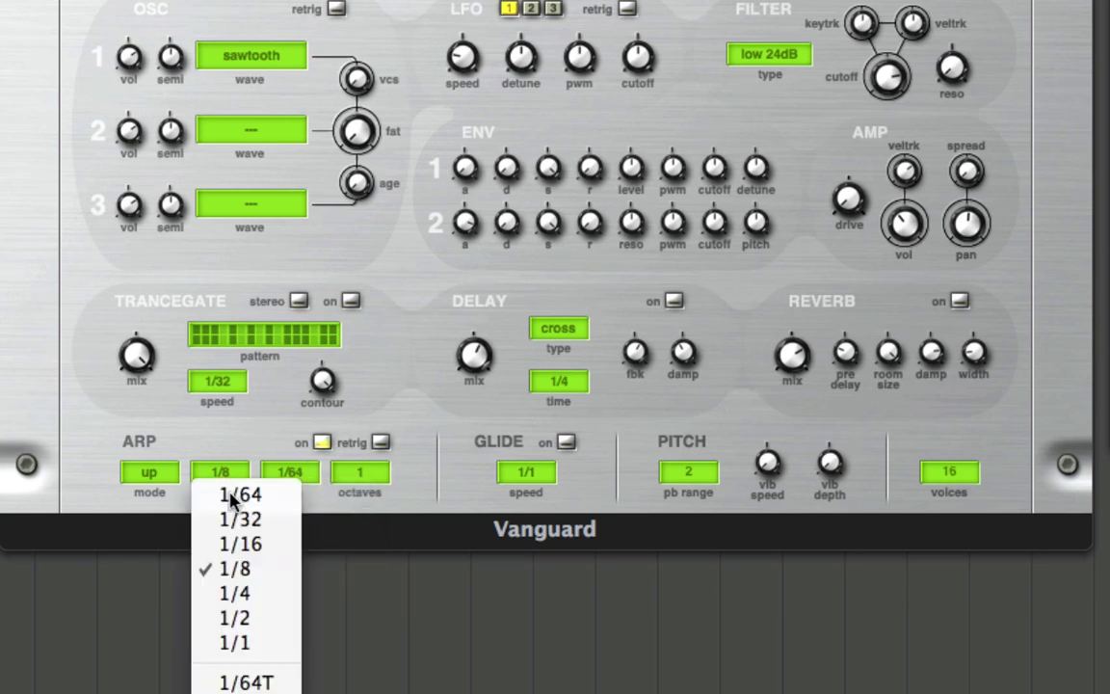
{"action": "left_click", "coordinate": [256, 493]}
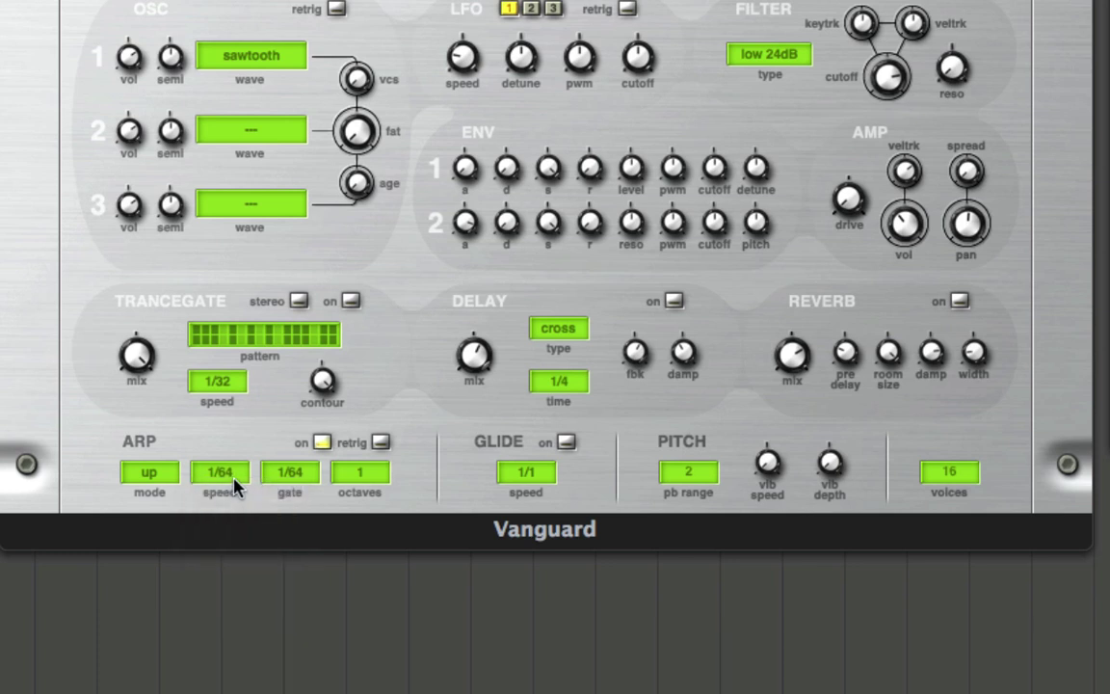
{"action": "left_click", "coordinate": [234, 487]}
{"action": "left_click", "coordinate": [246, 519]}
{"action": "left_click", "coordinate": [227, 475]}
{"action": "left_click", "coordinate": [224, 544]}
Step: Try the arpeggiator's down mode, and switch the mode to alter
{"action": "left_click", "coordinate": [162, 479]}
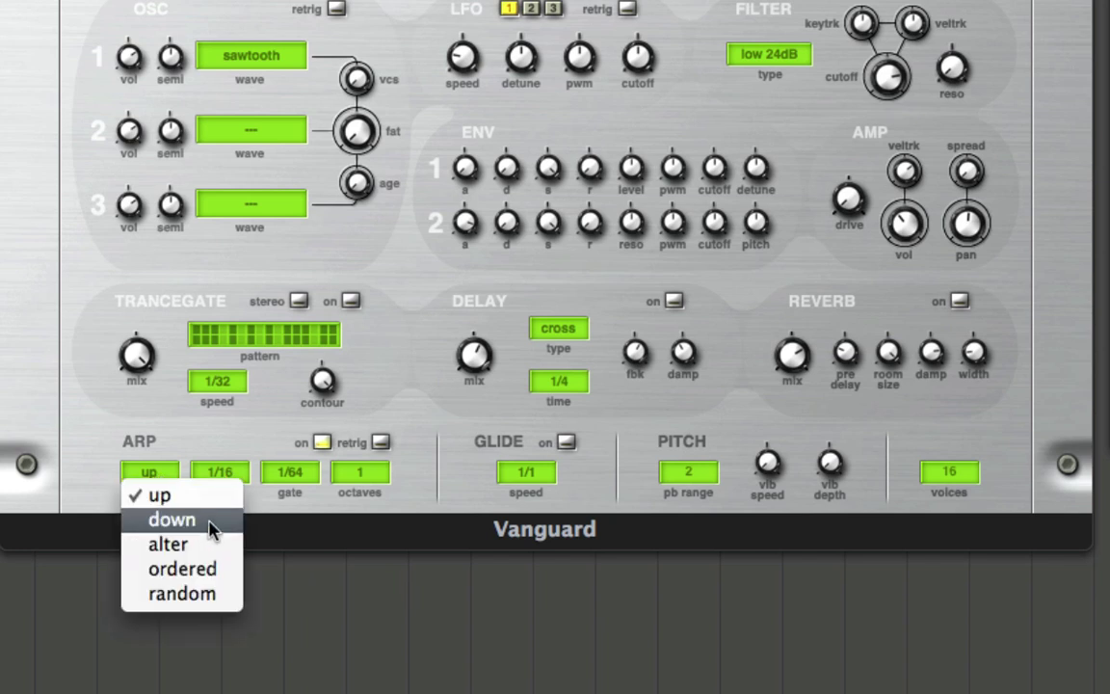
{"action": "left_click", "coordinate": [205, 520]}
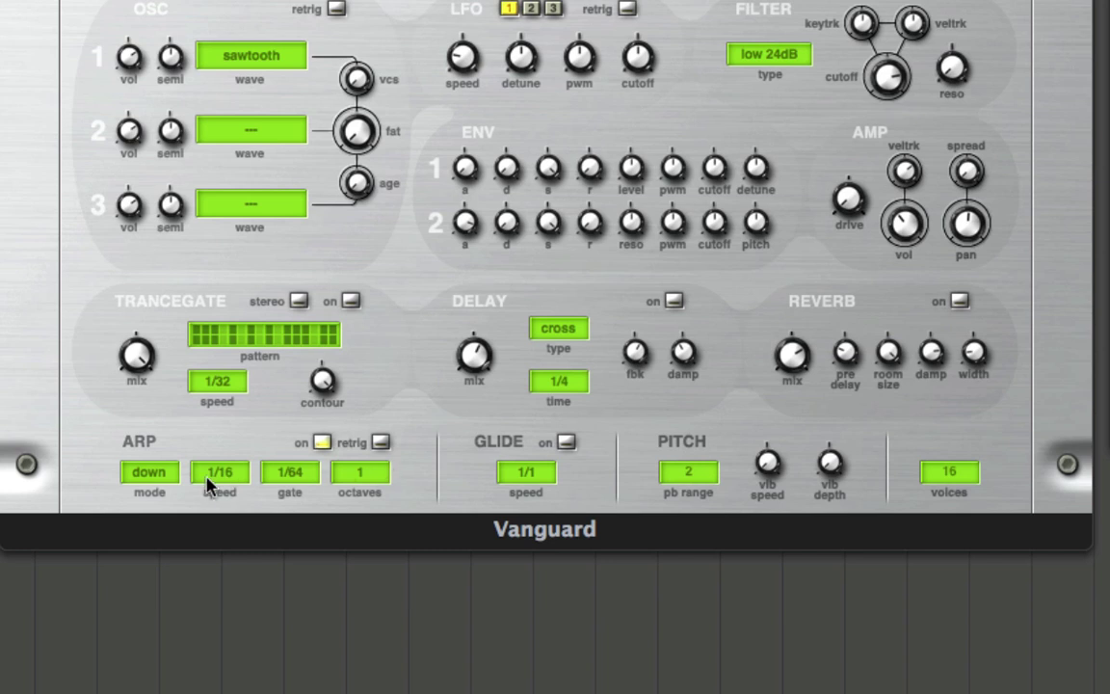
{"action": "left_click", "coordinate": [166, 478]}
{"action": "left_click", "coordinate": [211, 548]}
Step: Try an arpeggiator gate of 1/32, and set the gate to 1/16
{"action": "left_click", "coordinate": [291, 479]}
{"action": "left_click", "coordinate": [329, 533]}
{"action": "left_click", "coordinate": [296, 482]}
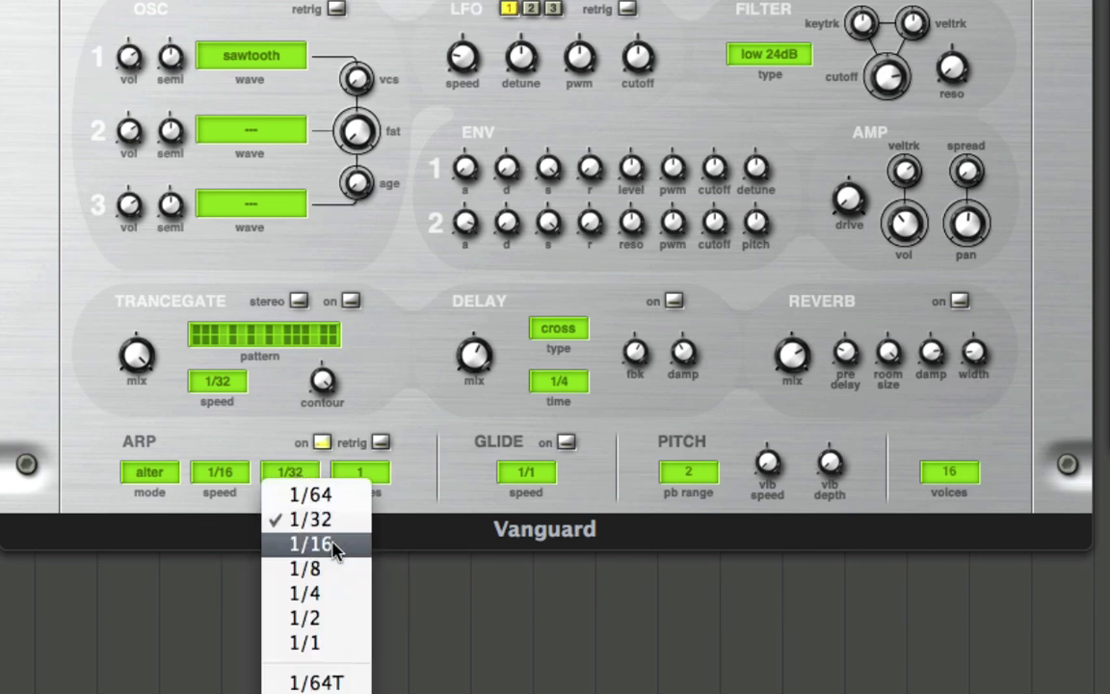
{"action": "left_click", "coordinate": [340, 546]}
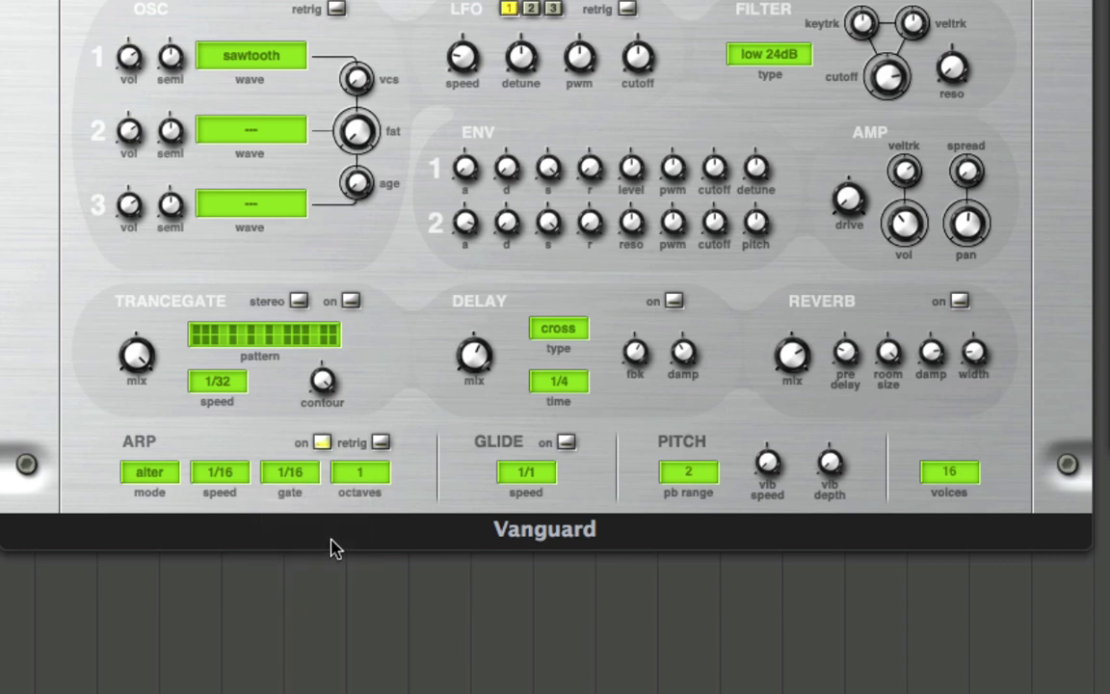
Step: Try arpeggiator ranges of 2 and 4 octaves, and return the range to 1 octave
{"action": "left_click", "coordinate": [358, 477]}
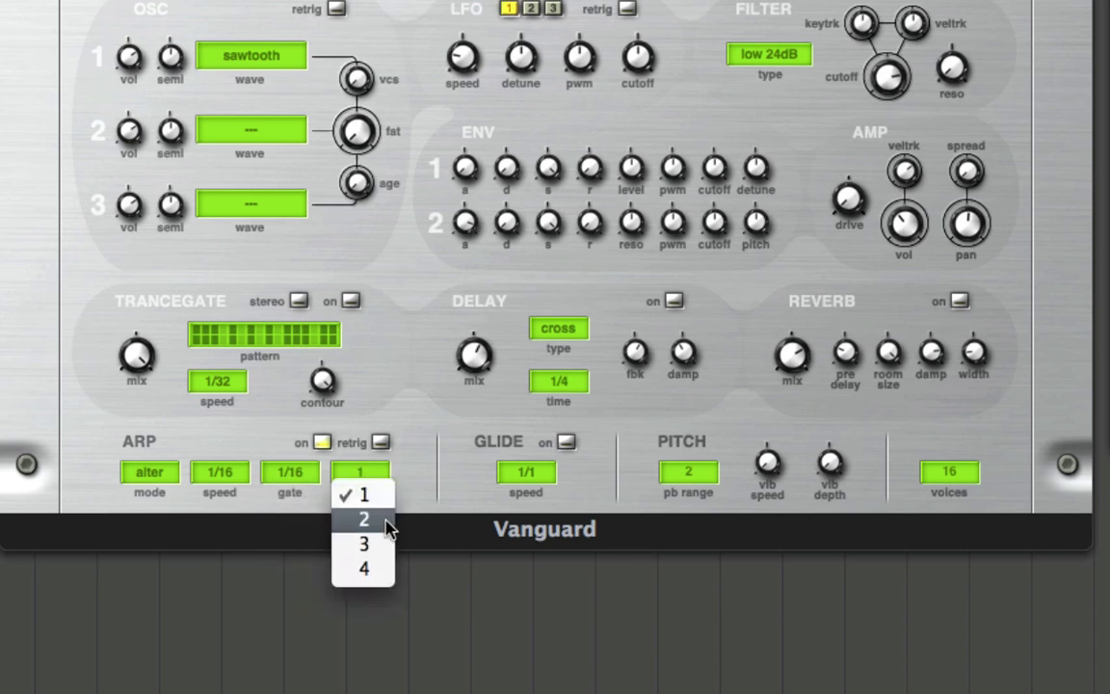
{"action": "left_click", "coordinate": [389, 521]}
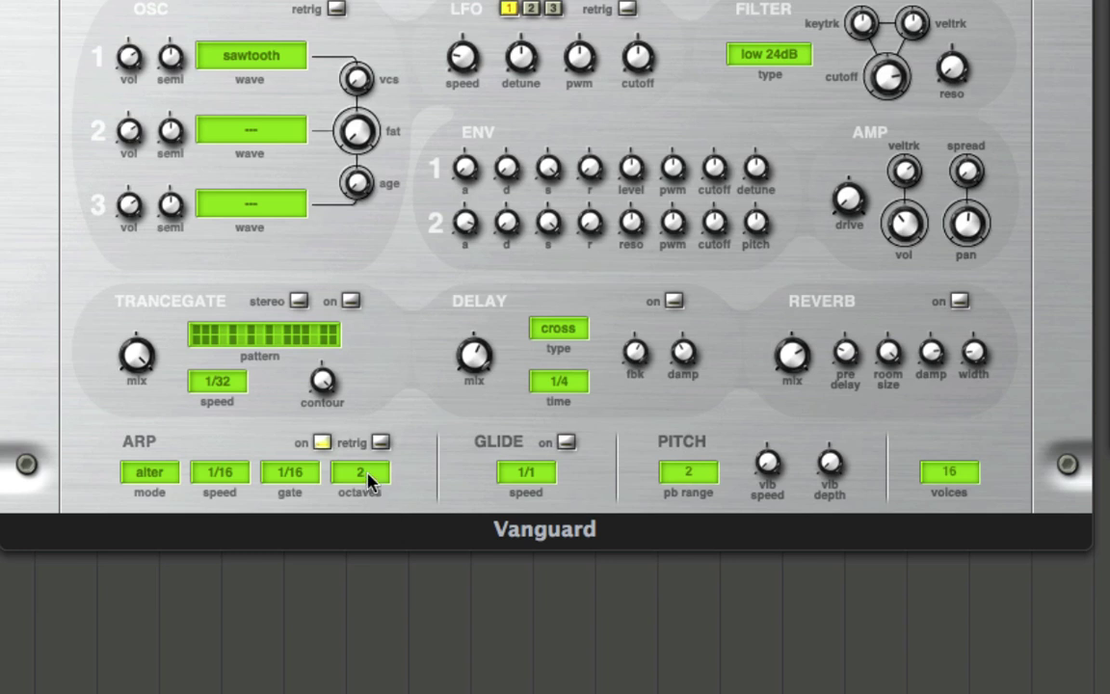
{"action": "left_click", "coordinate": [372, 480]}
{"action": "left_click", "coordinate": [391, 569]}
{"action": "left_click", "coordinate": [372, 478]}
{"action": "left_click", "coordinate": [389, 493]}
Step: Try the arpeggiator's random and ordered modes, and set the mode back to up
{"action": "left_click", "coordinate": [149, 472]}
{"action": "left_click", "coordinate": [207, 595]}
{"action": "left_click", "coordinate": [159, 474]}
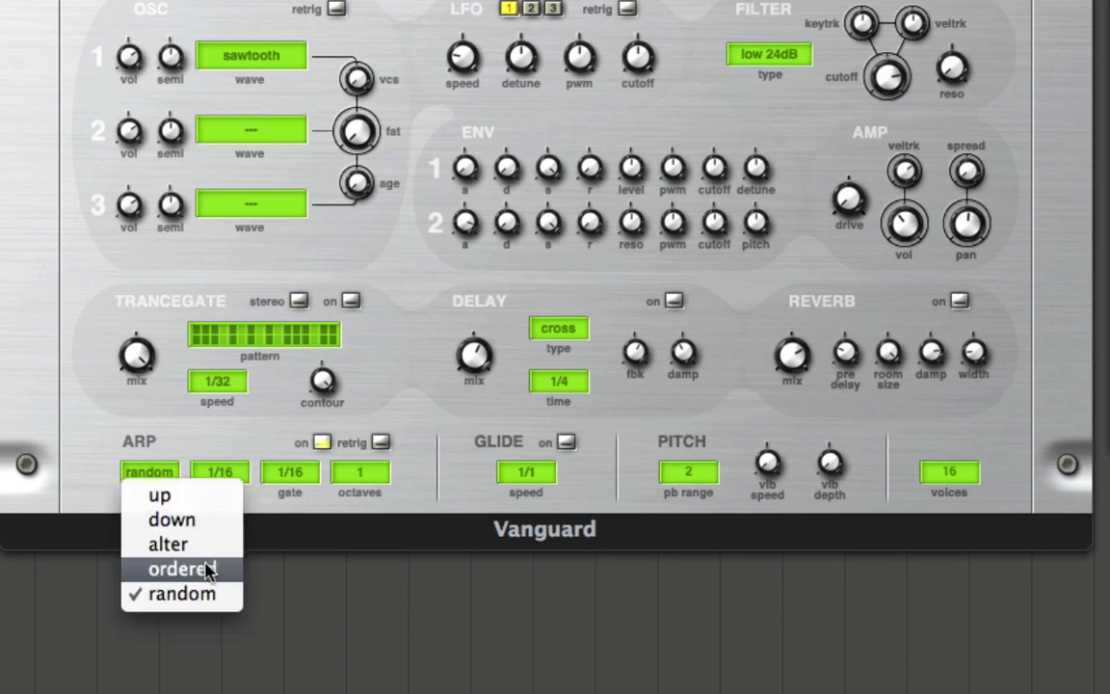
{"action": "left_click", "coordinate": [207, 570]}
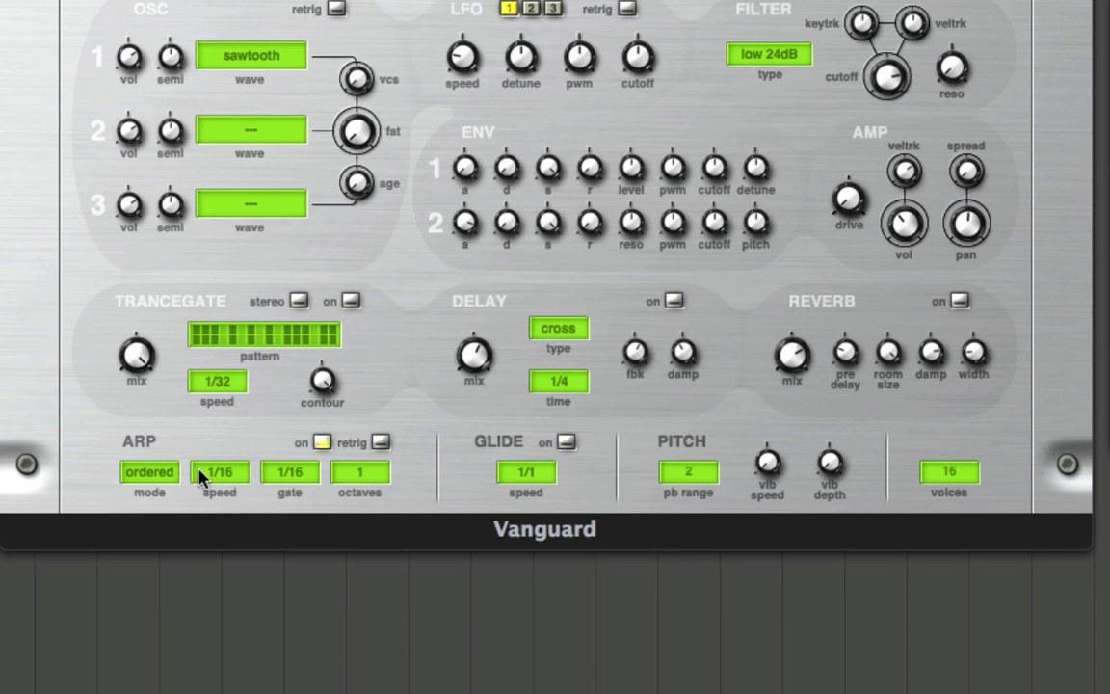
{"action": "left_click", "coordinate": [152, 472]}
{"action": "left_click", "coordinate": [157, 494]}
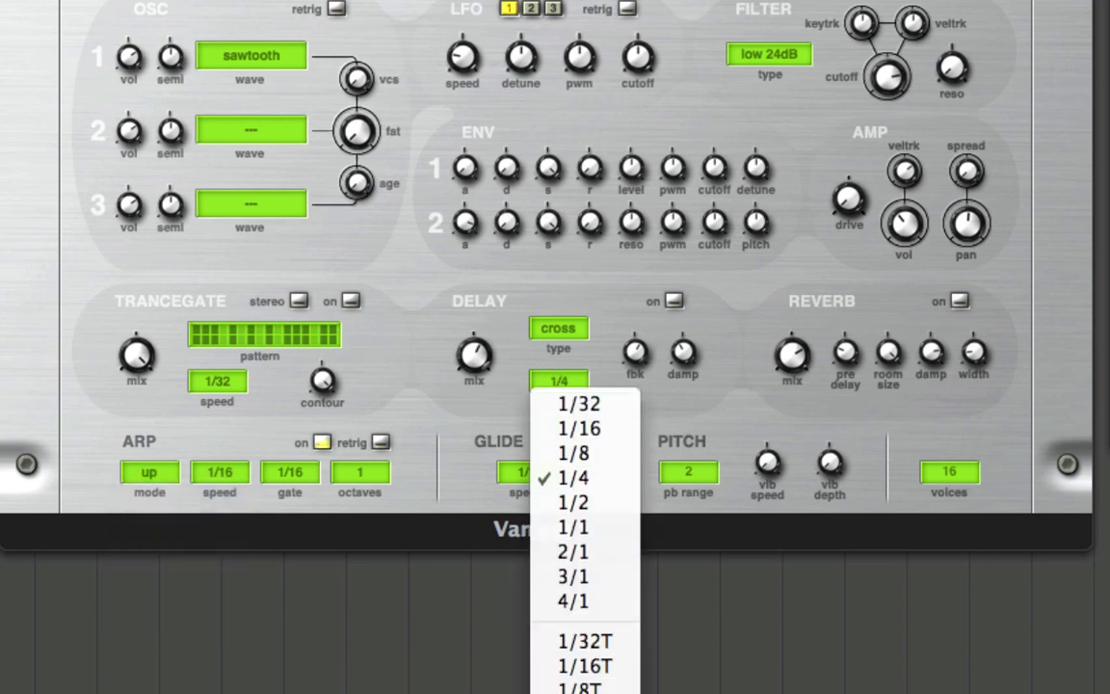
Step: Turn on the delay with a 1/8D time and a lower mix, and set the arpeggiator gate to 1/32
{"action": "left_click", "coordinate": [581, 693]}
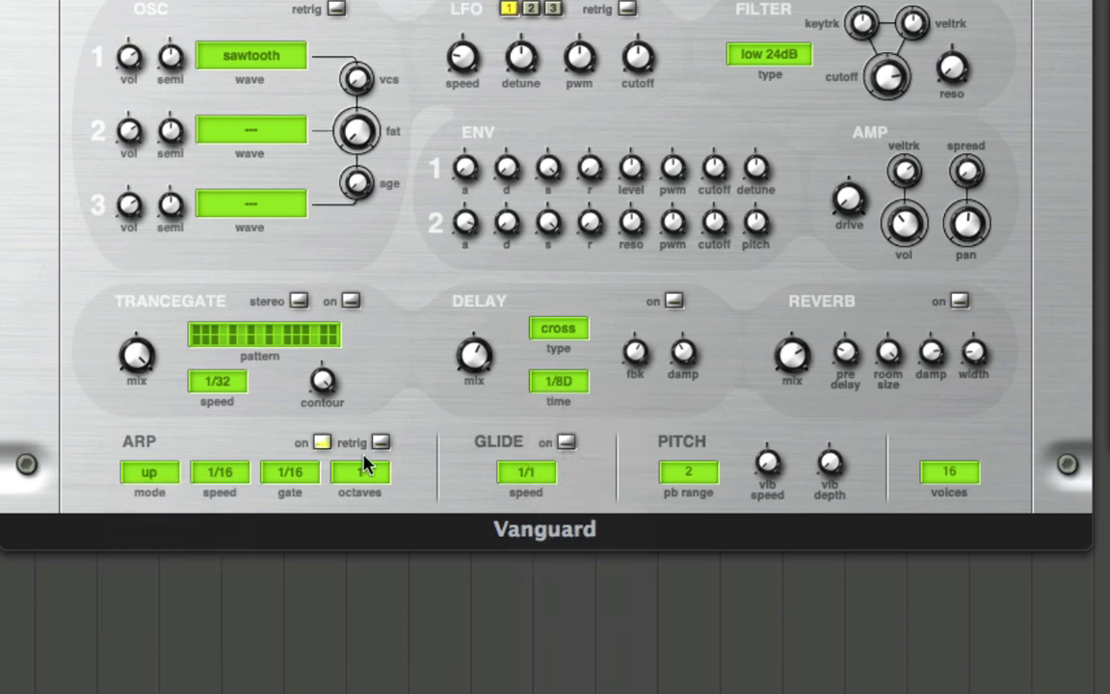
{"action": "left_click", "coordinate": [674, 302]}
{"action": "left_click_drag", "start_coordinate": [473, 358], "coordinate": [473, 340]}
{"action": "left_click", "coordinate": [293, 470]}
{"action": "left_click", "coordinate": [318, 519]}
Step: Try delay times of 1/8T and 1/8, and set the delay to 1/16 time and stereo type
{"action": "left_click", "coordinate": [555, 384]}
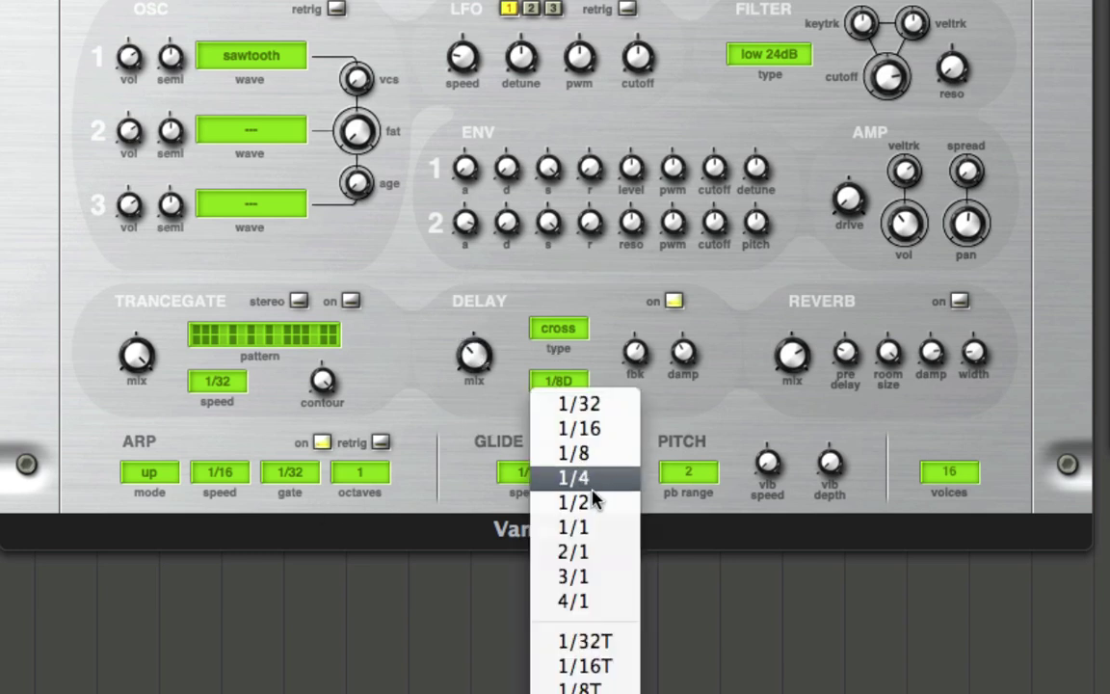
{"action": "left_click", "coordinate": [574, 688]}
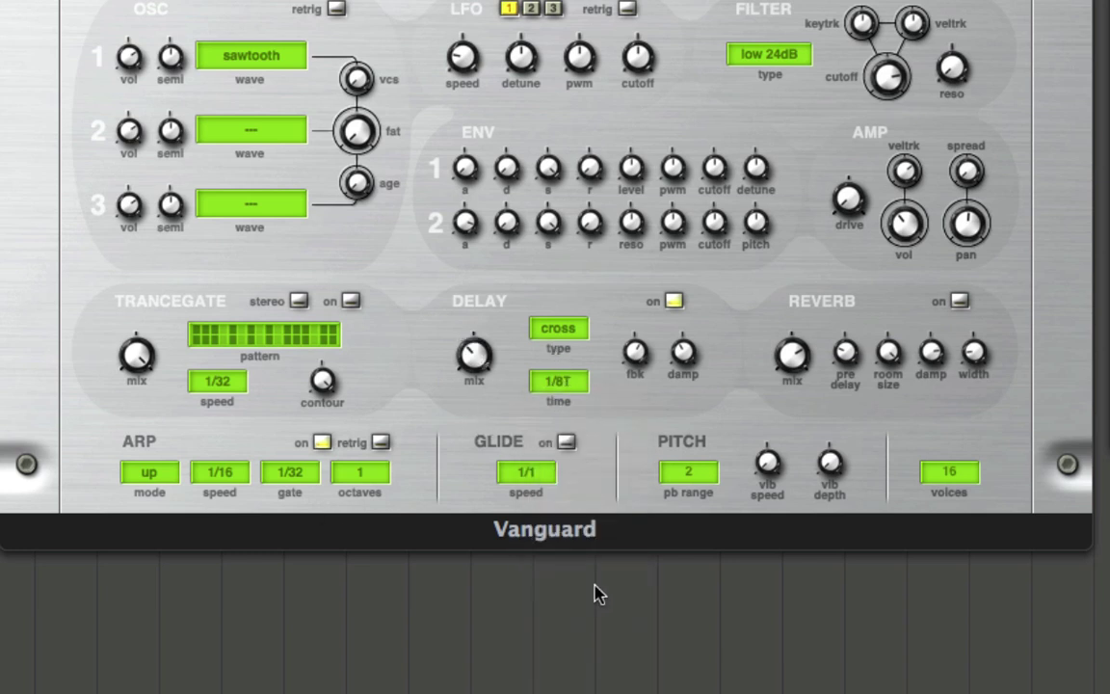
{"action": "left_click", "coordinate": [555, 386]}
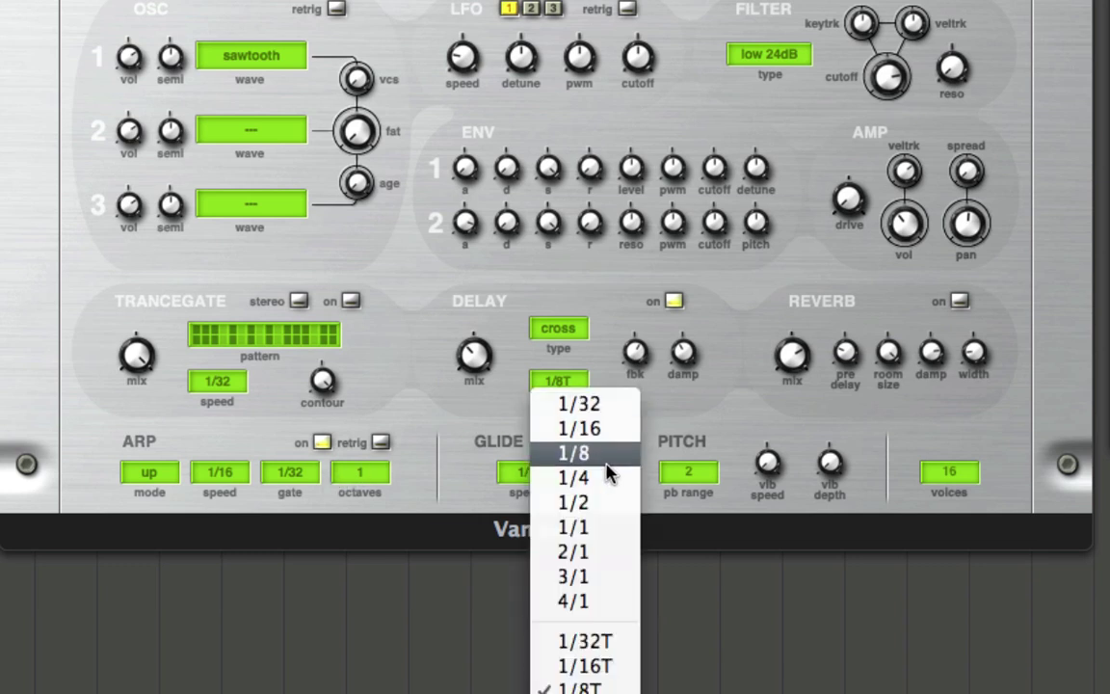
{"action": "left_click", "coordinate": [573, 453]}
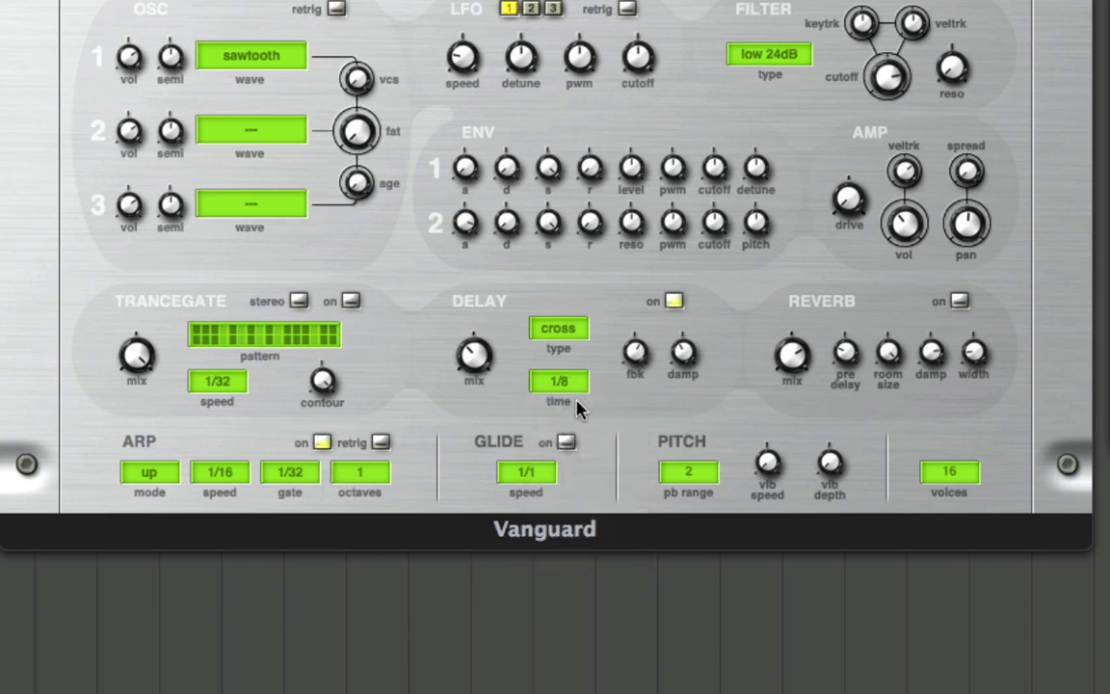
{"action": "left_click", "coordinate": [567, 385]}
{"action": "left_click", "coordinate": [594, 433]}
{"action": "left_click", "coordinate": [558, 330]}
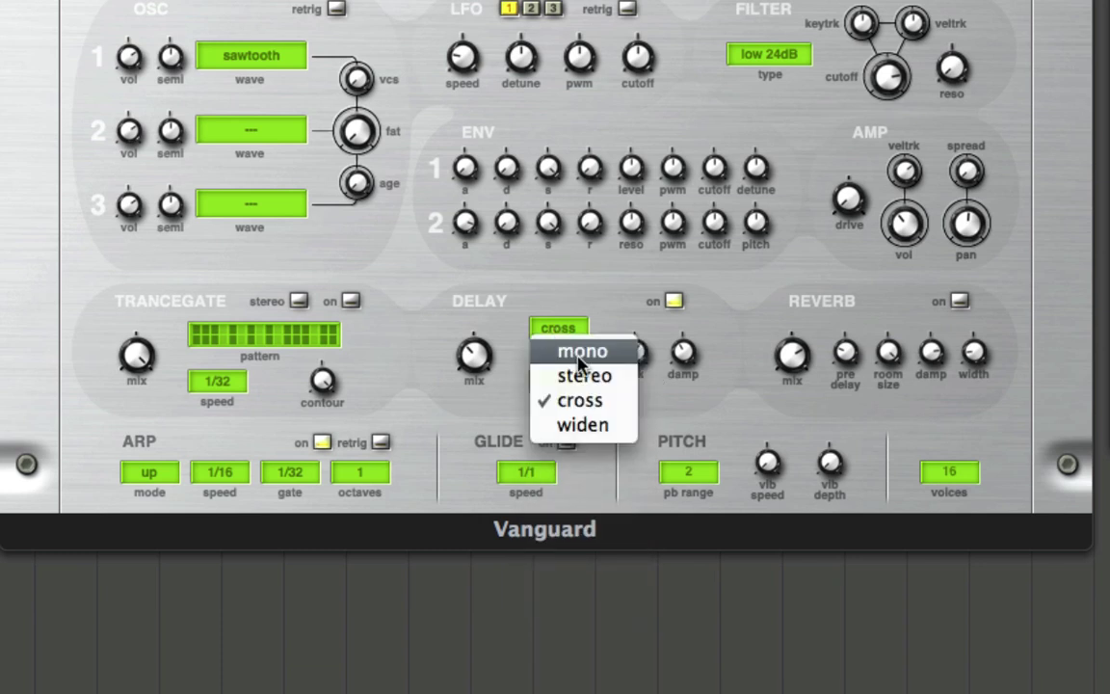
{"action": "left_click", "coordinate": [589, 377]}
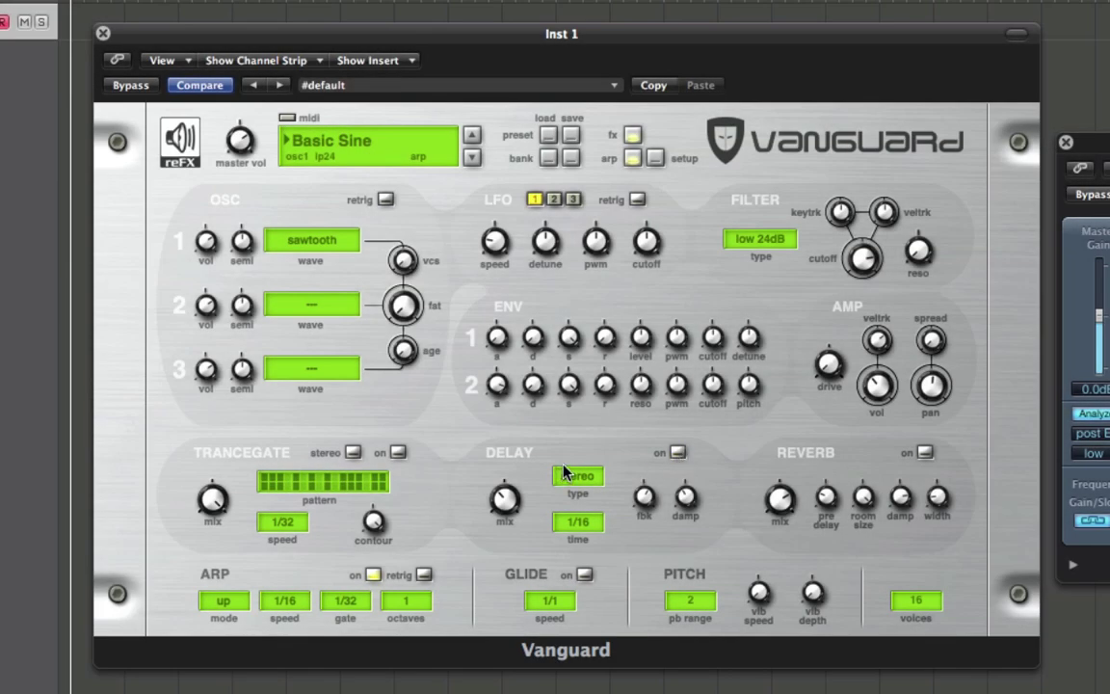
Step: Turn off the arpeggiator, and set oscillator 2 to a sawtooth wave with raised semitone tuning
{"action": "left_click", "coordinate": [373, 574]}
{"action": "left_click", "coordinate": [311, 304]}
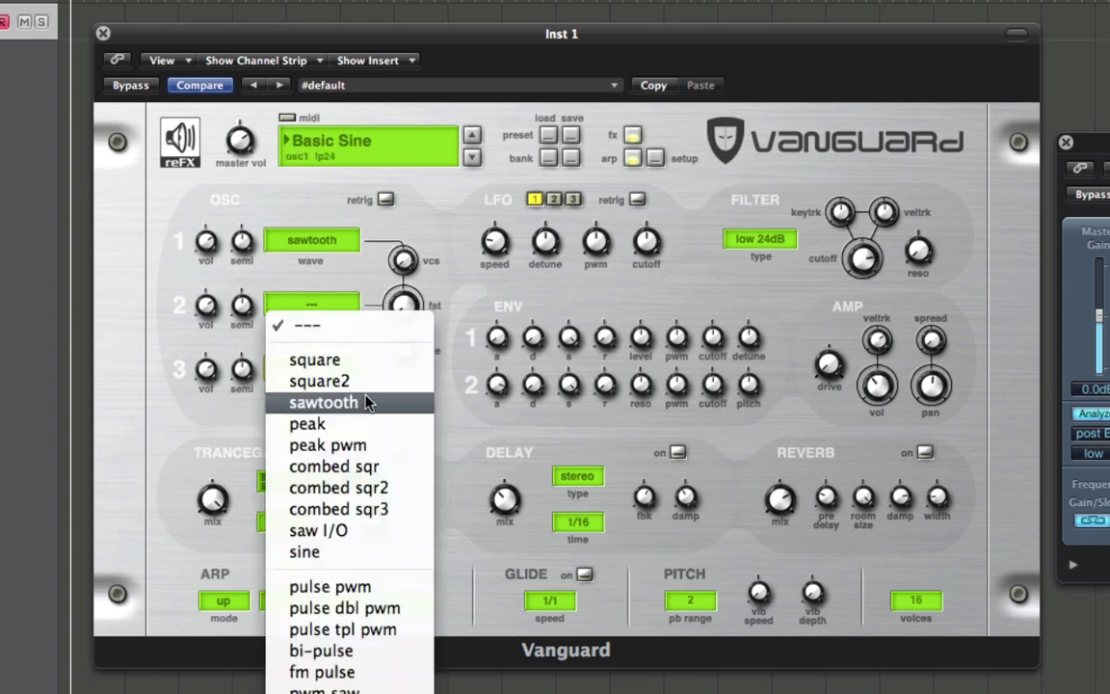
{"action": "left_click", "coordinate": [358, 401]}
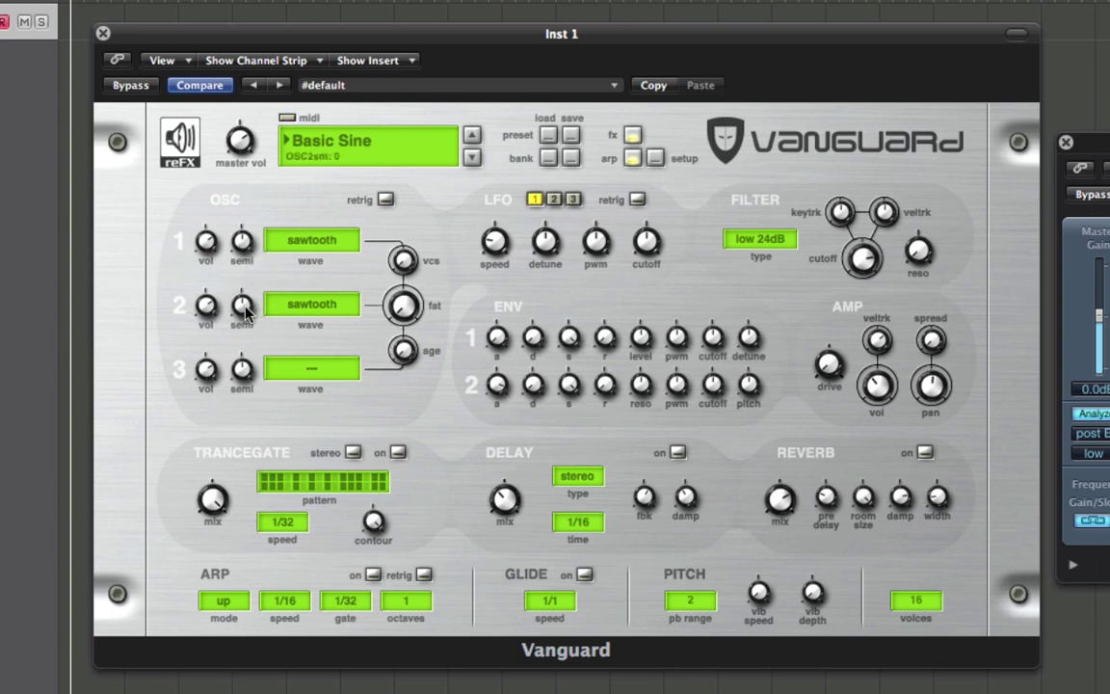
{"action": "left_click_drag", "start_coordinate": [243, 308], "coordinate": [241, 249]}
Step: Set oscillator 3 to a sawtooth wave and lower its semitone tuning
{"action": "left_click", "coordinate": [310, 371]}
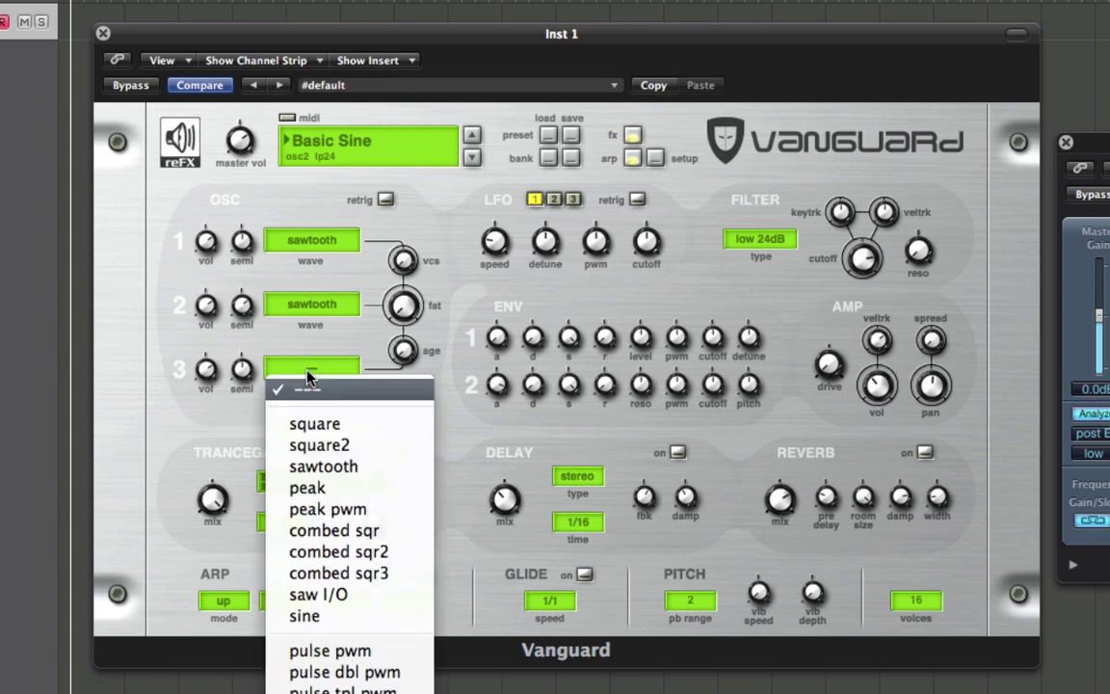
{"action": "left_click", "coordinate": [363, 464]}
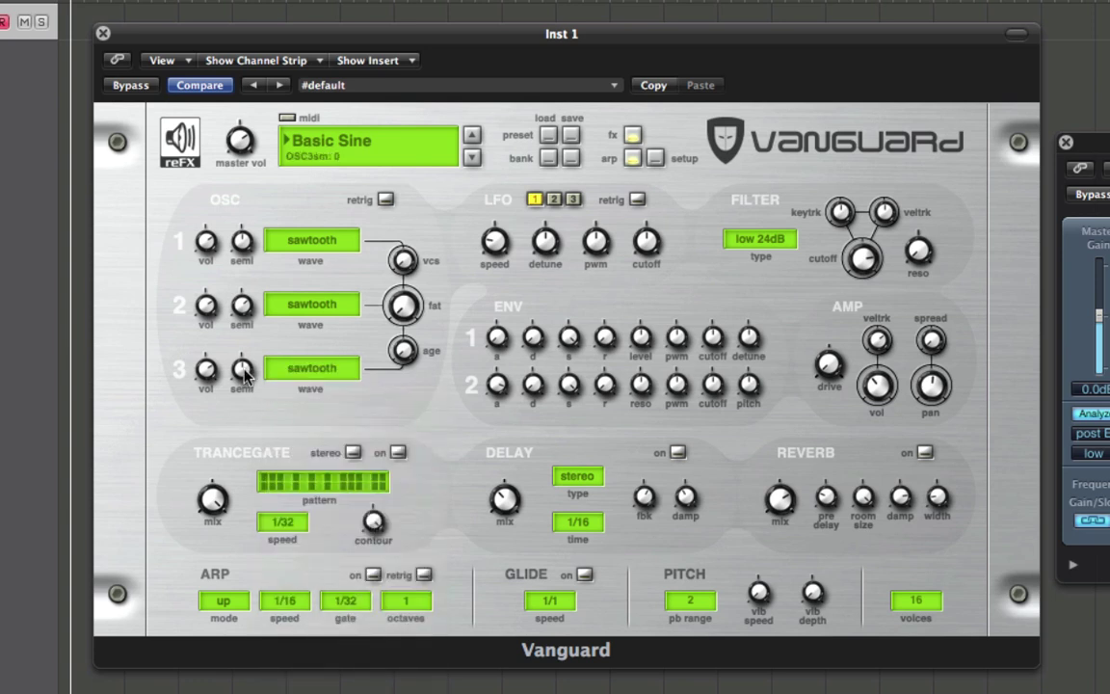
{"action": "left_click_drag", "start_coordinate": [247, 381], "coordinate": [244, 406]}
Step: Lower the volumes of oscillators 2 and 3
{"action": "mouse_move", "coordinate": [208, 306]}
{"action": "left_click_drag", "start_coordinate": [207, 307], "coordinate": [194, 399]}
{"action": "mouse_move", "coordinate": [205, 374]}
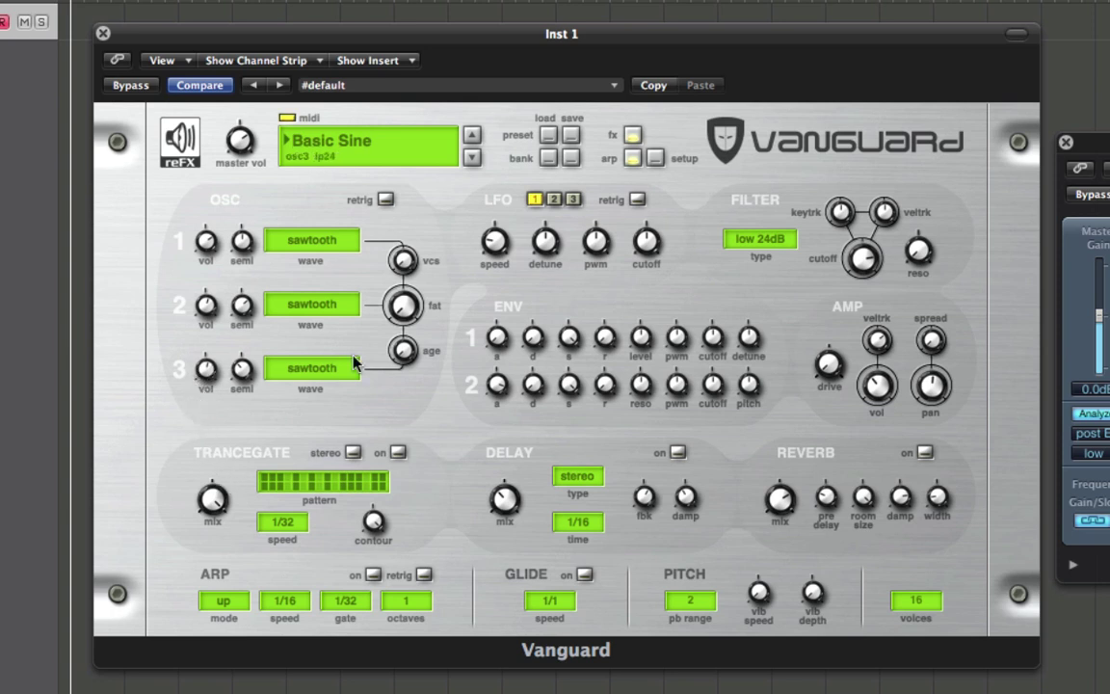
Step: Raise the fat and age amounts in the oscillator section
{"action": "mouse_move", "coordinate": [424, 345]}
{"action": "mouse_move", "coordinate": [403, 300]}
{"action": "mouse_move", "coordinate": [404, 304]}
{"action": "left_mouse_down"}
{"action": "mouse_move", "coordinate": [384, 159]}
{"action": "mouse_move", "coordinate": [402, 304]}
{"action": "left_mouse_up"}
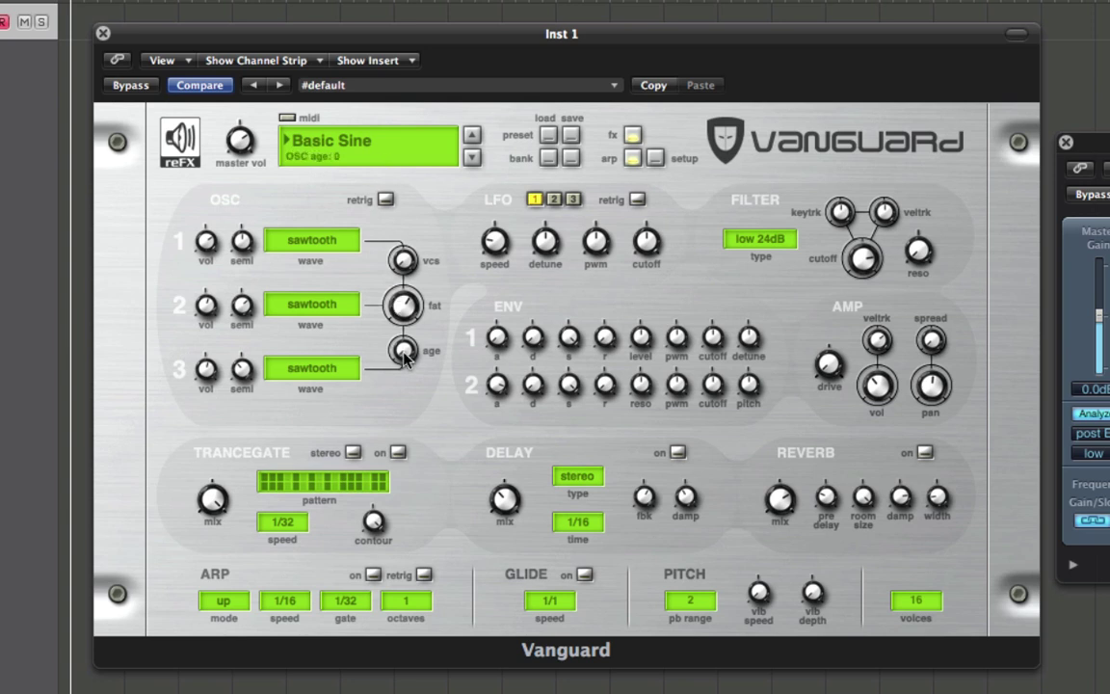
{"action": "left_click_drag", "start_coordinate": [410, 361], "coordinate": [396, 301]}
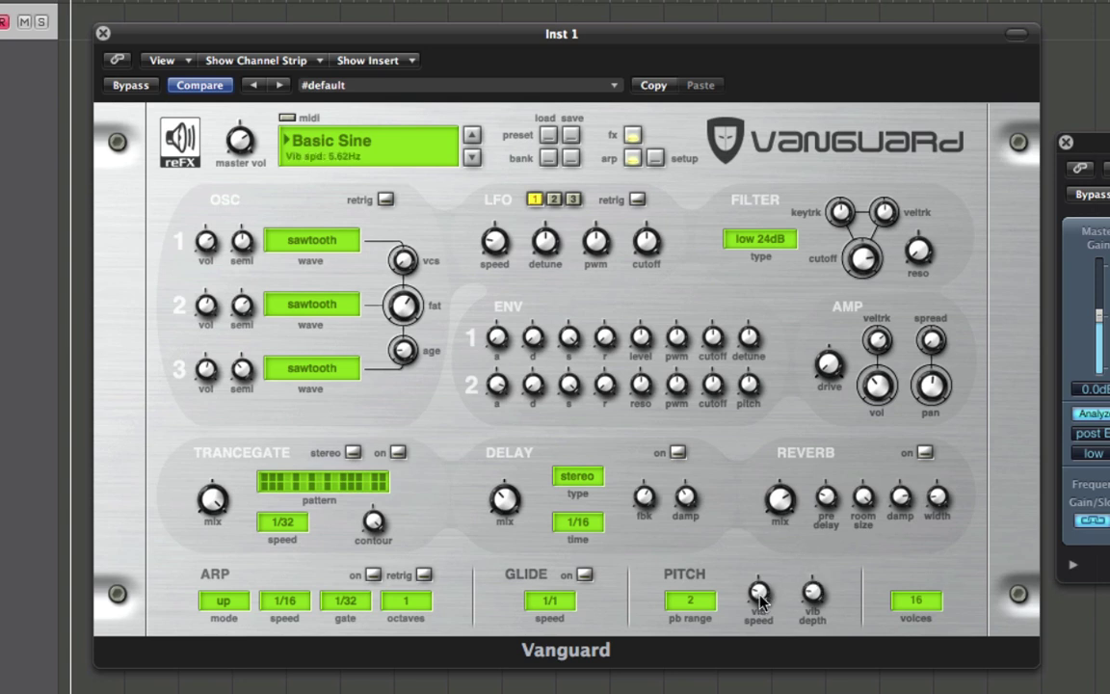
Step: Adjust the pitch vibrato speed, and lower the filter cutoff slightly
{"action": "left_click_drag", "start_coordinate": [758, 615], "coordinate": [759, 618]}
{"action": "left_click_drag", "start_coordinate": [865, 269], "coordinate": [859, 307]}
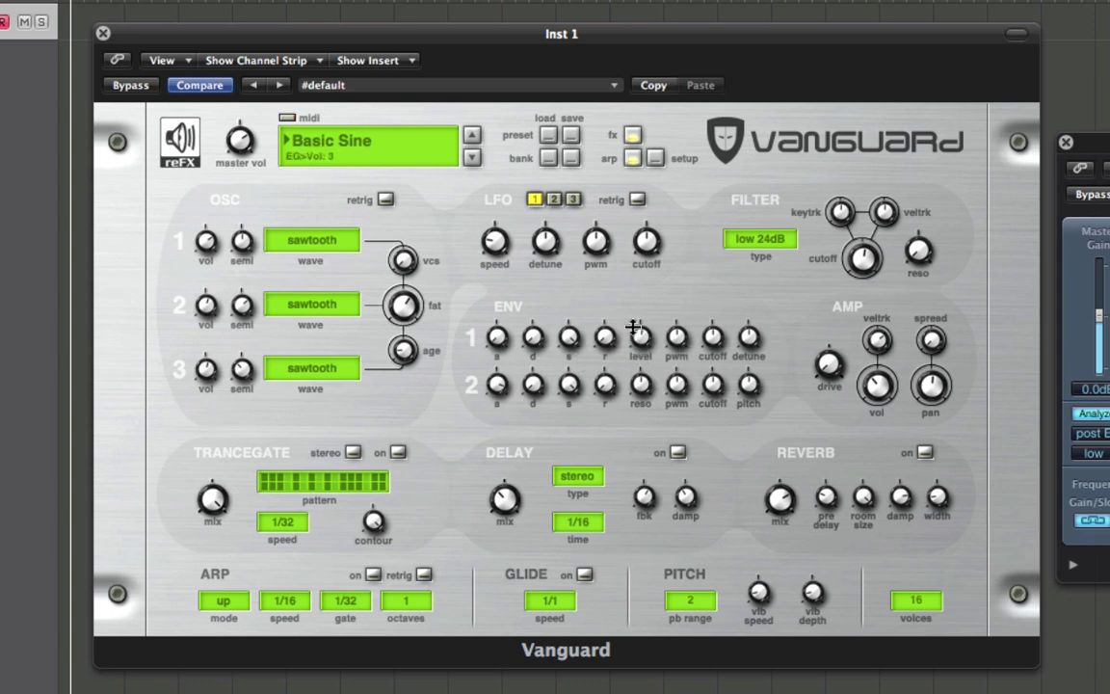
Step: Adjust envelope 1's attack and sustain, and lower the filter cutoff
{"action": "left_click_drag", "start_coordinate": [508, 350], "coordinate": [498, 146]}
{"action": "left_click_drag", "start_coordinate": [575, 310], "coordinate": [585, 157]}
{"action": "mouse_move", "coordinate": [497, 346]}
{"action": "mouse_move", "coordinate": [816, 358]}
{"action": "mouse_move", "coordinate": [859, 290]}
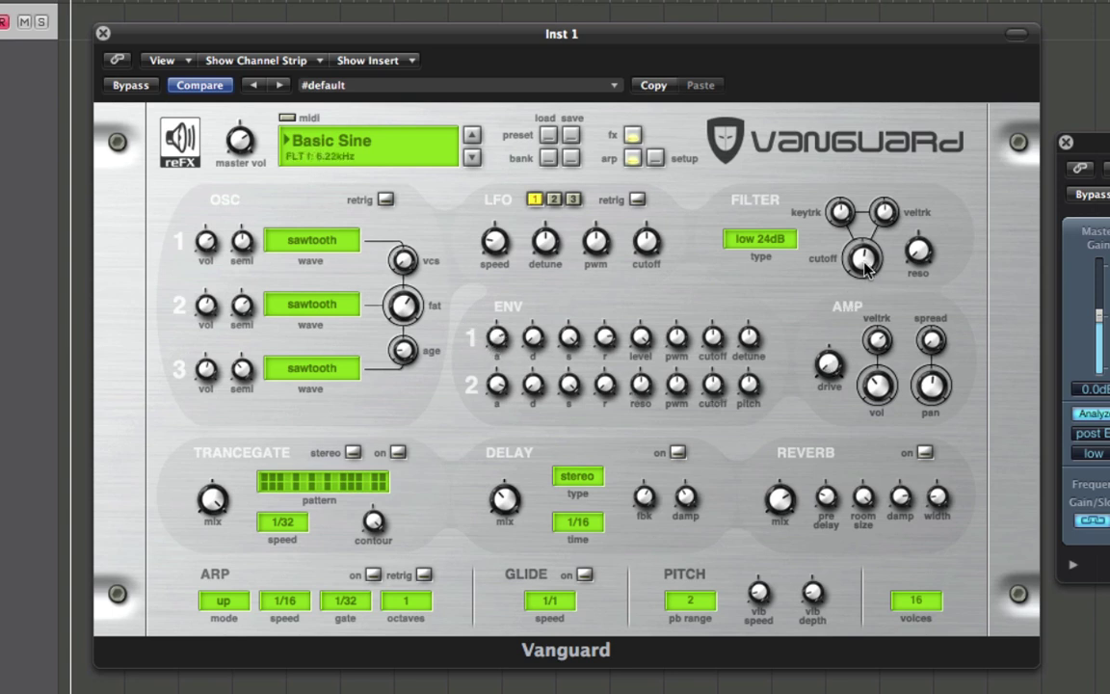
Step: Try out envelope 2's cutoff amount, and raise envelope 1's release
{"action": "mouse_move", "coordinate": [703, 349]}
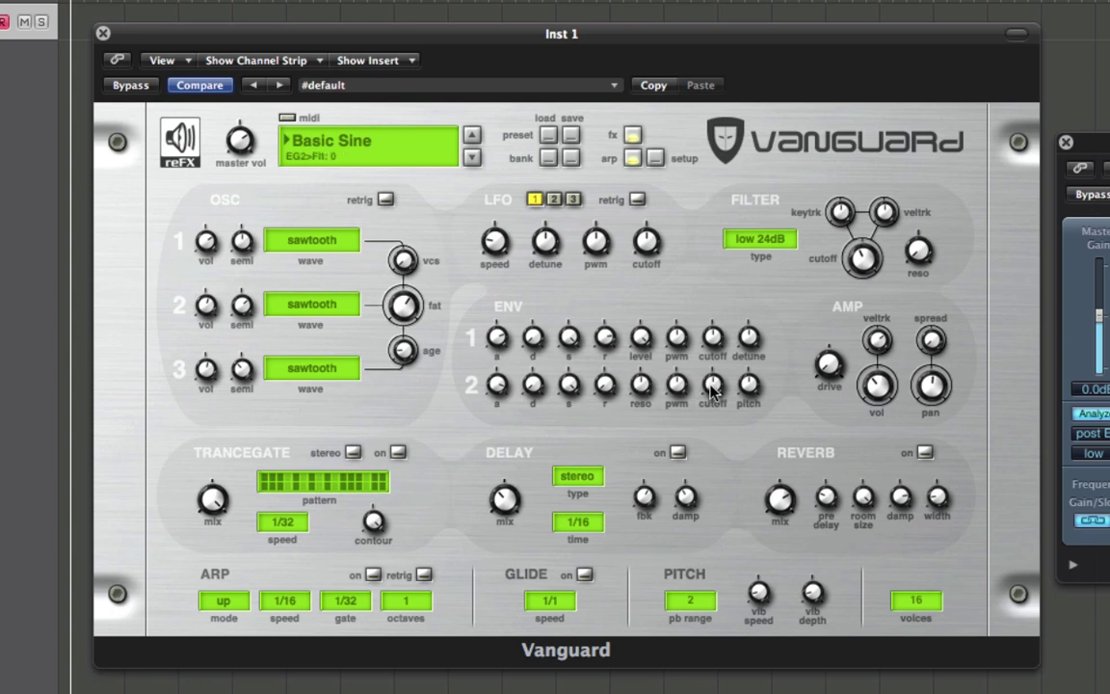
{"action": "mouse_move", "coordinate": [498, 385]}
{"action": "mouse_move", "coordinate": [597, 248]}
{"action": "mouse_move", "coordinate": [710, 400]}
{"action": "left_click_drag", "start_coordinate": [606, 340], "coordinate": [593, 308]}
Step: Turn on the delay with a 1/4 time and set its mix to 43
{"action": "left_click", "coordinate": [678, 453]}
{"action": "left_click", "coordinate": [578, 522]}
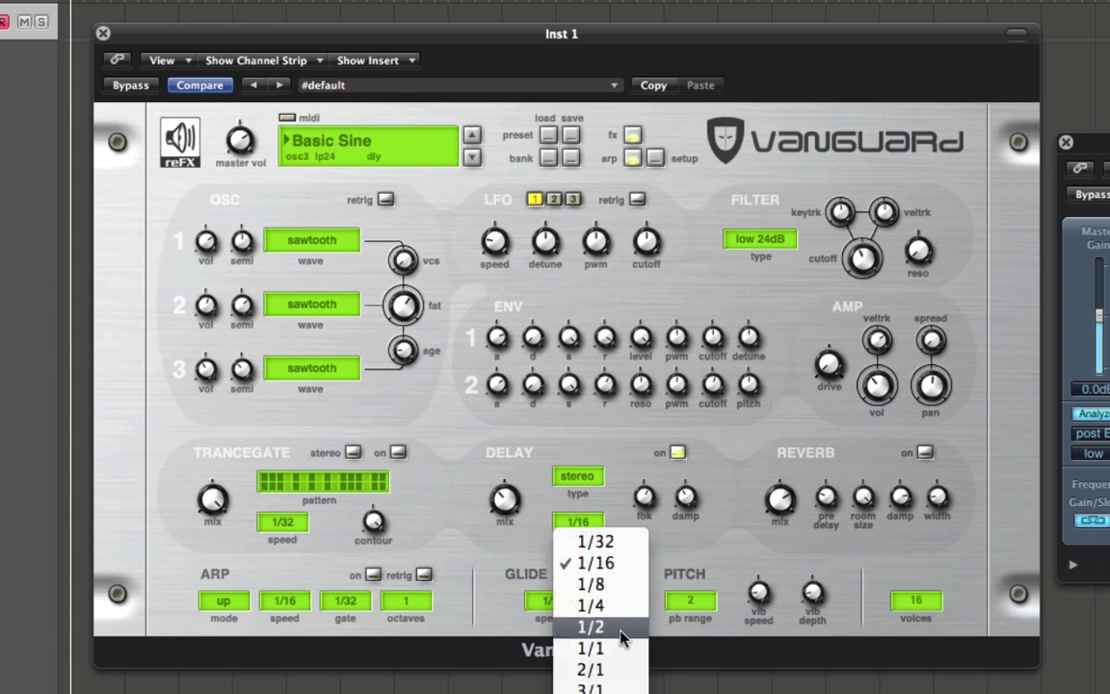
{"action": "left_click", "coordinate": [580, 604]}
{"action": "left_click_drag", "start_coordinate": [503, 499], "coordinate": [502, 506]}
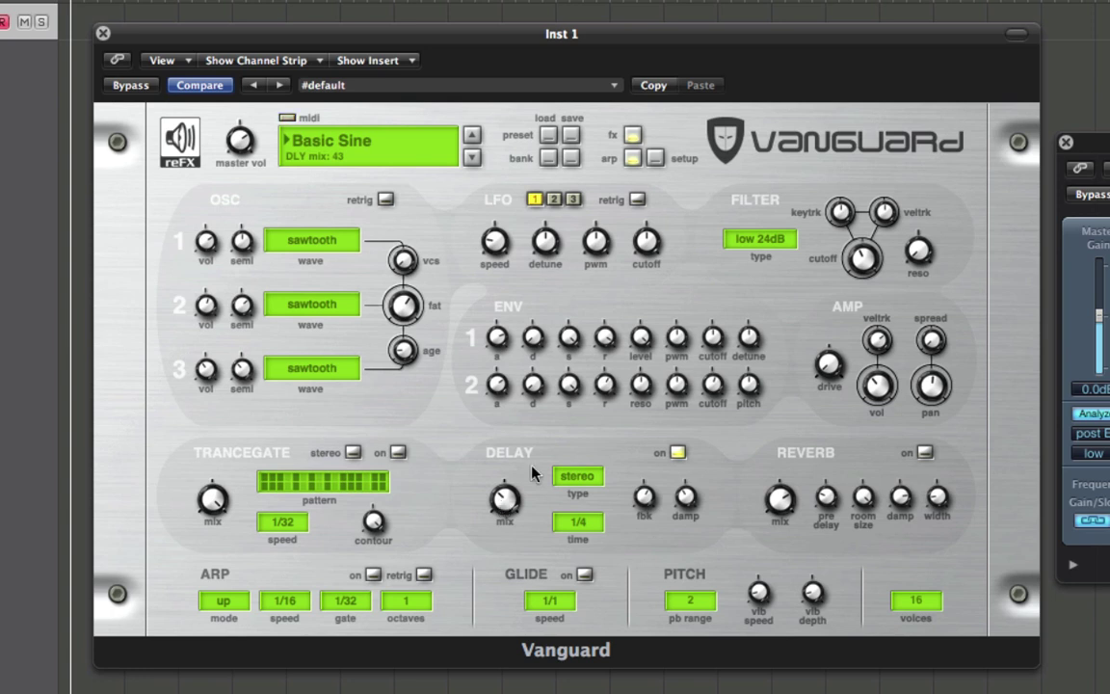
Step: Turn on the reverb with a lower mix, and fine-tune the oscillators' fat amount
{"action": "left_click", "coordinate": [924, 452]}
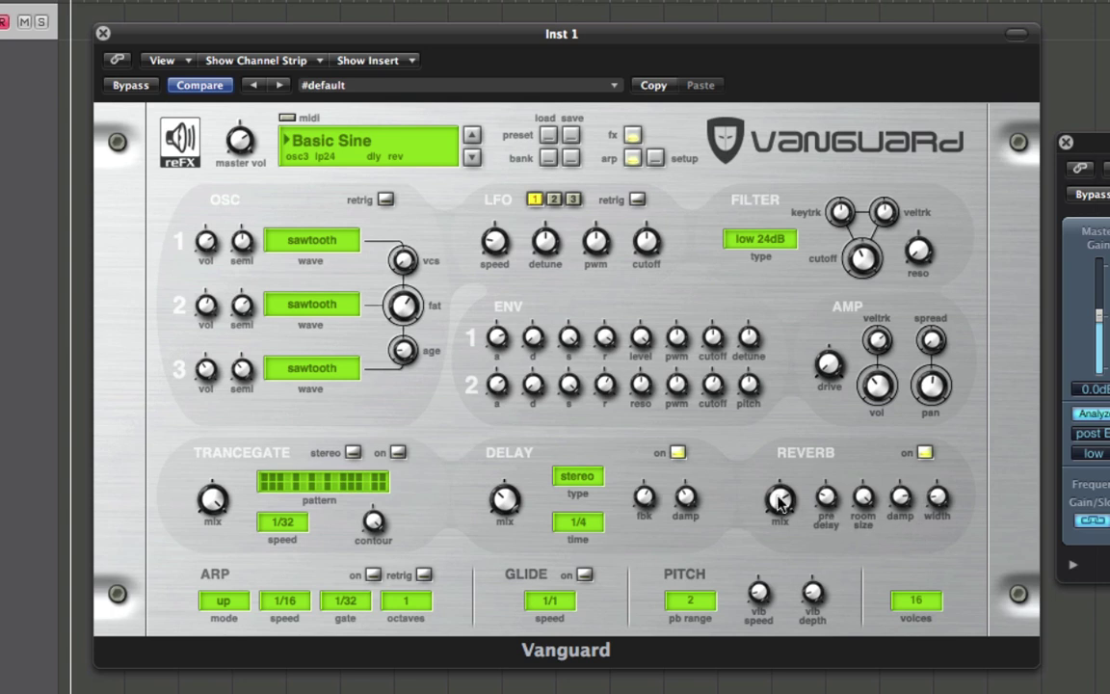
{"action": "left_click_drag", "start_coordinate": [779, 552], "coordinate": [779, 536]}
{"action": "left_click_drag", "start_coordinate": [404, 306], "coordinate": [405, 315]}
{"action": "mouse_move", "coordinate": [871, 247]}
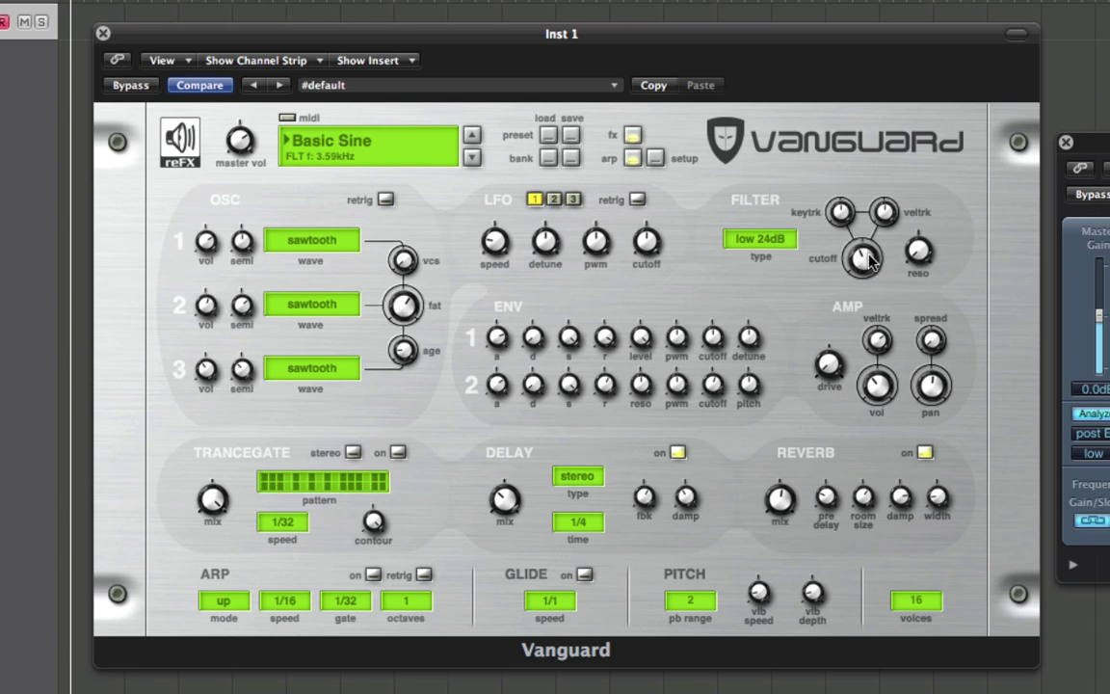
{"action": "mouse_move", "coordinate": [830, 364]}
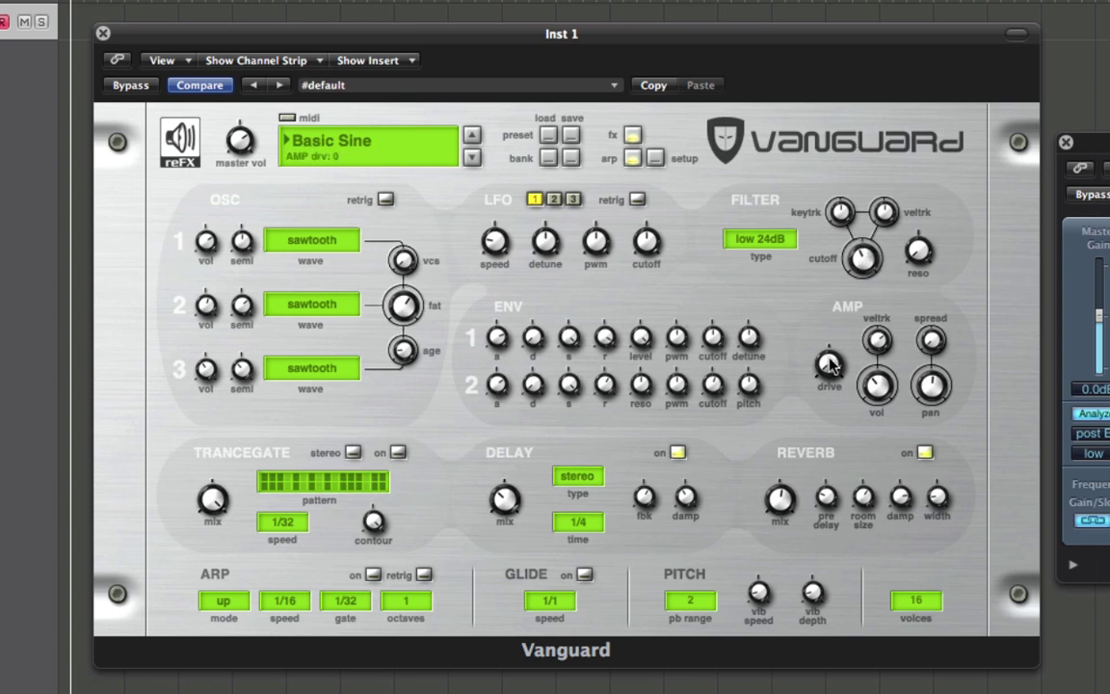
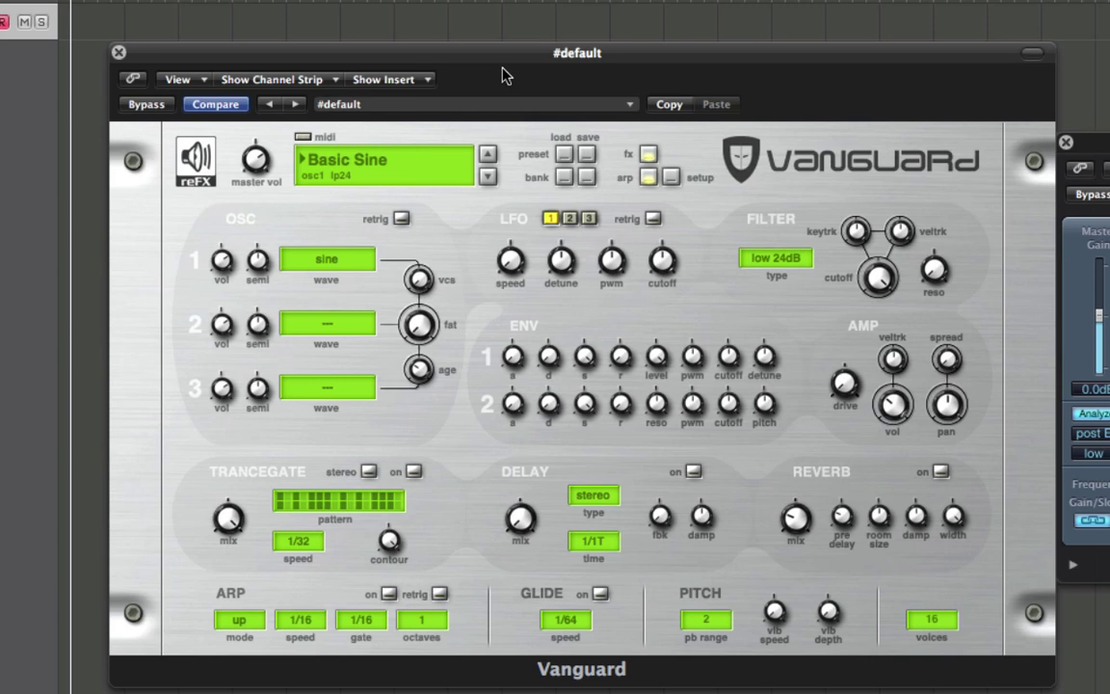
Step: Set oscillator 1 to a square wave and oscillator 2 to a sine wave with a raised volume
{"action": "left_click_drag", "start_coordinate": [452, 48], "coordinate": [442, 42]}
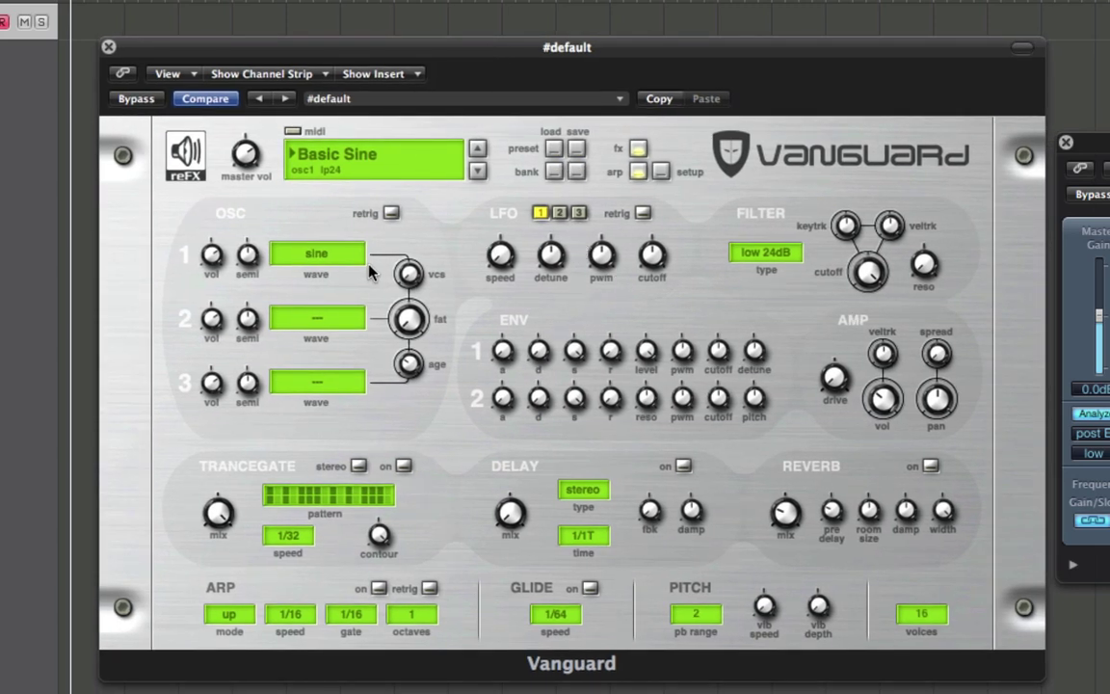
{"action": "left_click", "coordinate": [317, 253]}
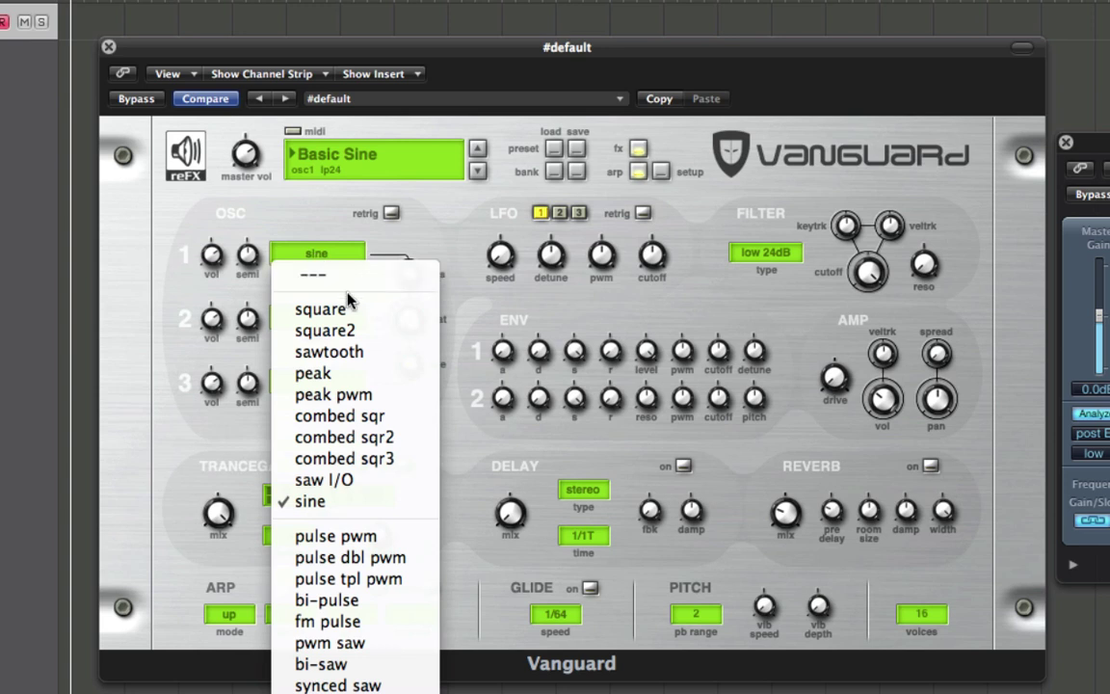
{"action": "left_click", "coordinate": [356, 311]}
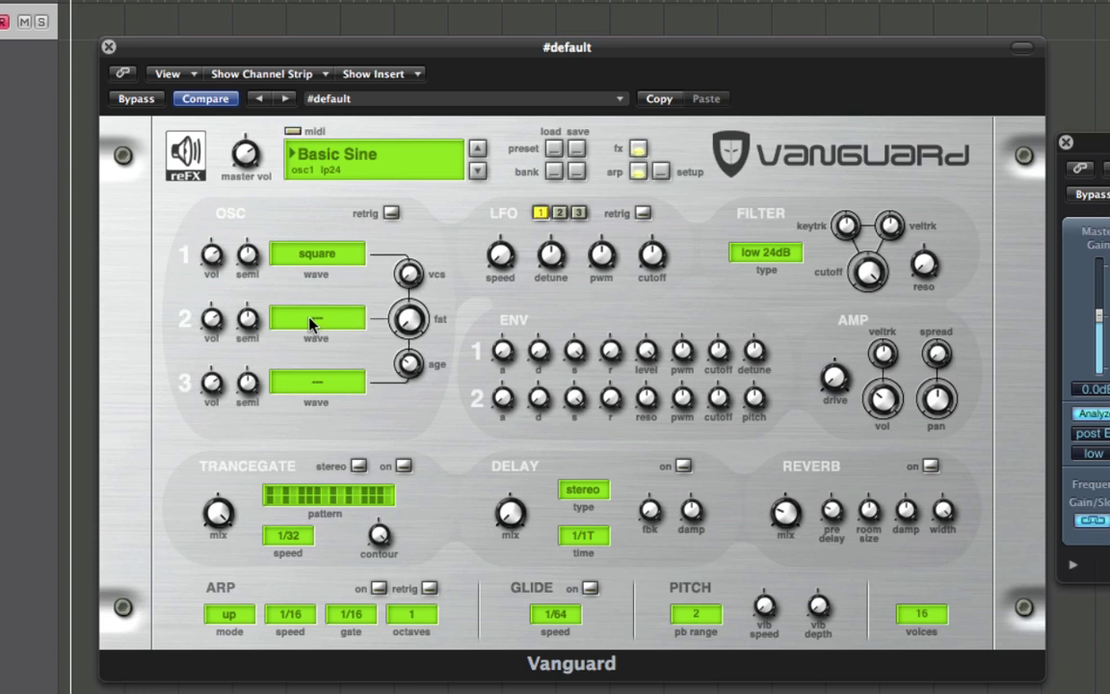
{"action": "left_click", "coordinate": [358, 321]}
{"action": "left_click", "coordinate": [349, 574]}
{"action": "mouse_move", "coordinate": [213, 318]}
{"action": "left_mouse_down"}
{"action": "mouse_move", "coordinate": [213, 279]}
{"action": "mouse_move", "coordinate": [192, 329]}
{"action": "mouse_move", "coordinate": [260, 453]}
{"action": "mouse_move", "coordinate": [214, 371]}
{"action": "mouse_move", "coordinate": [216, 299]}
{"action": "left_mouse_up"}
Step: Try out different fat amounts and lower the oscillators' age
{"action": "mouse_move", "coordinate": [425, 322]}
{"action": "left_click_drag", "start_coordinate": [409, 328], "coordinate": [453, 347]}
{"action": "left_click", "coordinate": [406, 366]}
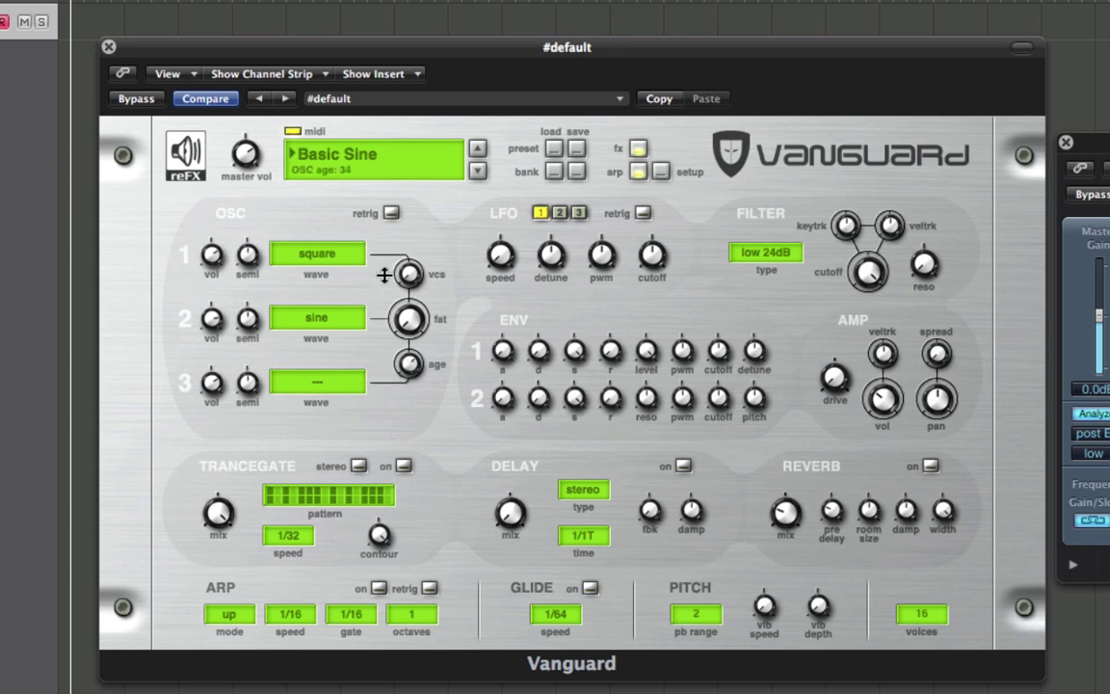
{"action": "left_click_drag", "start_coordinate": [405, 323], "coordinate": [395, 247]}
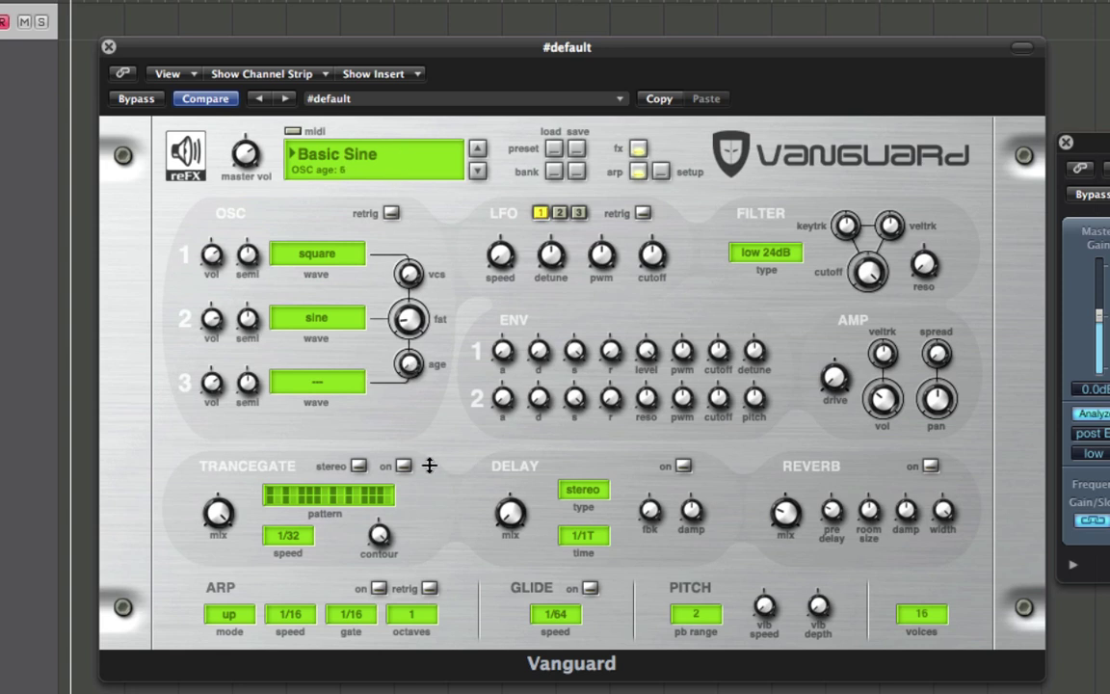
{"action": "left_click", "coordinate": [403, 319]}
Step: Raise the drive in the amp section
{"action": "mouse_move", "coordinate": [885, 403]}
{"action": "left_click_drag", "start_coordinate": [835, 378], "coordinate": [835, 366]}
{"action": "left_click_drag", "start_coordinate": [820, 274], "coordinate": [817, 241]}
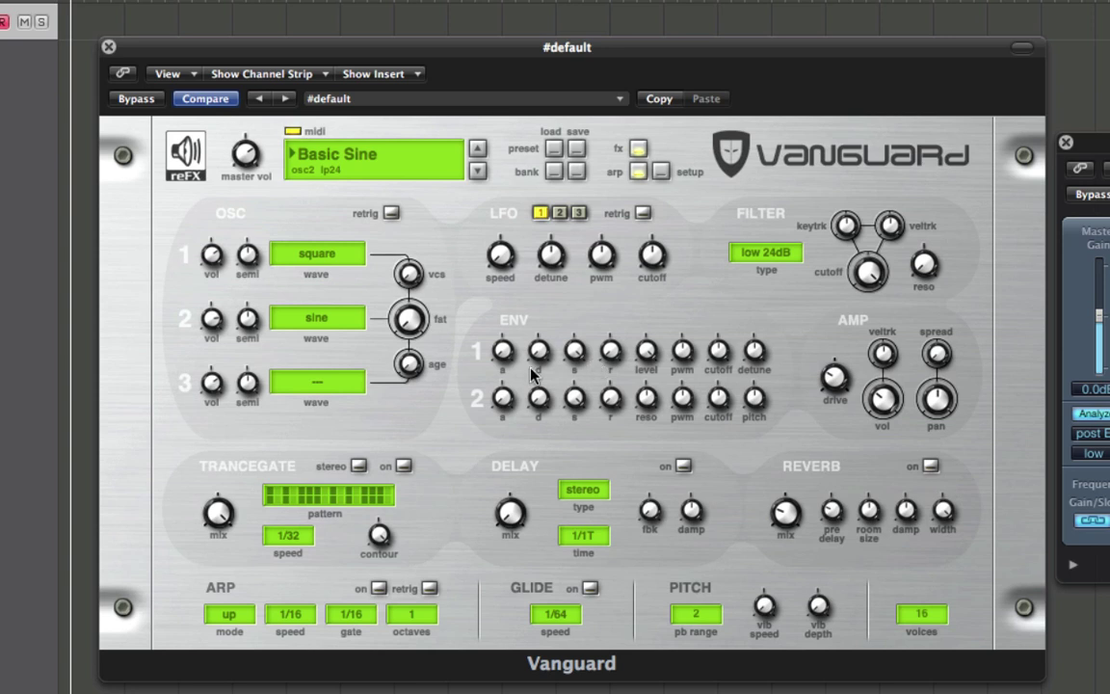
Step: Set the filter type to low 12dB and lower its cutoff
{"action": "left_click", "coordinate": [875, 285]}
{"action": "left_click_drag", "start_coordinate": [870, 277], "coordinate": [865, 334]}
{"action": "left_click", "coordinate": [869, 275]}
{"action": "mouse_move", "coordinate": [870, 275]}
{"action": "left_mouse_down"}
{"action": "mouse_move", "coordinate": [864, 314]}
{"action": "mouse_move", "coordinate": [865, 284]}
{"action": "left_mouse_up"}
{"action": "left_click", "coordinate": [766, 252]}
{"action": "left_click", "coordinate": [866, 284]}
{"action": "left_click", "coordinate": [870, 277]}
{"action": "left_click", "coordinate": [575, 349]}
Step: Raise oscillator 2's semitone tuning, and add a square wave on oscillator 3 with lowered tuning and volume
{"action": "mouse_move", "coordinate": [254, 325]}
{"action": "left_click_drag", "start_coordinate": [256, 329], "coordinate": [244, 282]}
{"action": "left_click", "coordinate": [319, 385]}
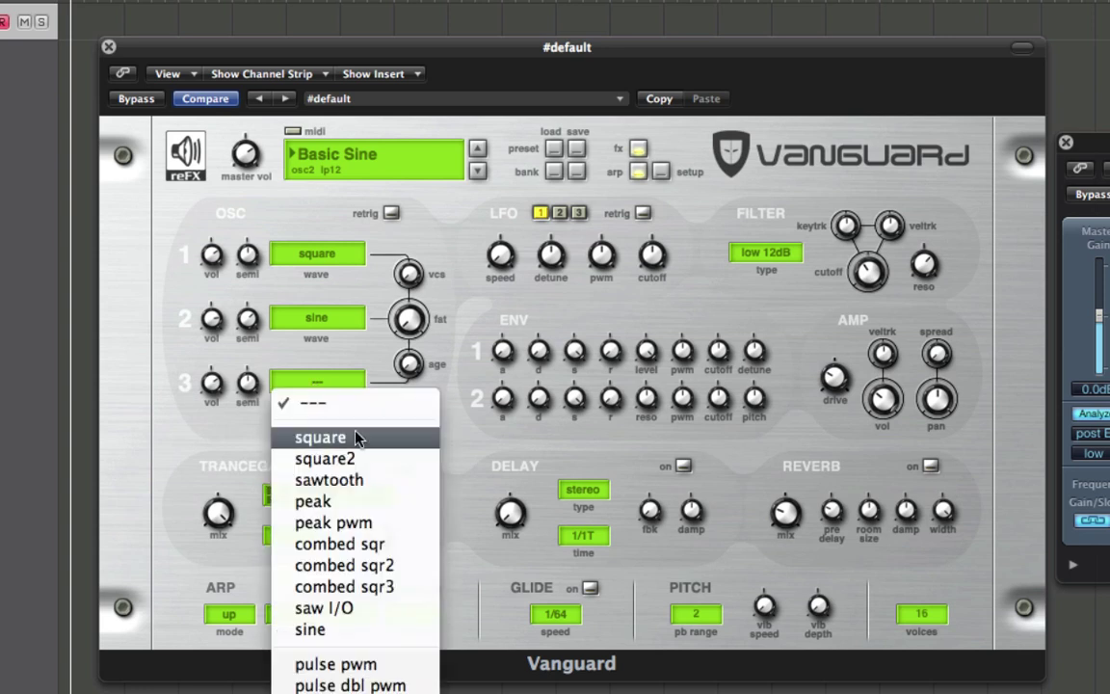
{"action": "left_click", "coordinate": [322, 437]}
{"action": "mouse_move", "coordinate": [249, 384]}
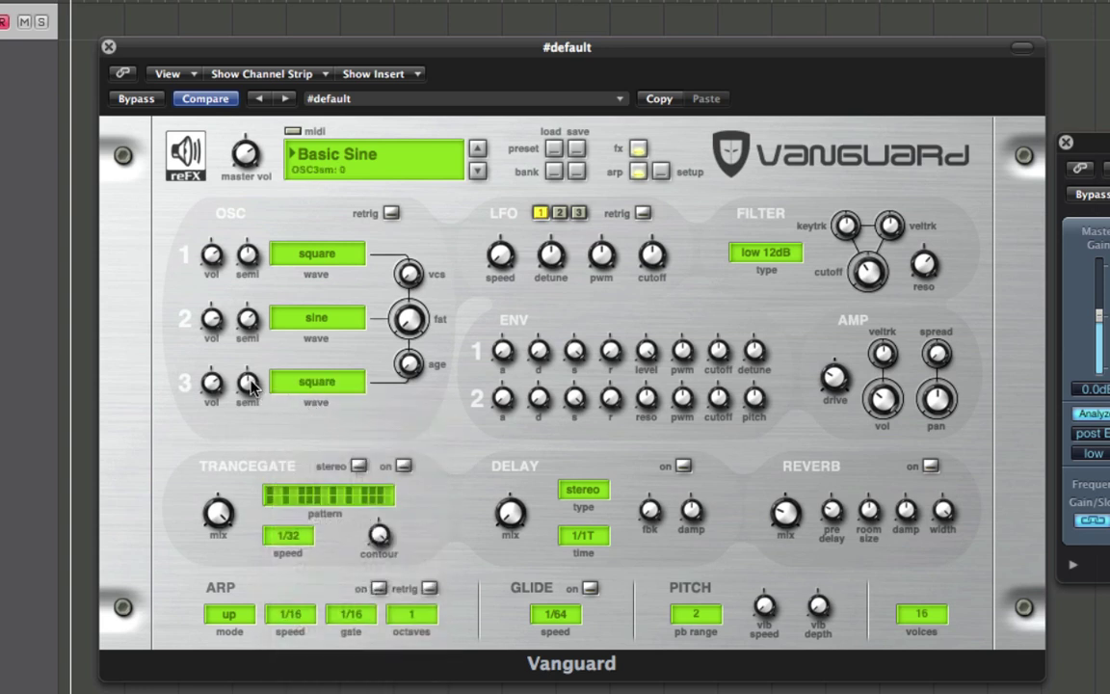
{"action": "left_click_drag", "start_coordinate": [249, 383], "coordinate": [256, 419]}
{"action": "left_click_drag", "start_coordinate": [212, 382], "coordinate": [214, 420]}
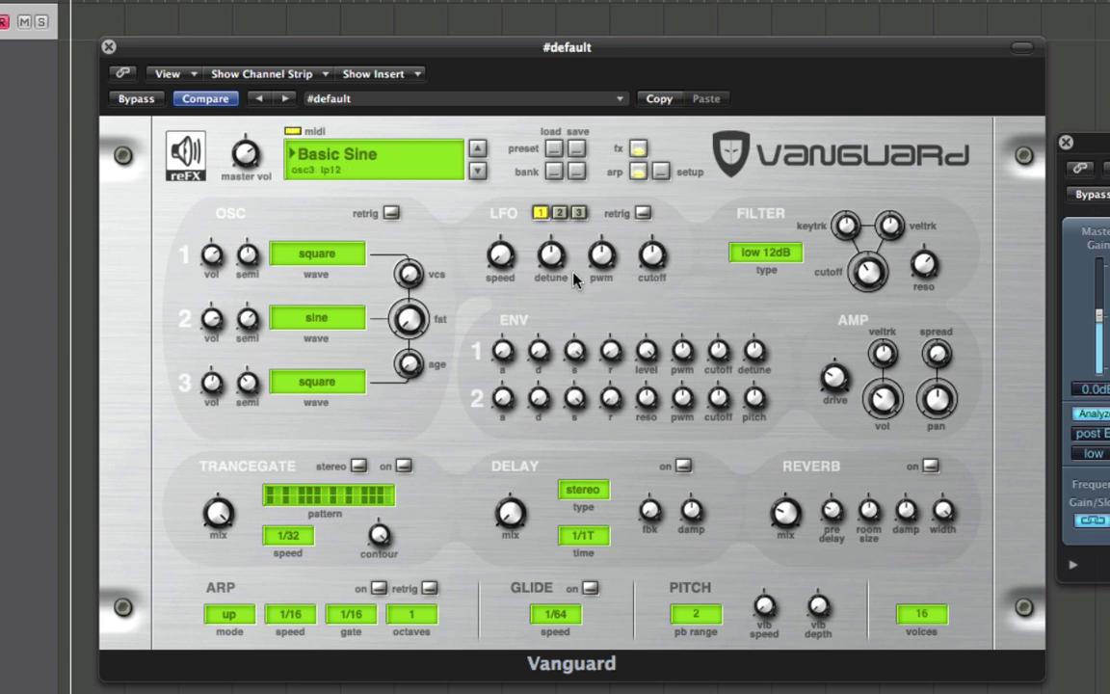
Step: Shape envelope 1's decay, sustain and release, and raise the amp volume
{"action": "mouse_move", "coordinate": [610, 357]}
{"action": "mouse_move", "coordinate": [659, 355]}
{"action": "left_click_drag", "start_coordinate": [609, 353], "coordinate": [569, 445]}
{"action": "left_click_drag", "start_coordinate": [539, 353], "coordinate": [511, 300]}
{"action": "mouse_move", "coordinate": [880, 400]}
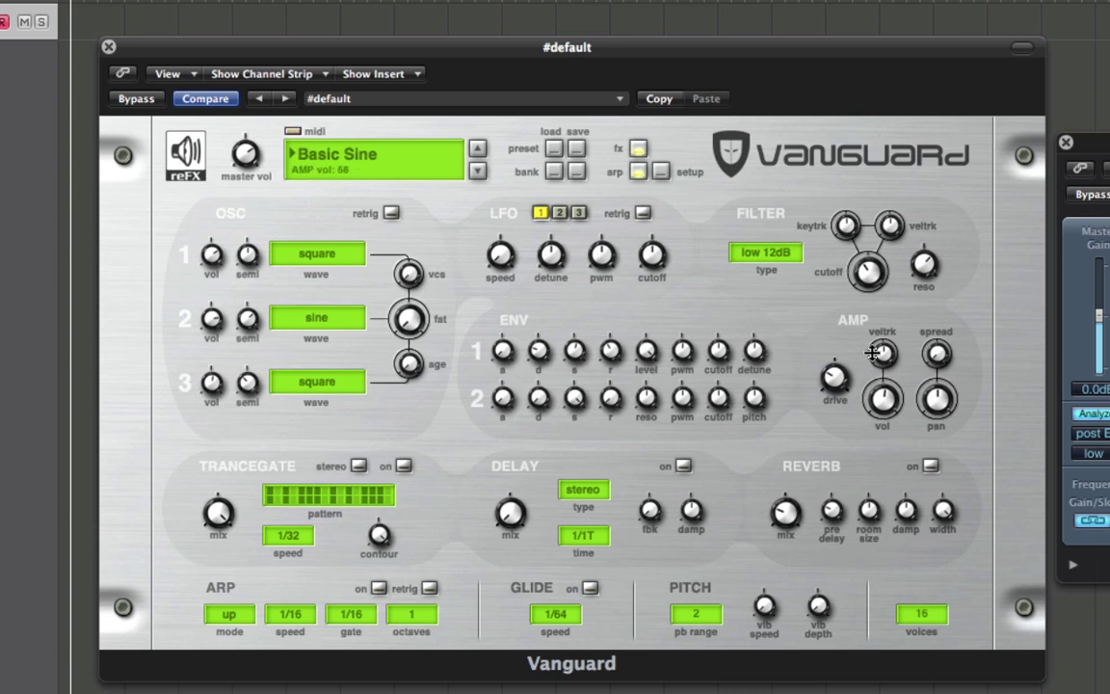
{"action": "left_click_drag", "start_coordinate": [880, 400], "coordinate": [877, 368]}
Step: Turn on the delay with a 1/8 time and lower its mix
{"action": "left_click", "coordinate": [682, 467]}
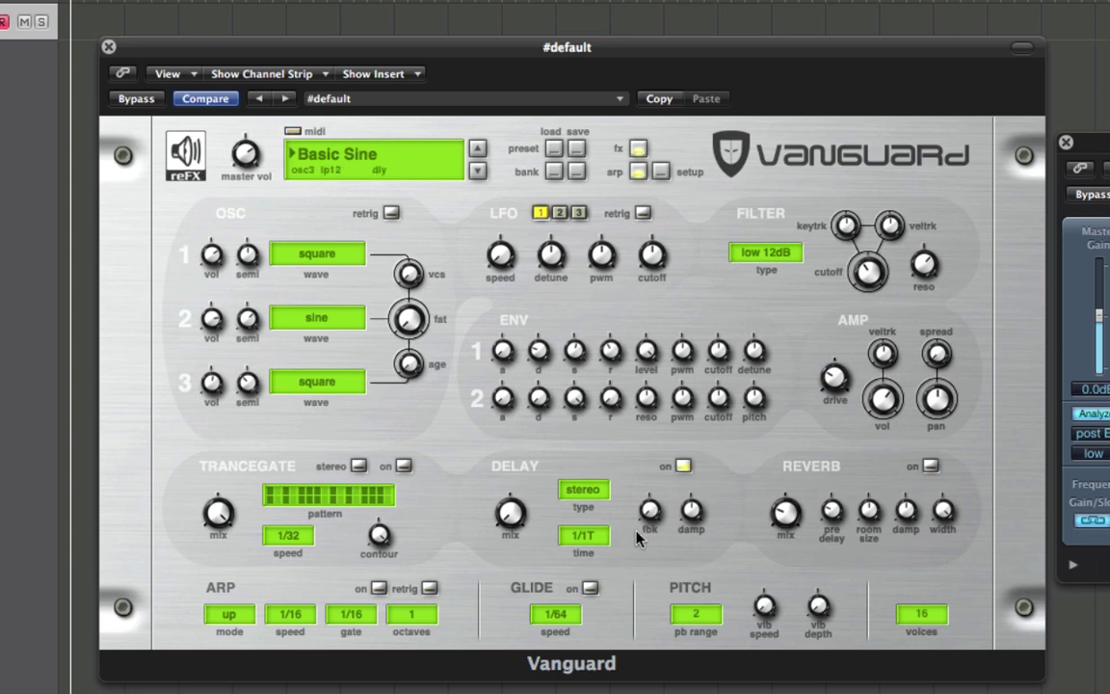
{"action": "left_click", "coordinate": [588, 537]}
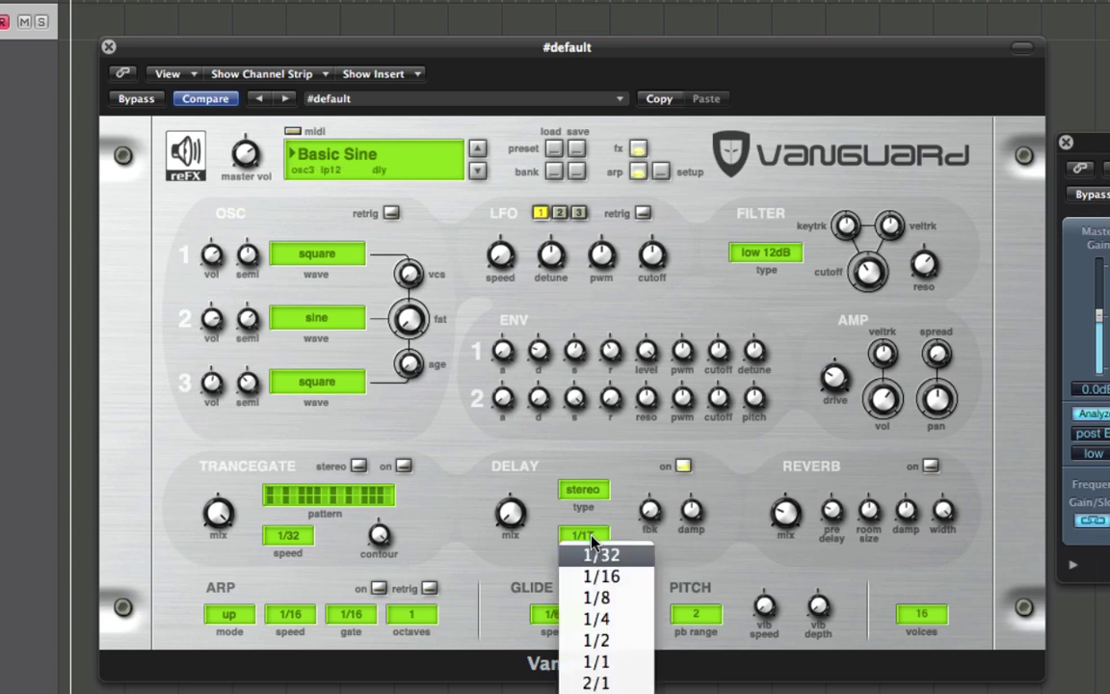
{"action": "left_click", "coordinate": [617, 599]}
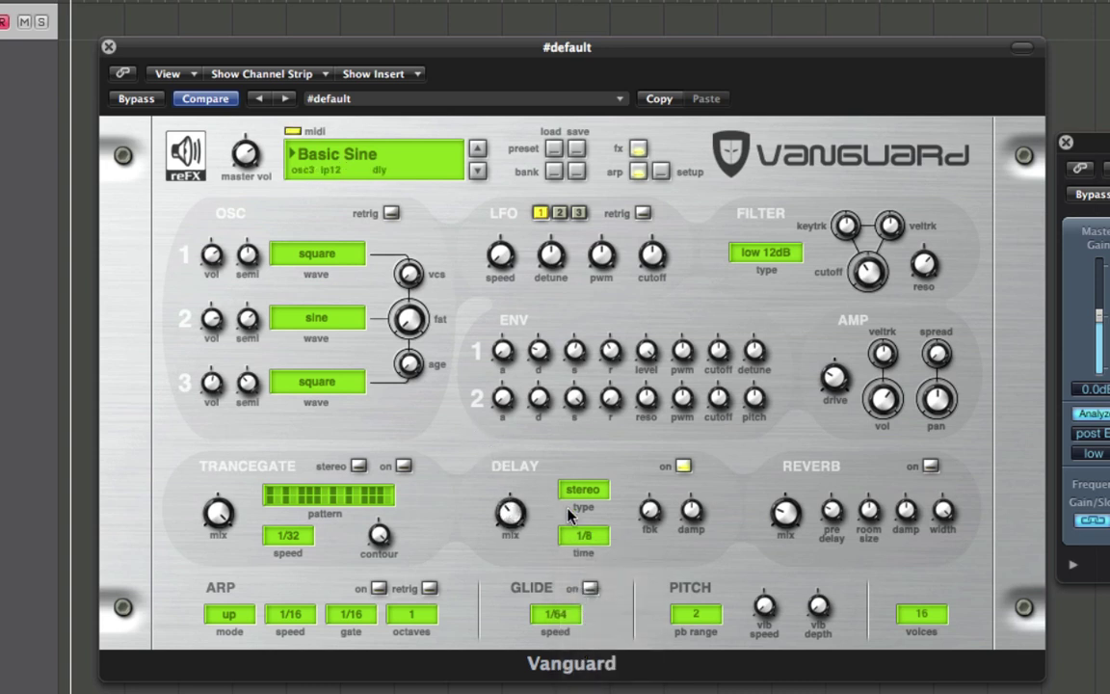
{"action": "left_click_drag", "start_coordinate": [508, 515], "coordinate": [508, 538]}
Step: Change the delay time to 1/8D and reduce the delay mix further
{"action": "left_click", "coordinate": [583, 537]}
{"action": "left_click", "coordinate": [617, 674]}
{"action": "left_click_drag", "start_coordinate": [510, 513], "coordinate": [515, 543]}
{"action": "mouse_move", "coordinate": [637, 486]}
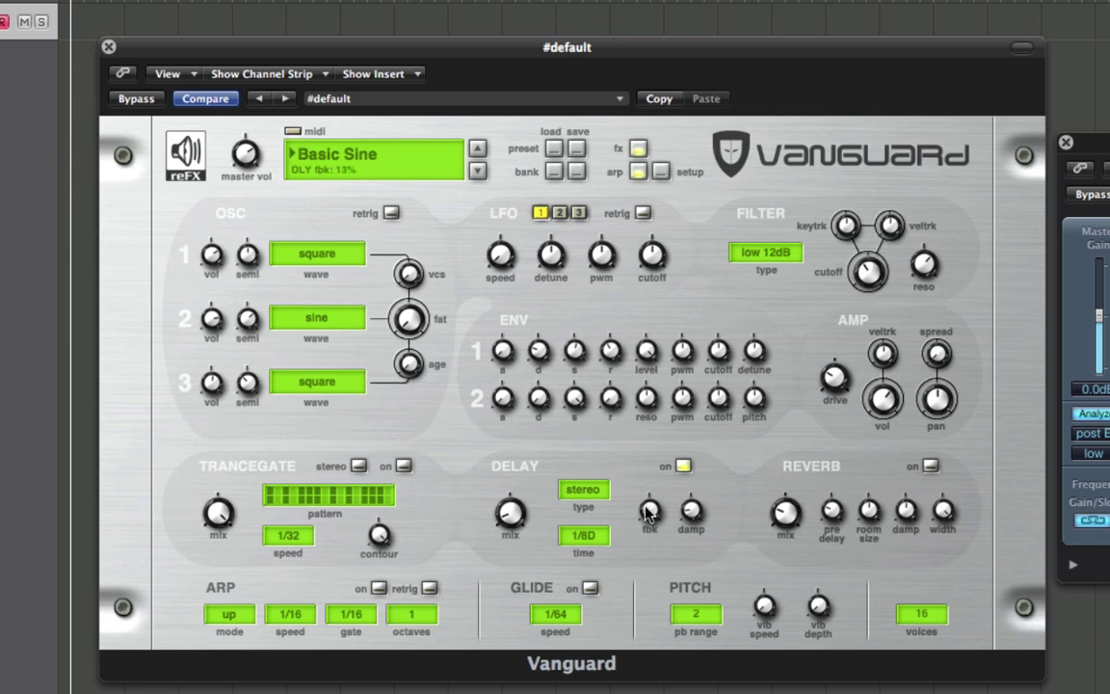
{"action": "mouse_move", "coordinate": [517, 529]}
Step: Load the PAD Silverstrings MS preset
{"action": "left_click", "coordinate": [382, 159]}
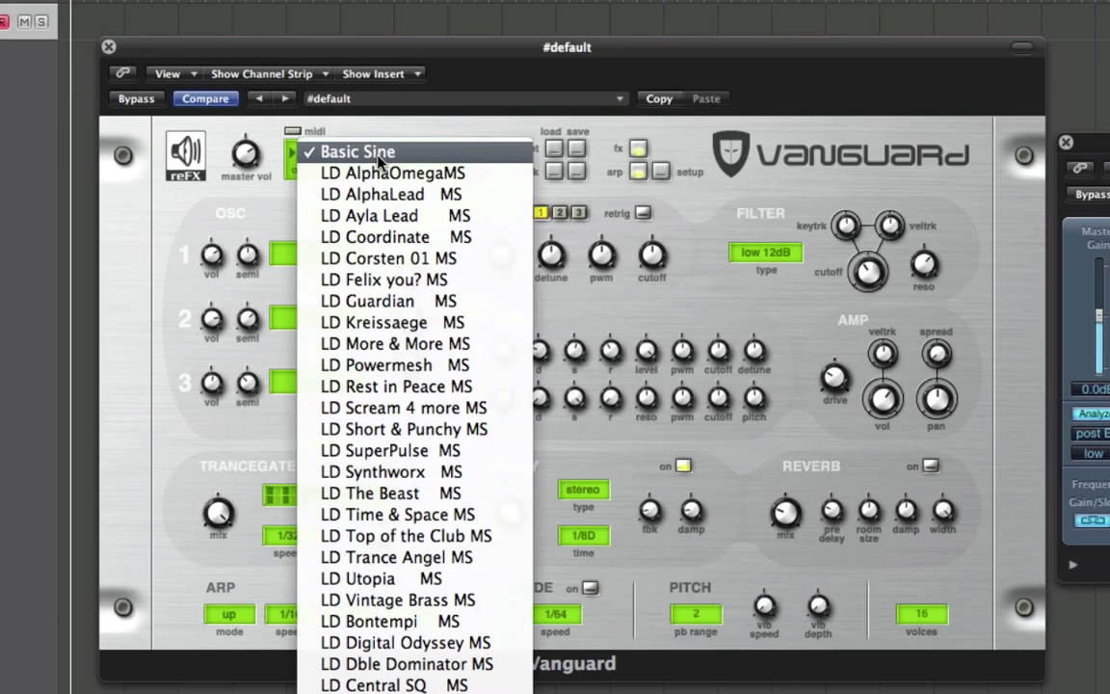
{"action": "scroll", "coordinate": [424, 496], "scroll_direction": "down", "scroll_amount": 15}
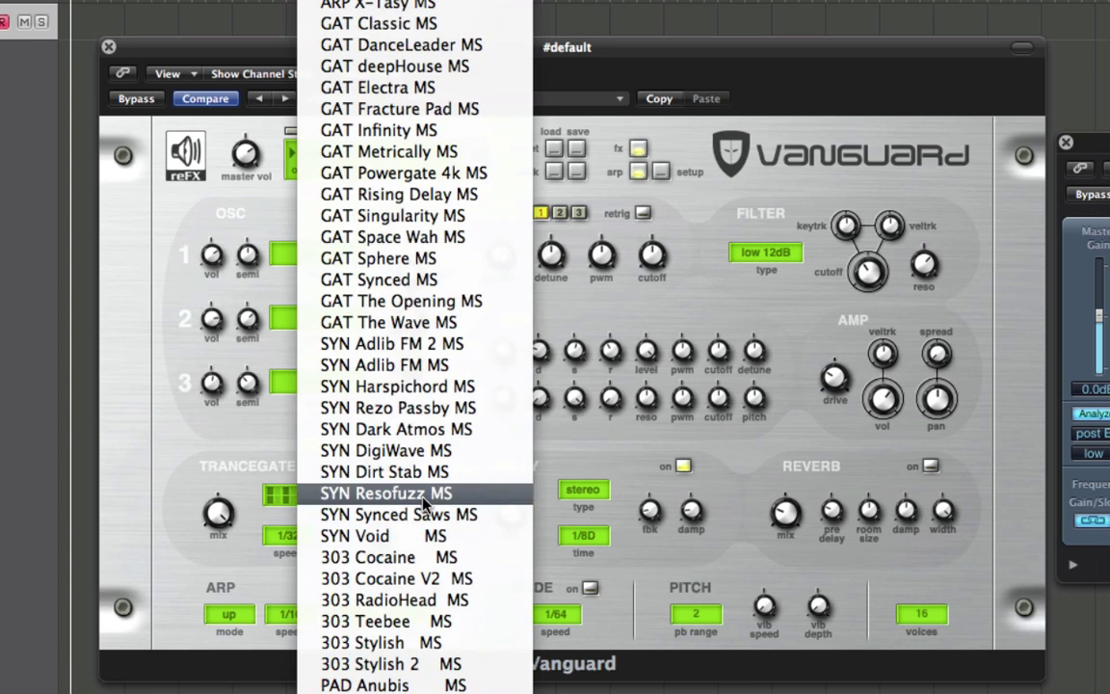
{"action": "scroll", "coordinate": [426, 499], "scroll_direction": "down", "scroll_amount": 5}
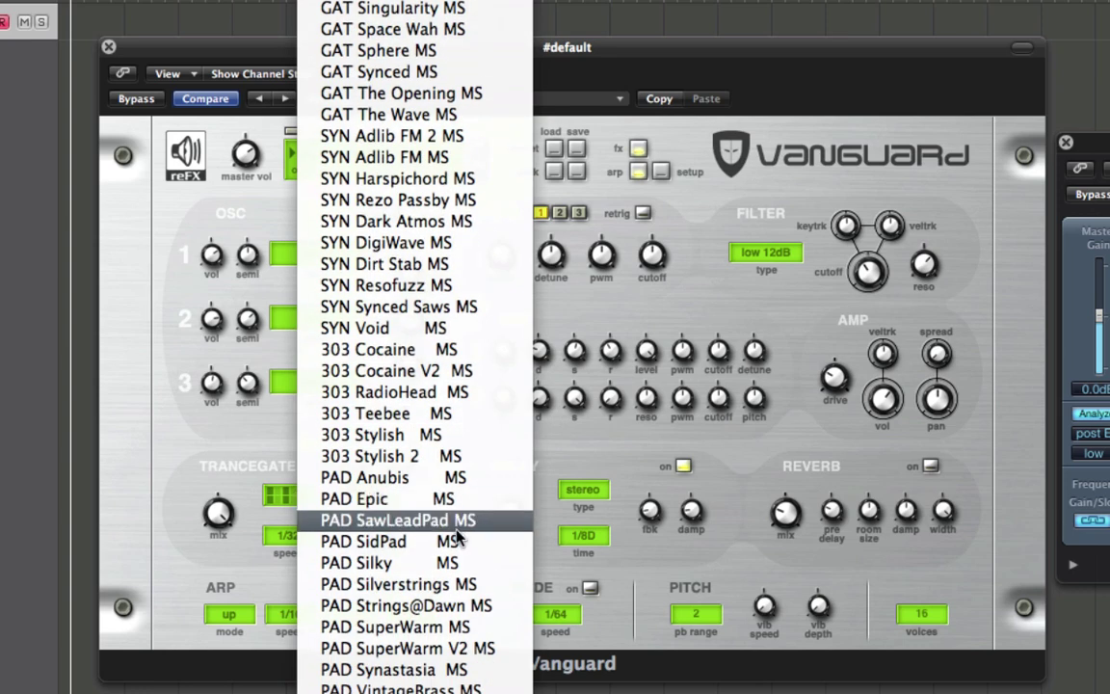
{"action": "left_click", "coordinate": [415, 584]}
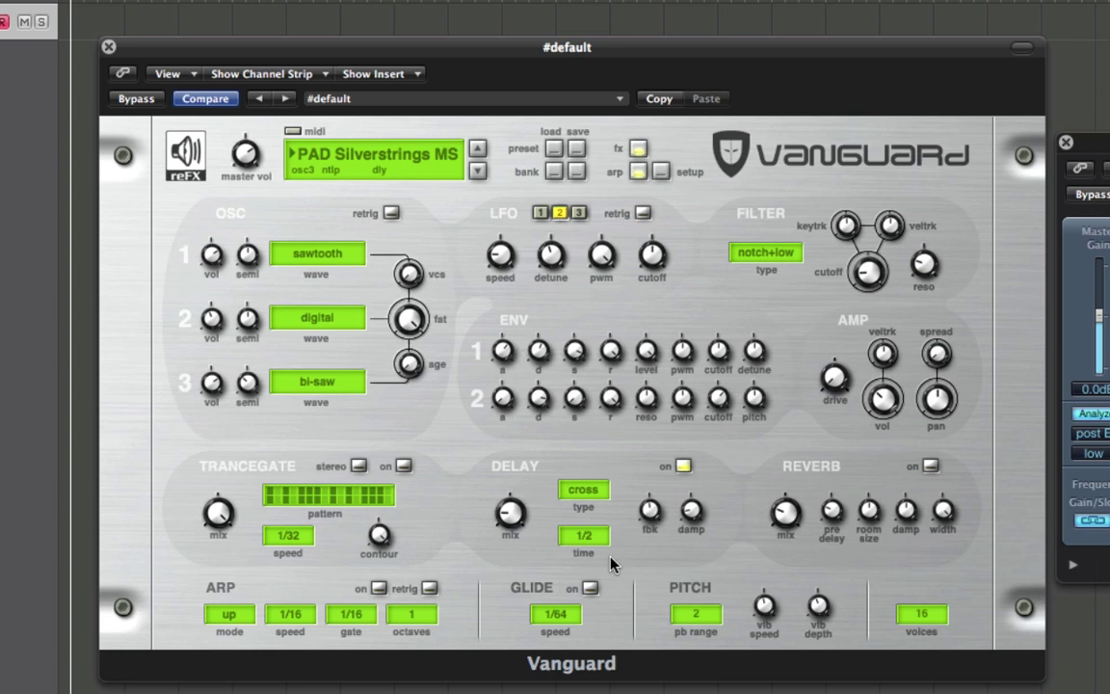
Step: Turn off the preset's delay and lower the oscillators' fat amount
{"action": "mouse_move", "coordinate": [820, 618]}
{"action": "mouse_move", "coordinate": [776, 620]}
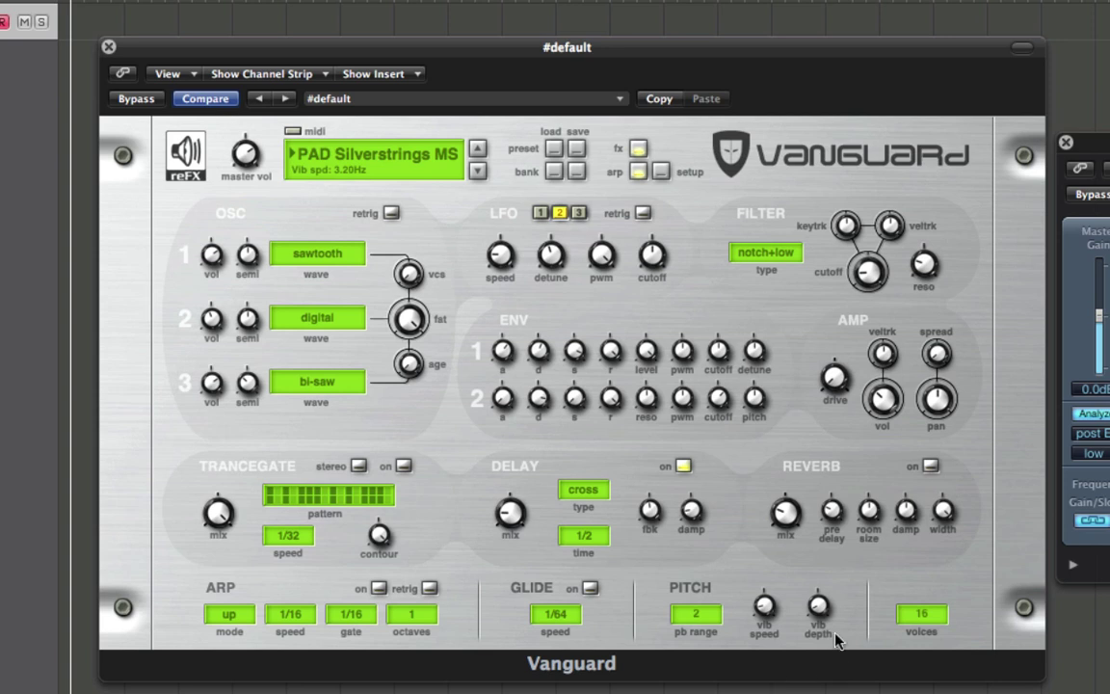
{"action": "left_click", "coordinate": [684, 466]}
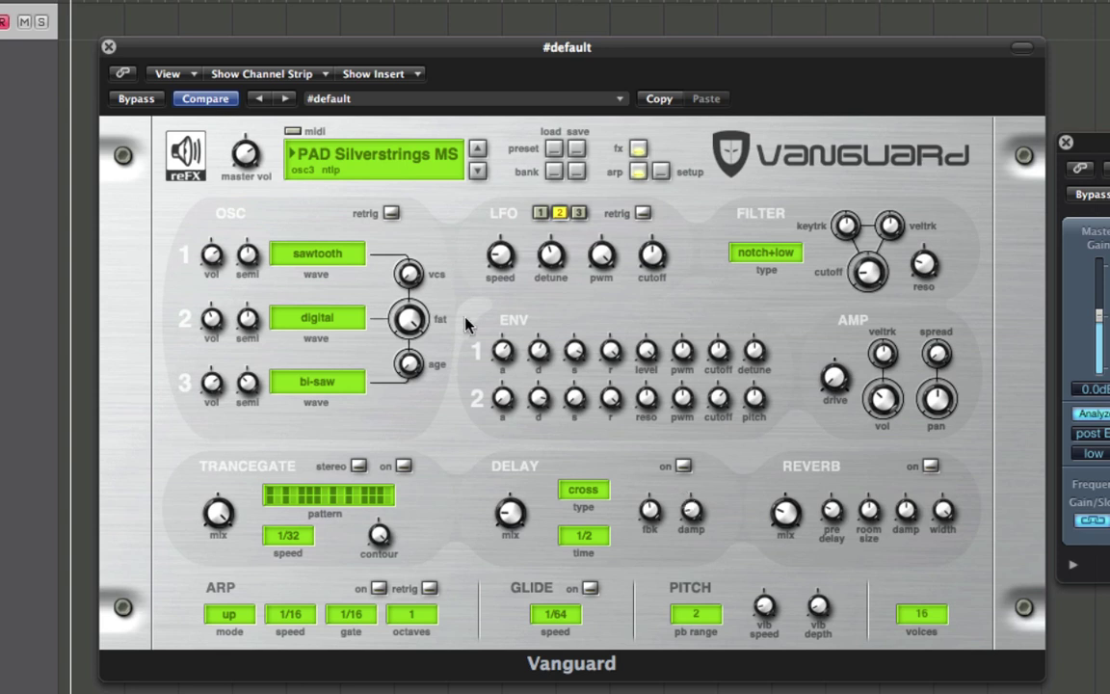
{"action": "mouse_move", "coordinate": [403, 327]}
{"action": "left_click_drag", "start_coordinate": [413, 321], "coordinate": [450, 376]}
Step: Try out envelope 2's cutoff amount and LFO 1's detune, and inspect the settings of LFOs 2 and 3
{"action": "mouse_move", "coordinate": [719, 409]}
{"action": "mouse_move", "coordinate": [609, 400]}
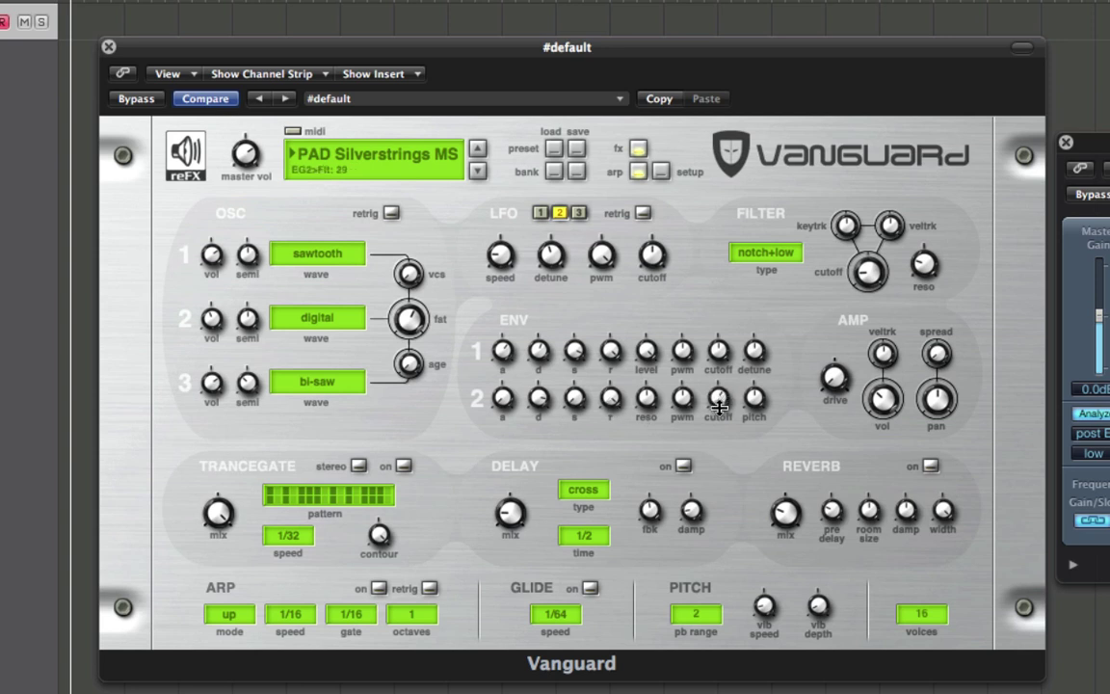
{"action": "left_click", "coordinate": [541, 213]}
{"action": "left_click", "coordinate": [579, 213]}
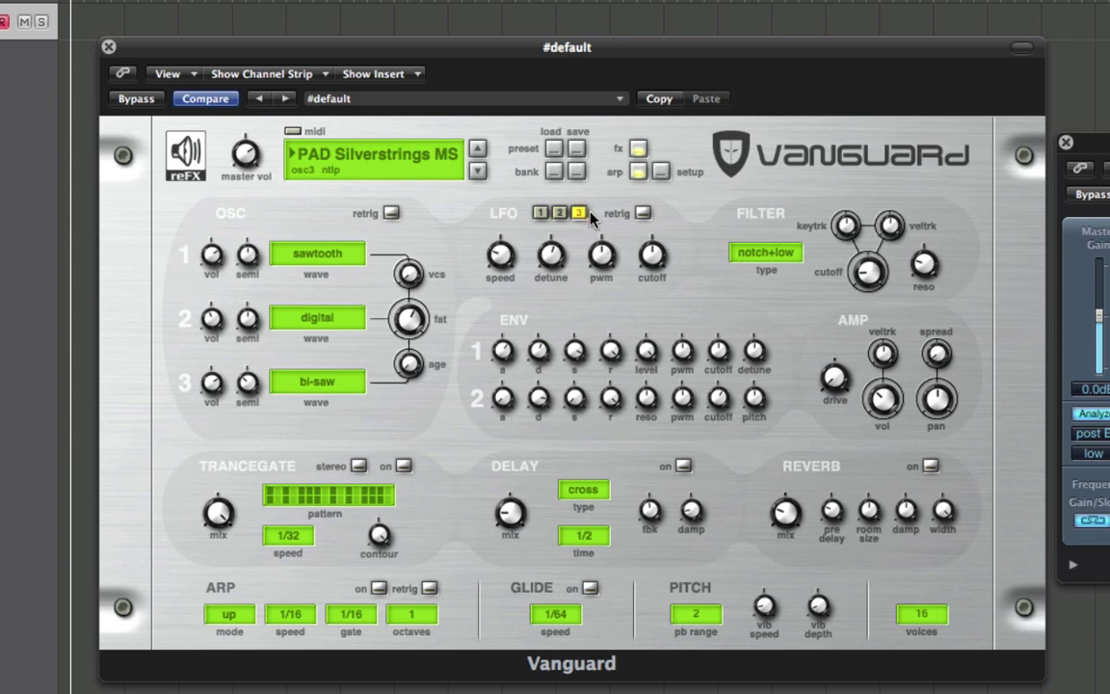
{"action": "mouse_move", "coordinate": [660, 260]}
{"action": "left_click", "coordinate": [545, 215]}
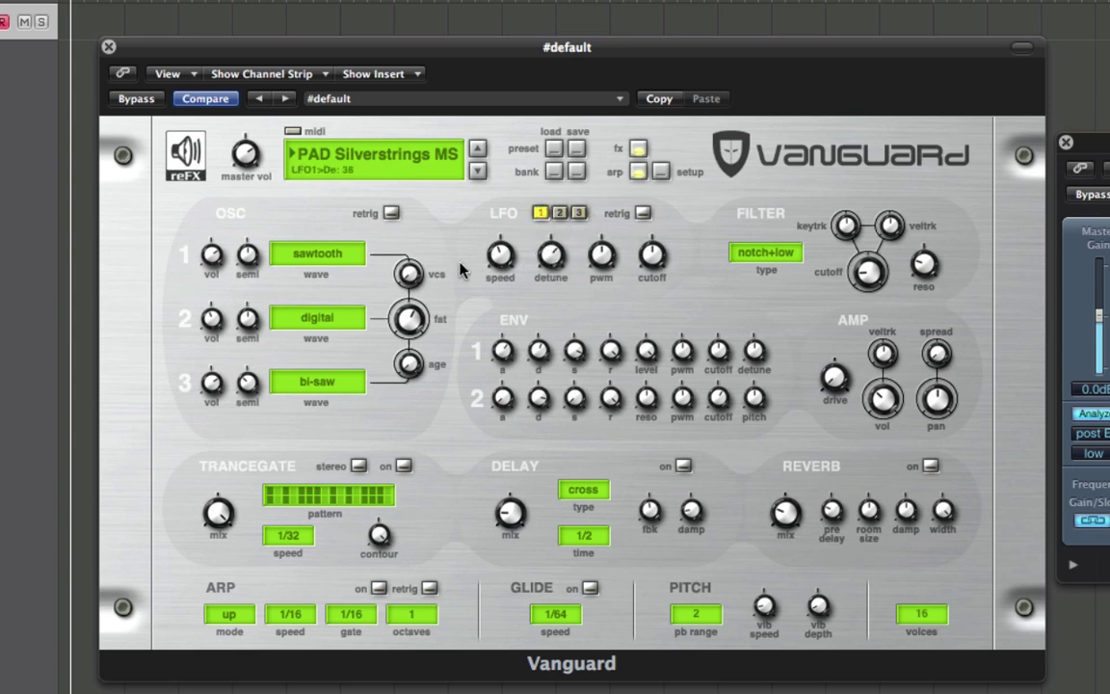
{"action": "left_click", "coordinate": [559, 213]}
{"action": "mouse_move", "coordinate": [552, 253]}
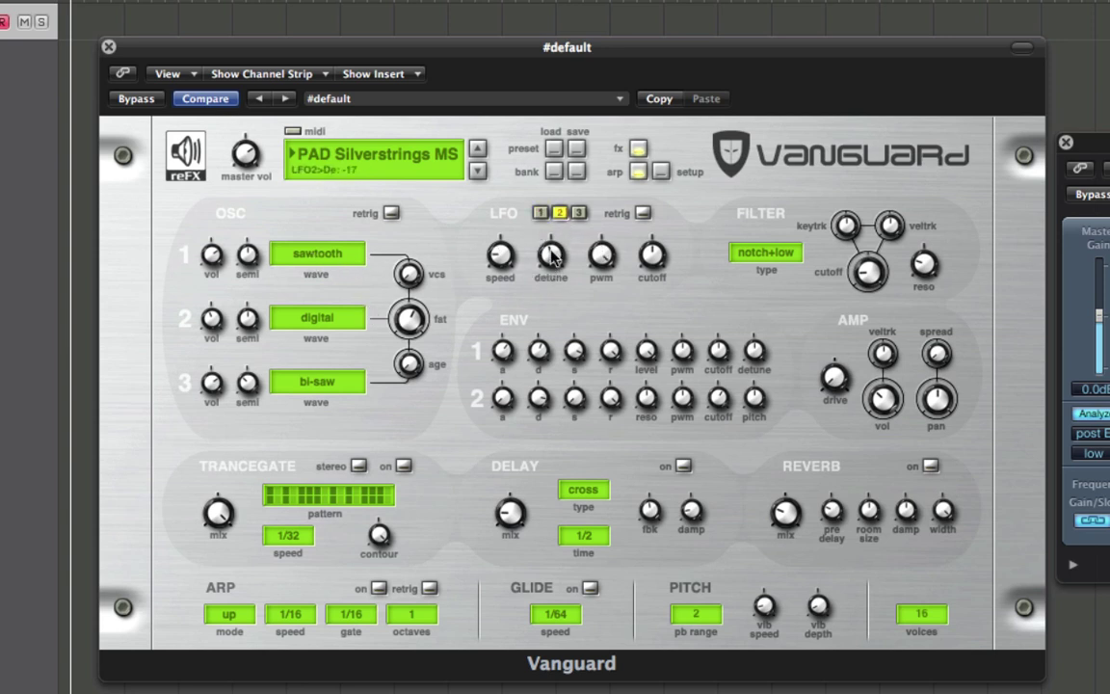
Step: Adjust the detune amounts of LFOs 1 and 2 and LFO 2's pulse-width modulation
{"action": "left_click", "coordinate": [541, 213]}
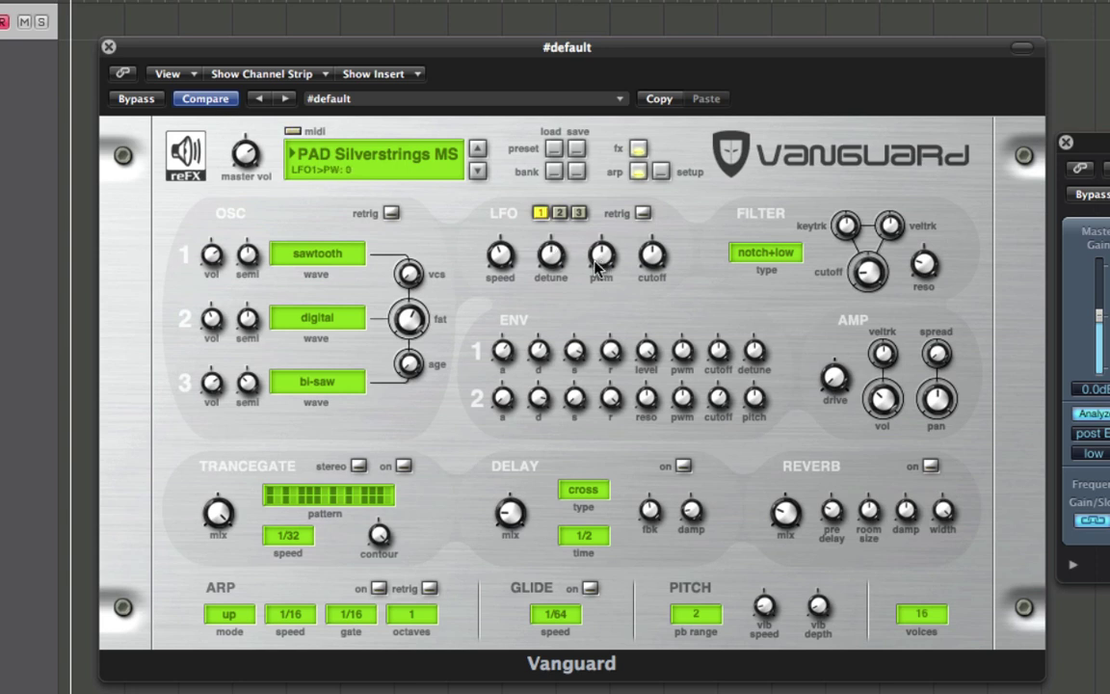
{"action": "left_click_drag", "start_coordinate": [547, 252], "coordinate": [545, 225]}
{"action": "left_click", "coordinate": [559, 213]}
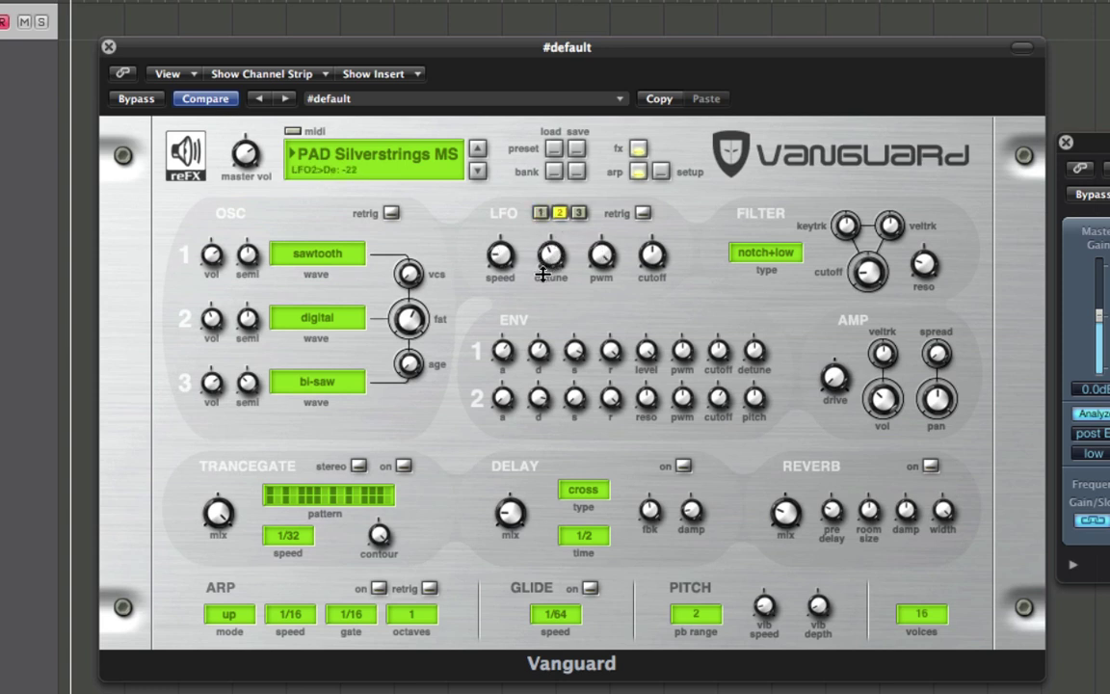
{"action": "left_click_drag", "start_coordinate": [602, 256], "coordinate": [613, 270]}
Step: Switch off oscillator 2 by setting its wave to none
{"action": "left_click", "coordinate": [314, 318]}
{"action": "left_click", "coordinate": [325, 342]}
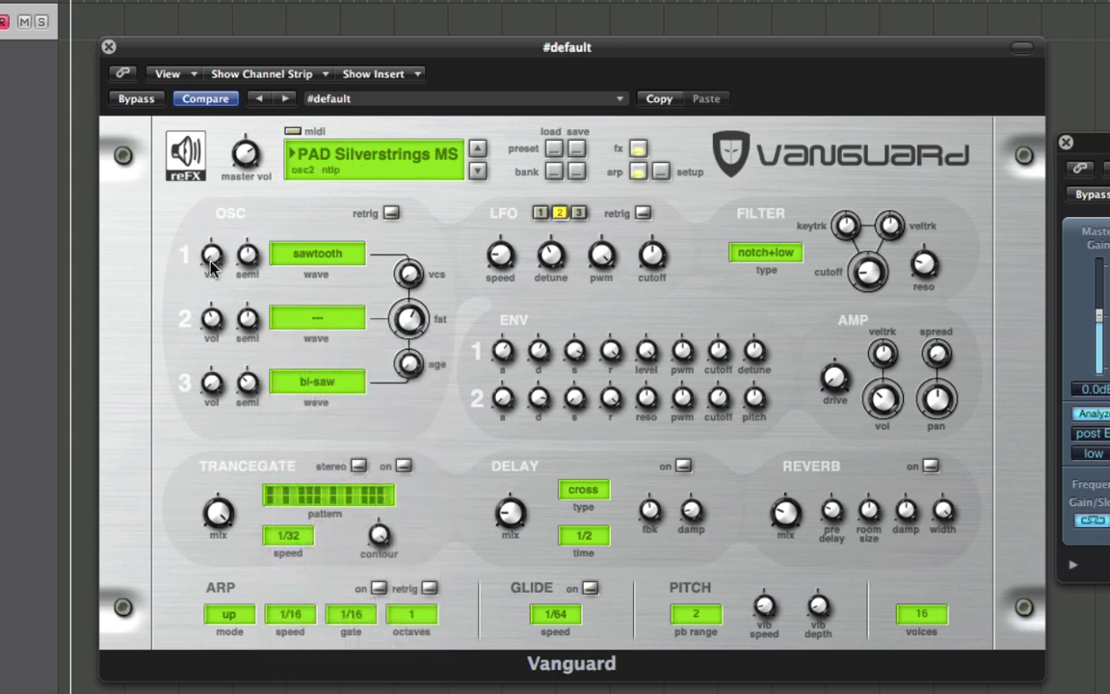
Step: Raise the volume of oscillator 1, the sawtooth oscillator
{"action": "left_click_drag", "start_coordinate": [211, 260], "coordinate": [204, 124]}
{"action": "left_click_drag", "start_coordinate": [194, 253], "coordinate": [192, 252]}
Step: Change the filter type to low 24dB with an adjusted cutoff, and switch on the trancegate
{"action": "left_click", "coordinate": [772, 254]}
{"action": "left_click", "coordinate": [800, 315]}
{"action": "left_click_drag", "start_coordinate": [869, 273], "coordinate": [865, 246]}
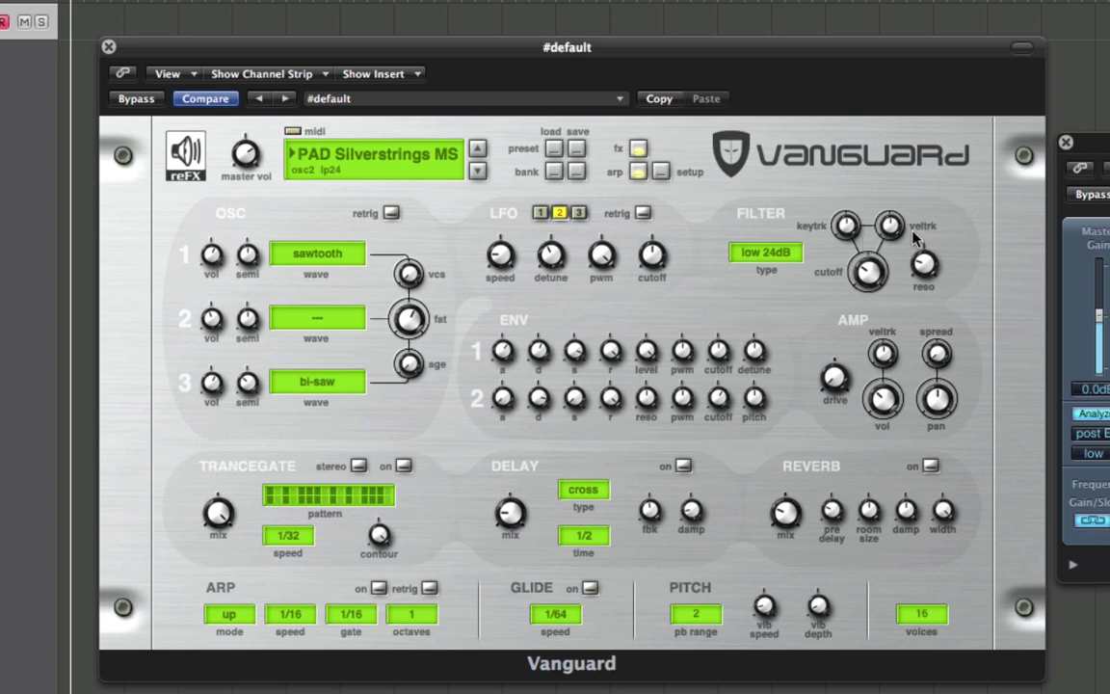
{"action": "left_click", "coordinate": [403, 466]}
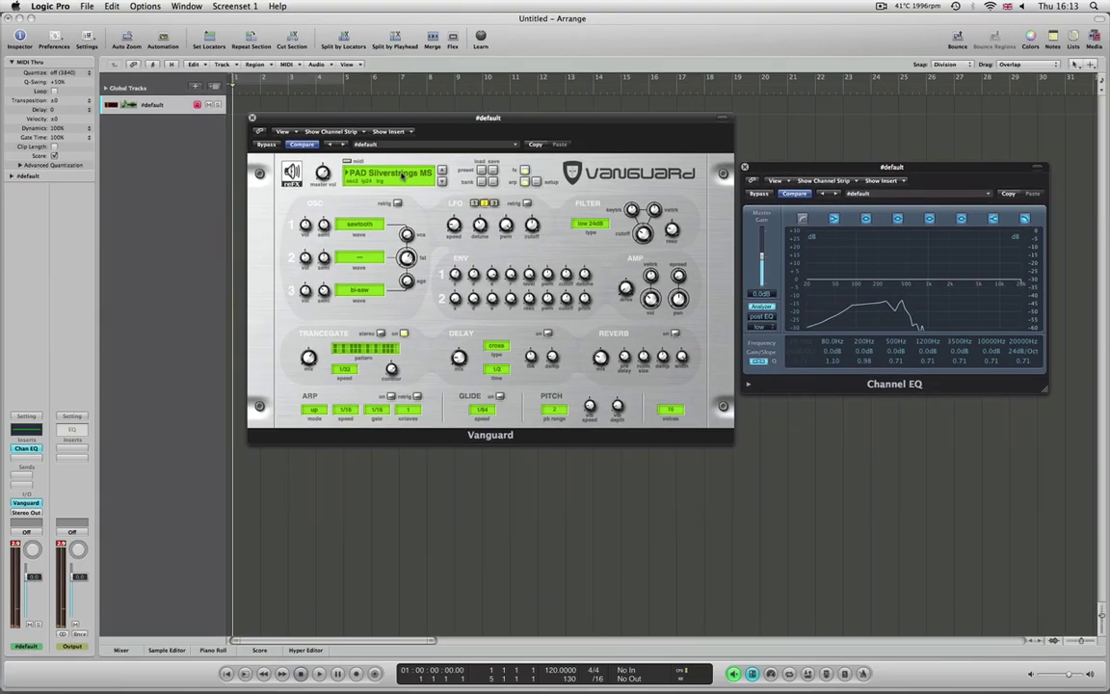
Step: Browse the synth's full preset list from beginning to end without loading another preset, and reposition the Vanguard window
{"action": "left_click", "coordinate": [402, 175]}
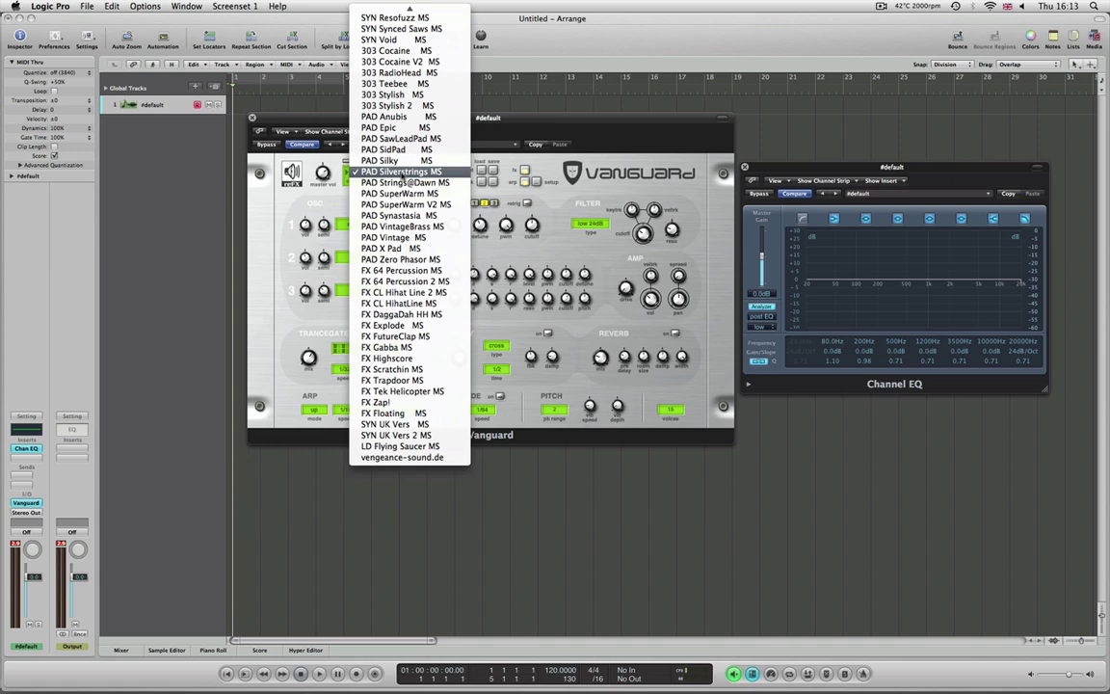
{"action": "scroll", "coordinate": [402, 177], "scroll_direction": "up", "scroll_amount": 15}
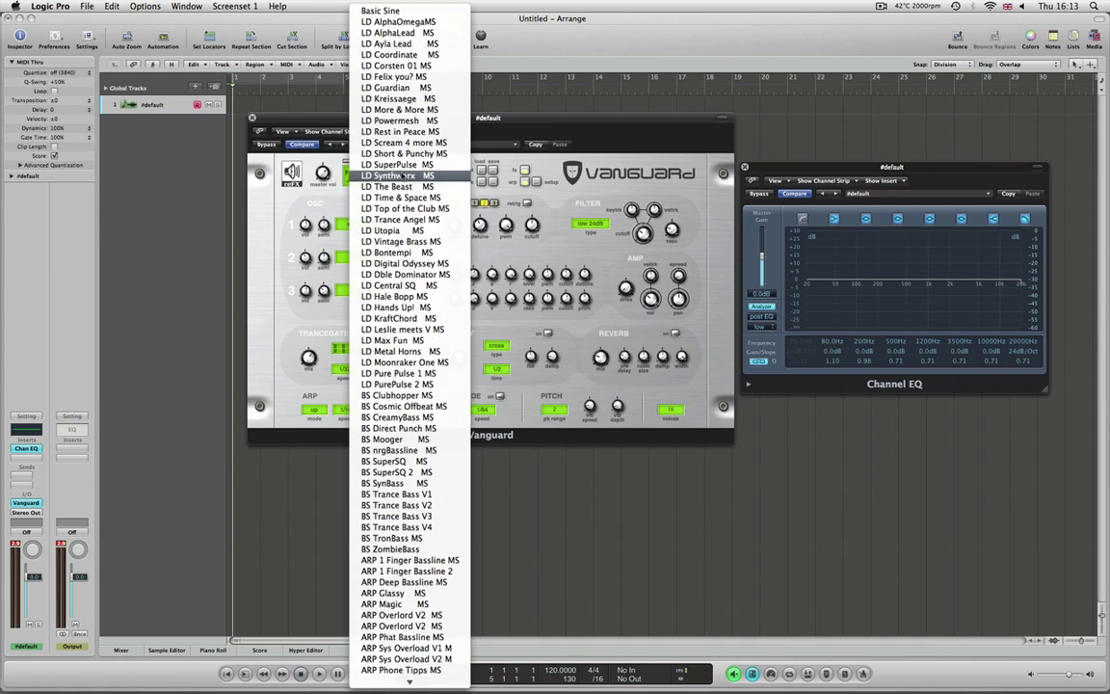
{"action": "scroll", "coordinate": [403, 177], "scroll_direction": "down", "scroll_amount": 15}
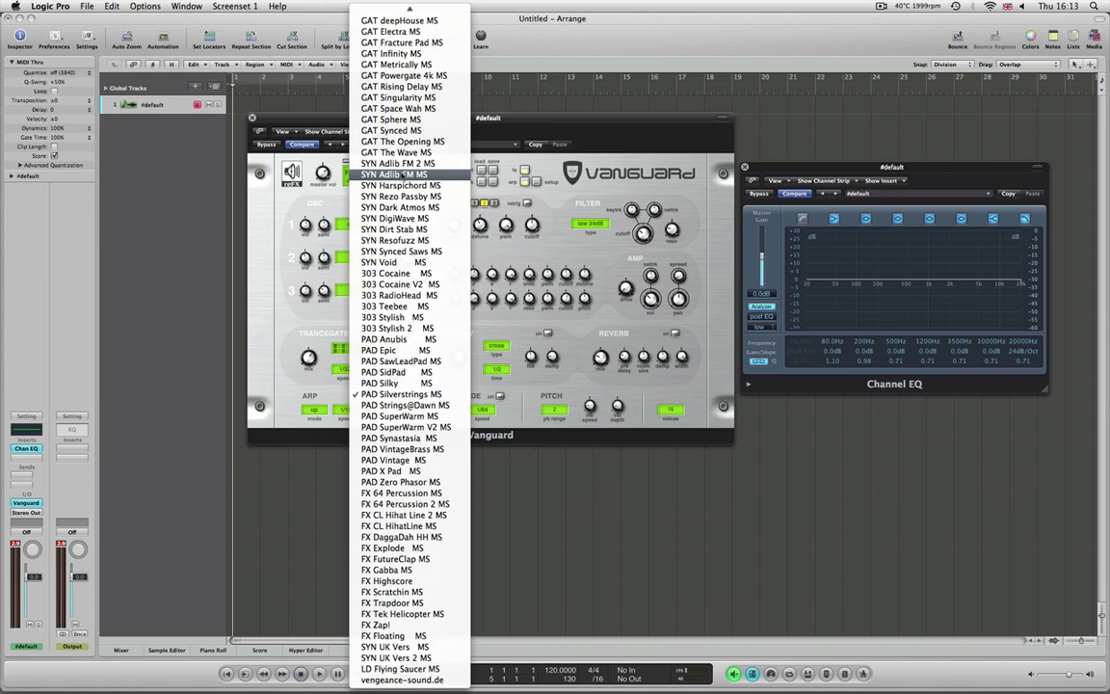
{"action": "left_click", "coordinate": [473, 113]}
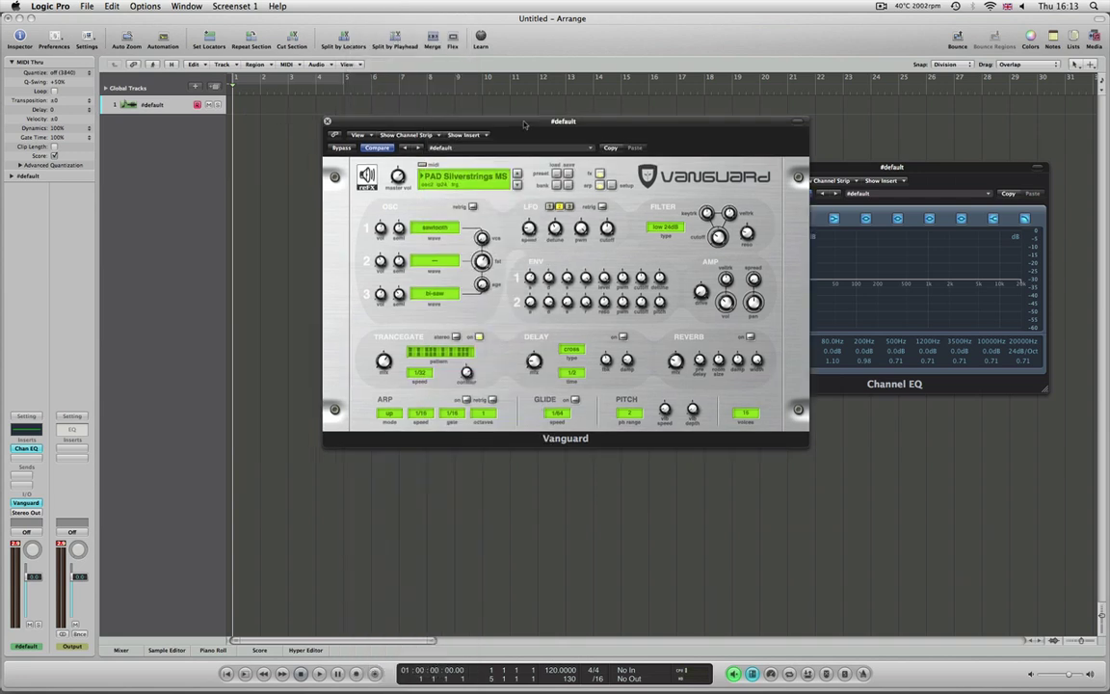
{"action": "mouse_move", "coordinate": [447, 118]}
{"action": "left_mouse_down"}
{"action": "mouse_move", "coordinate": [463, 118]}
{"action": "mouse_move", "coordinate": [446, 125]}
{"action": "left_mouse_up"}
{"action": "mouse_move", "coordinate": [449, 123]}
{"action": "left_mouse_down"}
{"action": "mouse_move", "coordinate": [406, 114]}
{"action": "mouse_move", "coordinate": [449, 125]}
{"action": "left_mouse_up"}
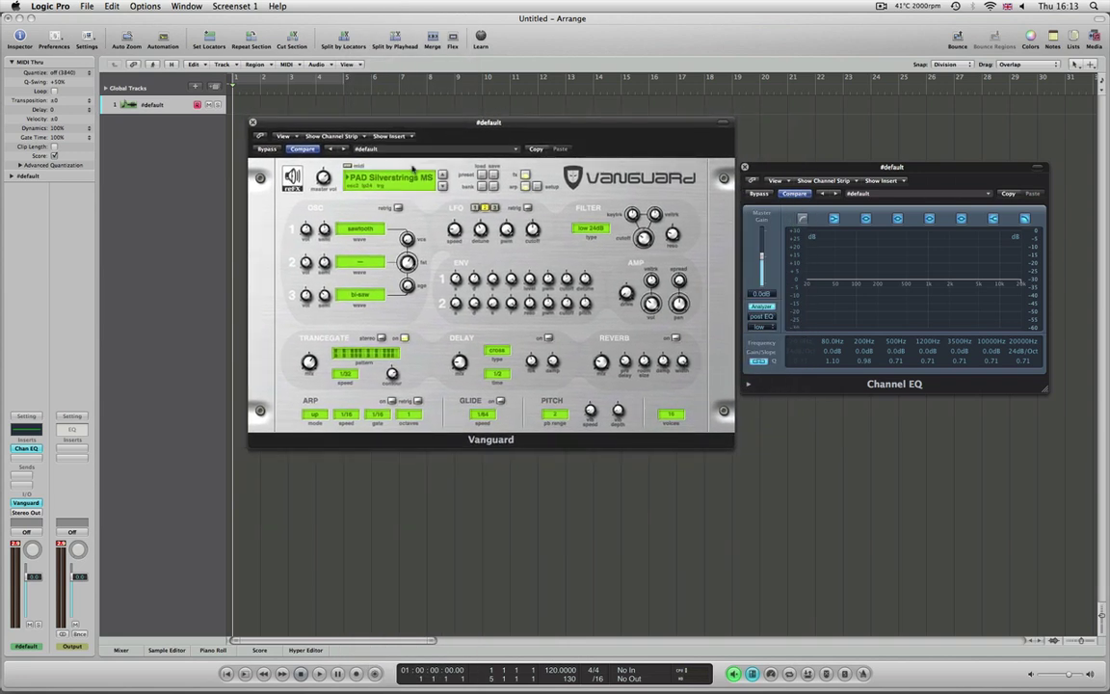